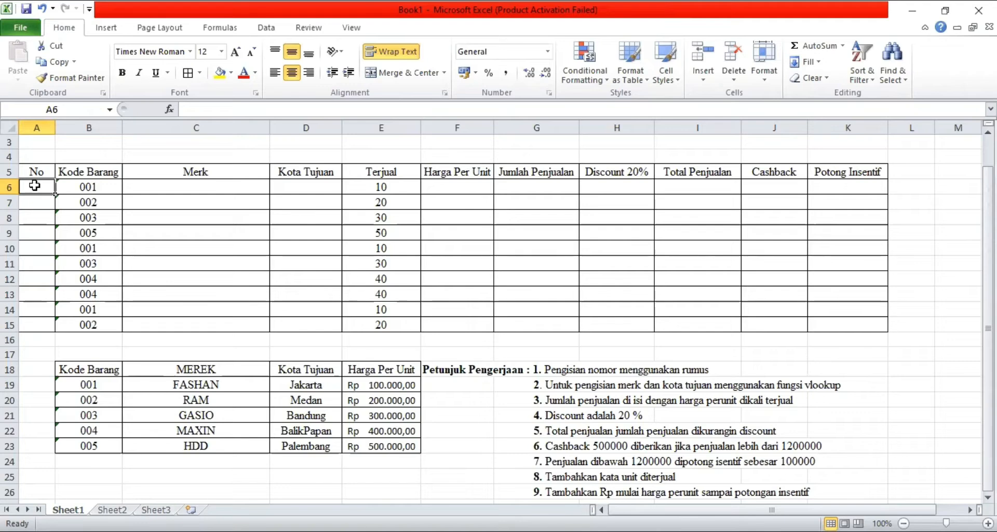
# Number the rows in the No column from 1 to 10 by entering 1 and 2 and filling the series down to A15.
pyautogui.write('1')
pyautogui.press('Return')
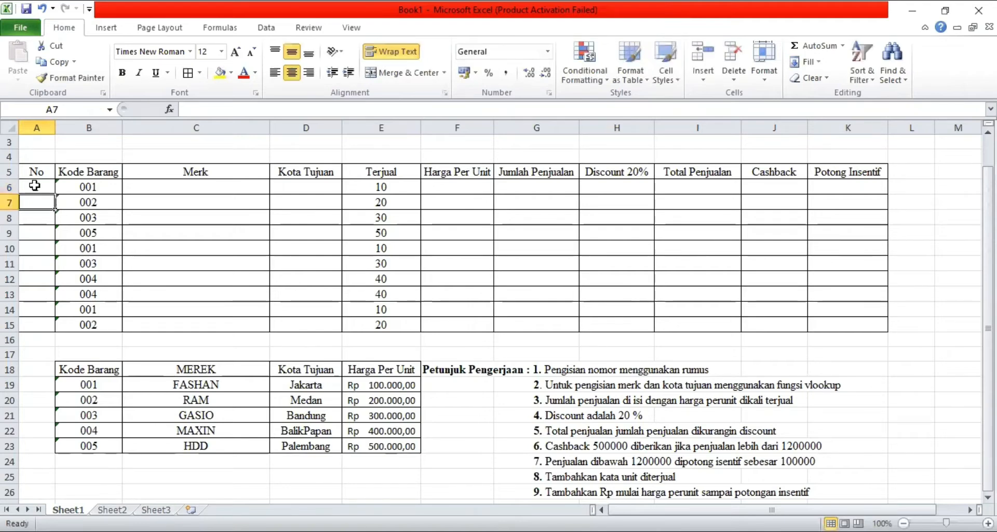
pyautogui.write('2')
pyautogui.press('Return')
pyautogui.moveTo(32, 185); pyautogui.dragTo(48, 330)
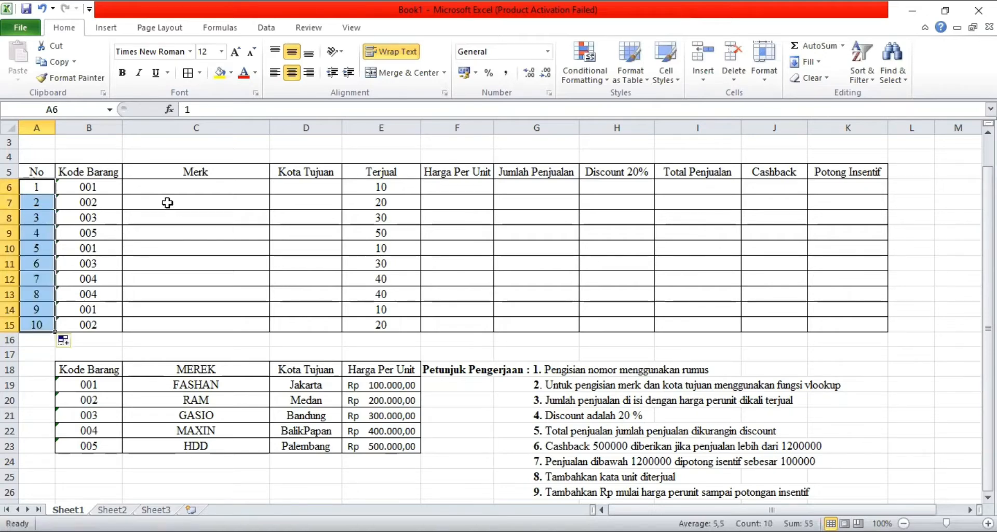
# Start a VLOOKUP formula in Merk cell C6 with lookup value B6 and the absolute table range $B$19:$C$23.
pyautogui.click(138, 185)
pyautogui.write('=')
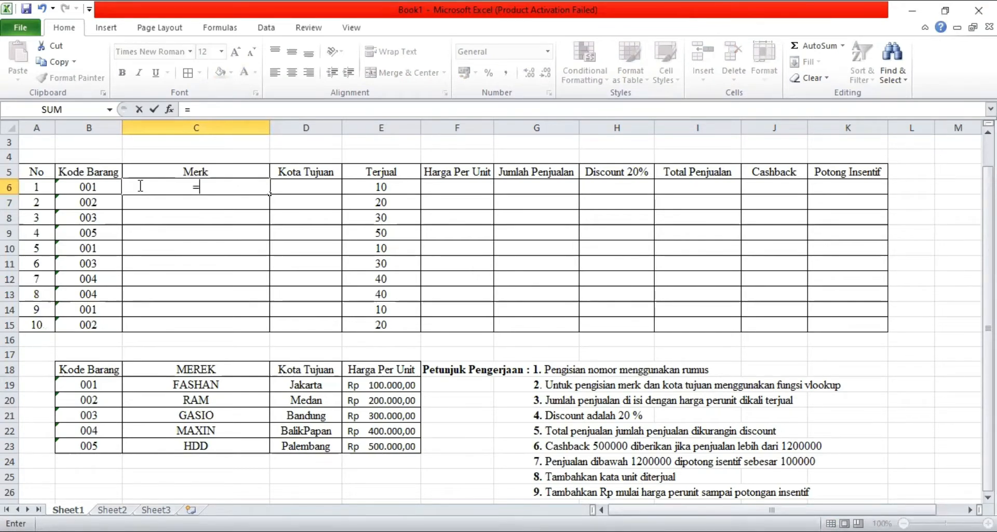
pyautogui.write('vlookup')
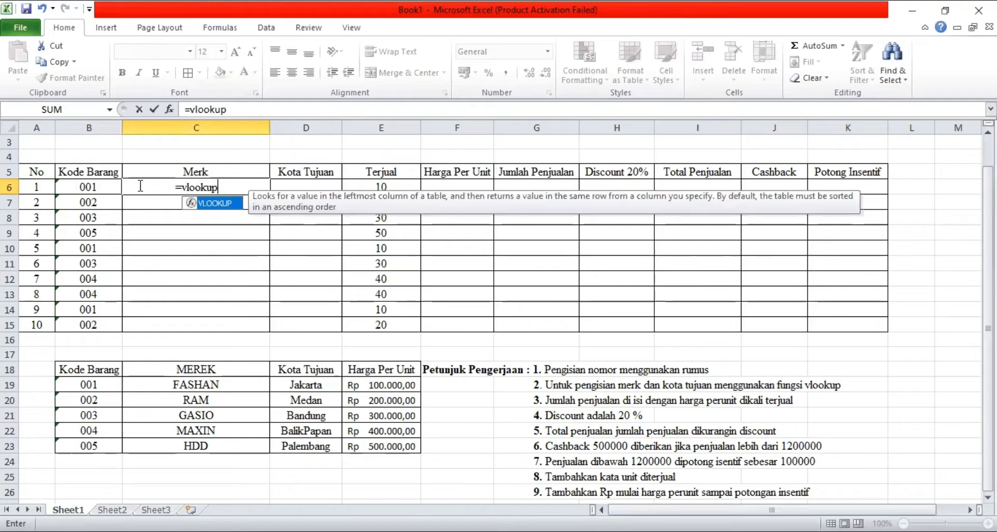
pyautogui.write('(')
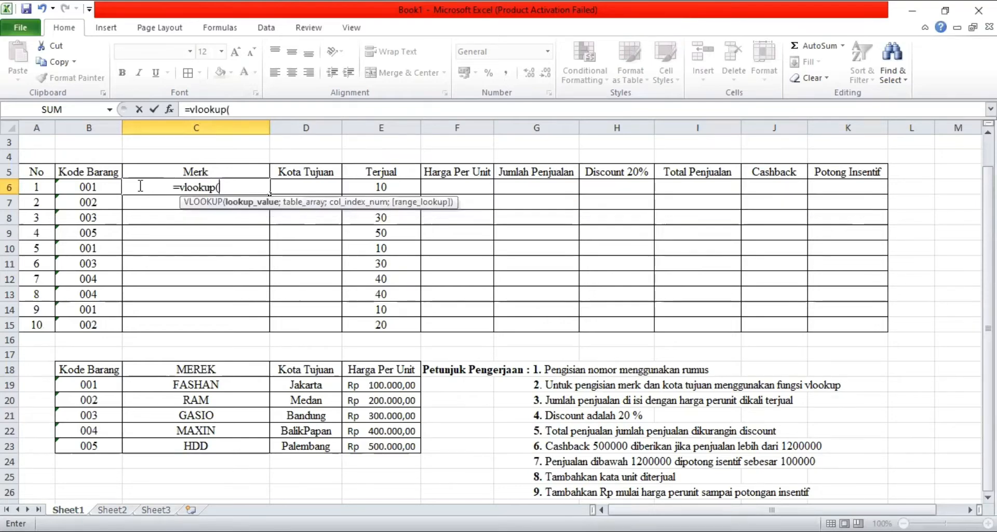
pyautogui.click(71, 187)
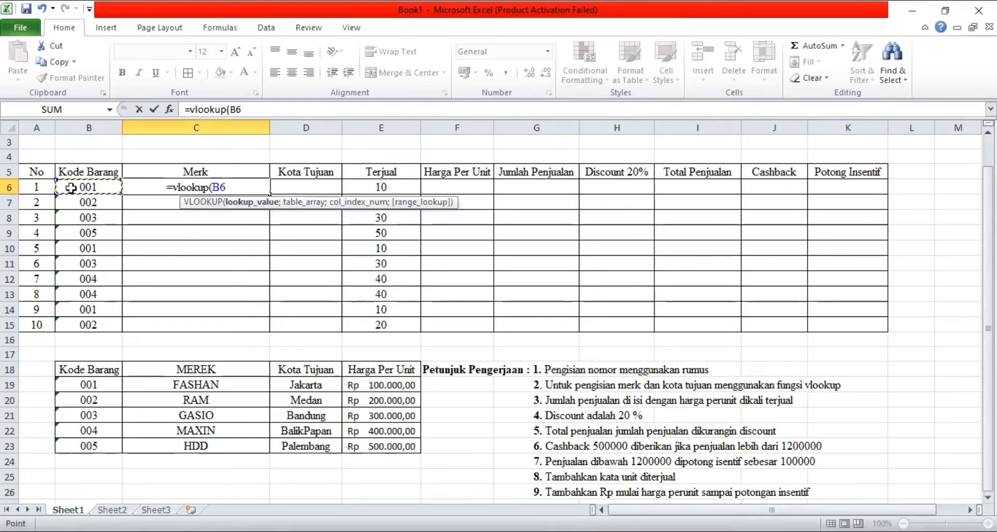
pyautogui.write(';')
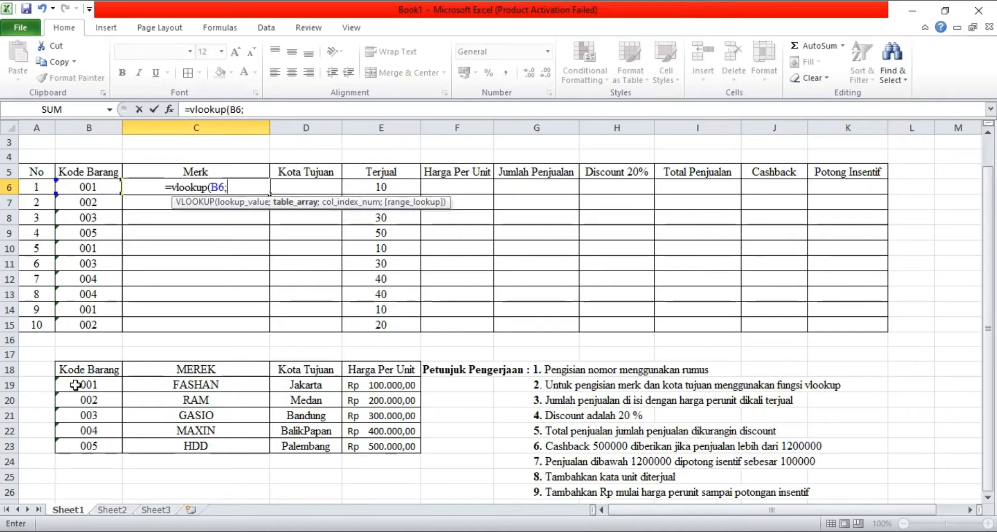
pyautogui.click(62, 383)
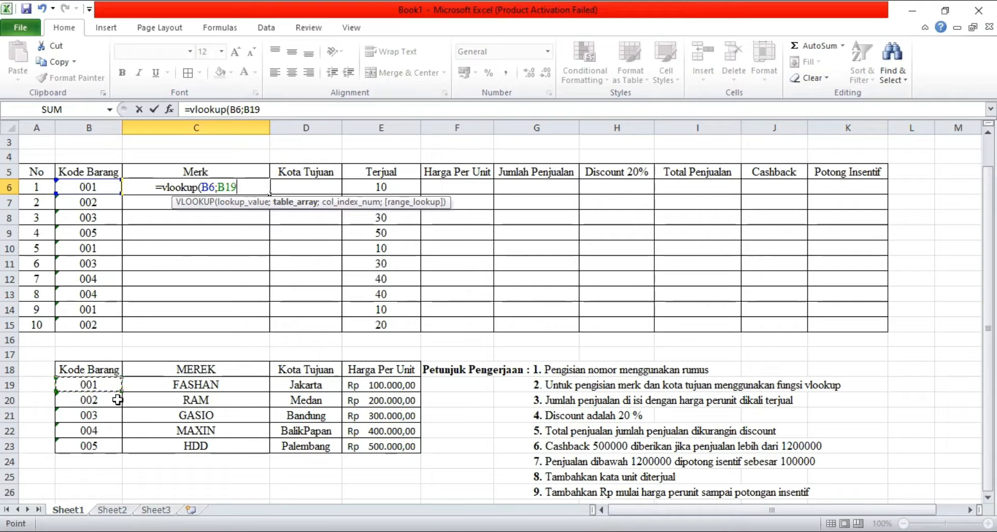
pyautogui.moveTo(230, 447); pyautogui.dragTo(229, 447)
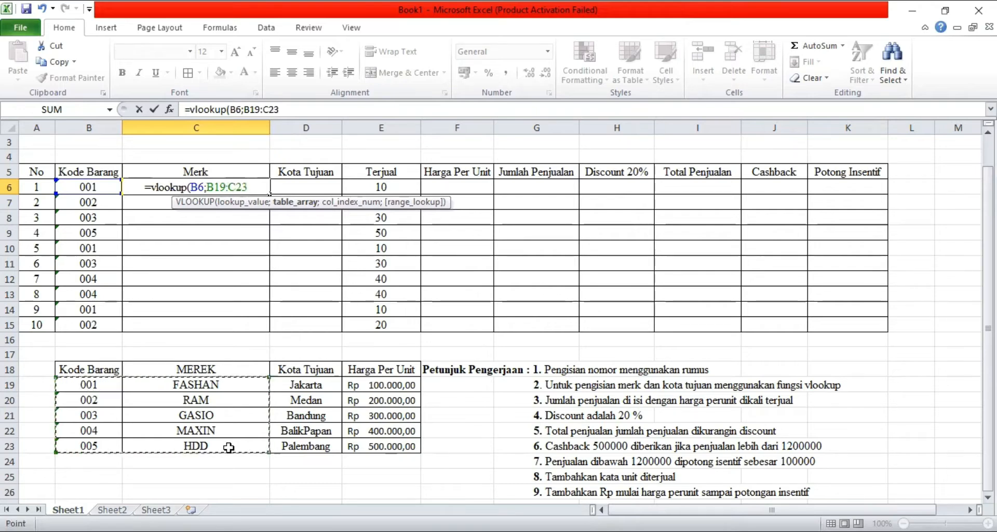
pyautogui.press('F4')
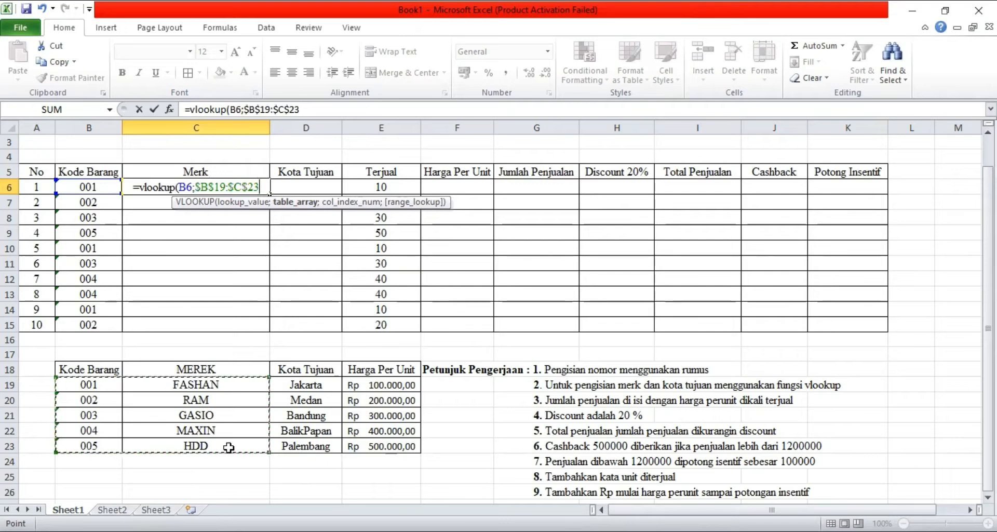
# Complete the Merk formula with column index 2 and FALSE for an exact match, and fill it down to C15.
pyautogui.write(';')
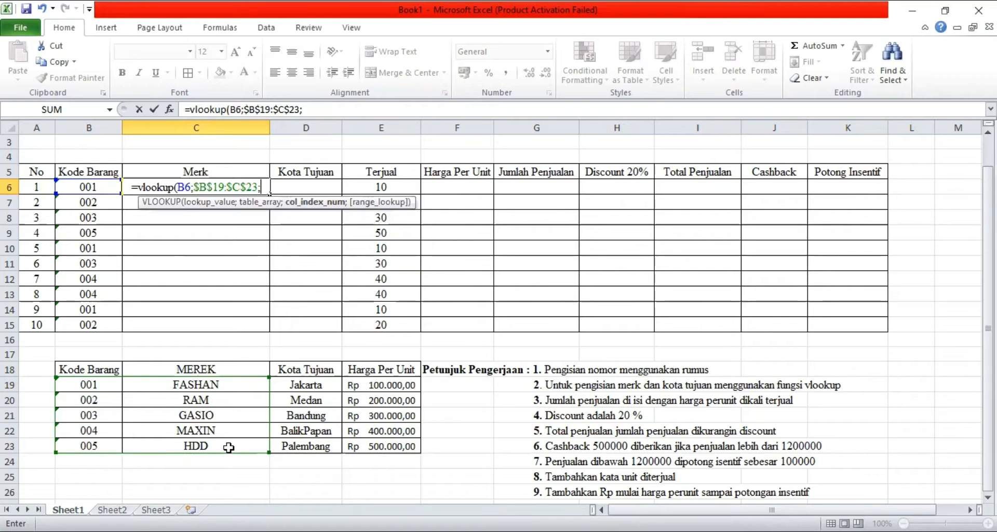
pyautogui.write('2')
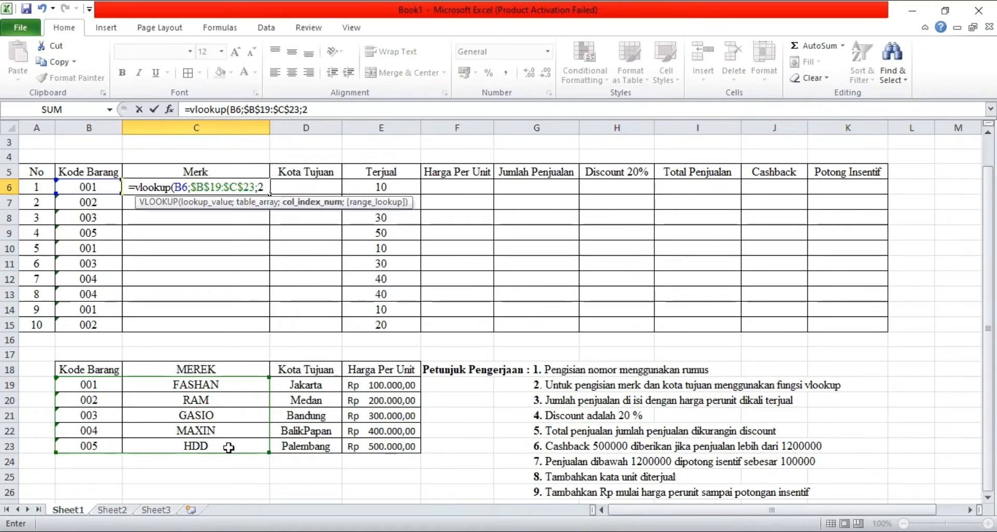
pyautogui.write(';')
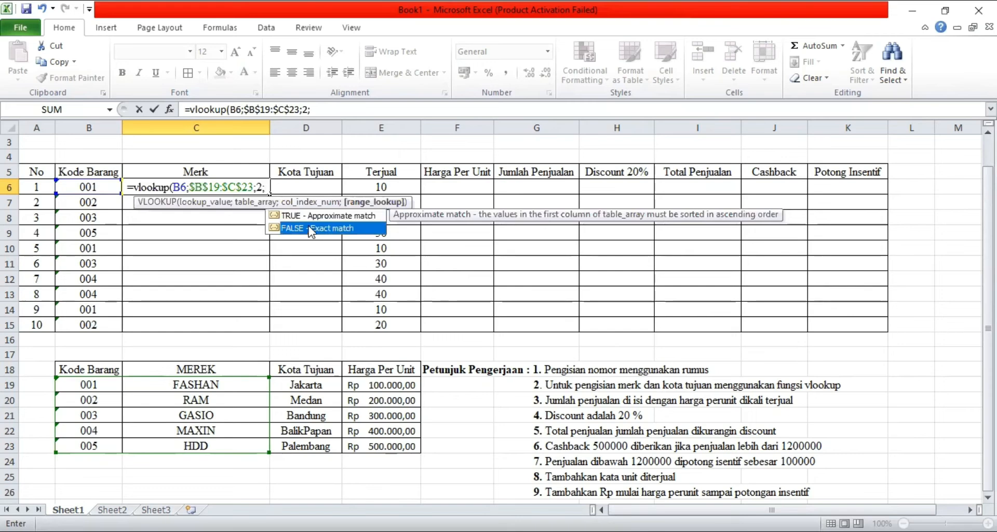
pyautogui.doubleClick(310, 227)
pyautogui.write(')')
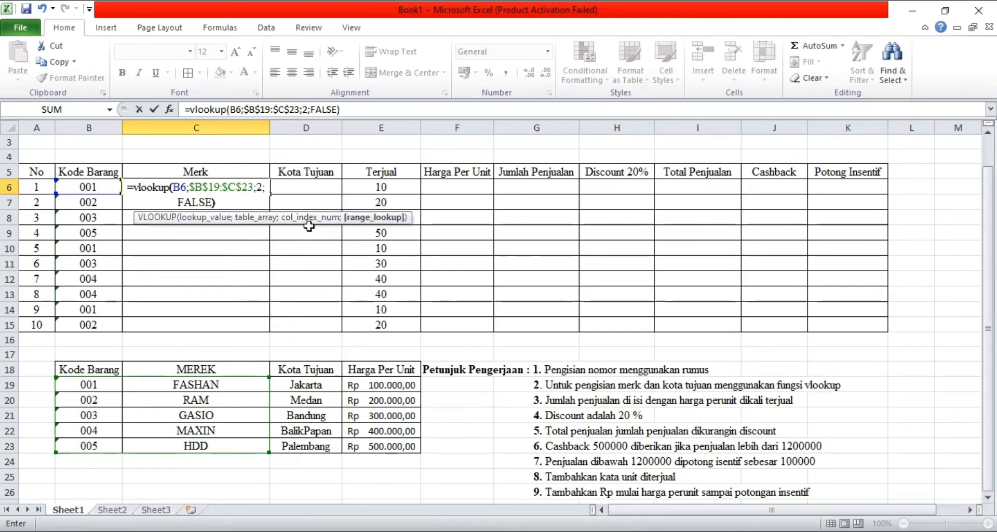
pyautogui.press('Return')
pyautogui.moveTo(265, 187); pyautogui.dragTo(268, 331)
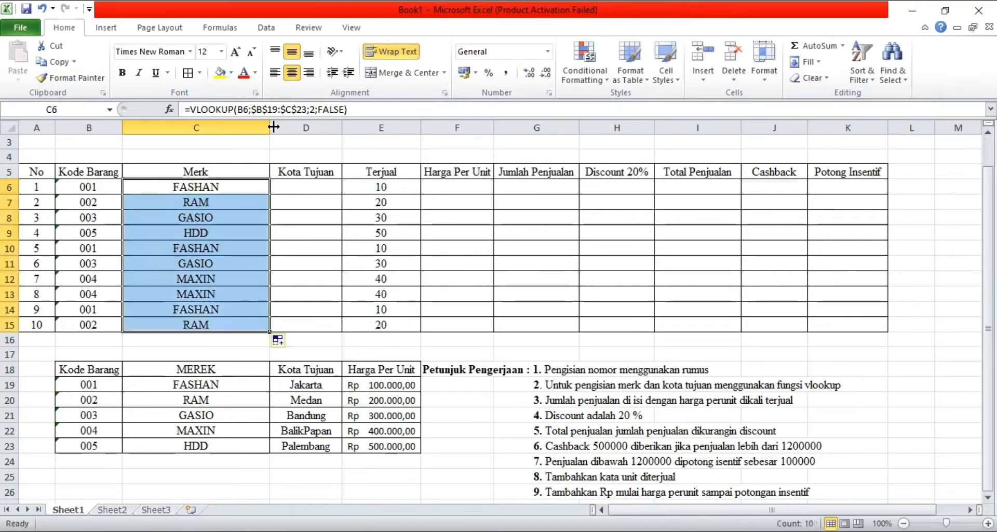
# Narrow the Merk column and widen the Kota Tujuan column to make room for its formula.
pyautogui.moveTo(269, 128); pyautogui.dragTo(213, 127)
pyautogui.click(252, 185)
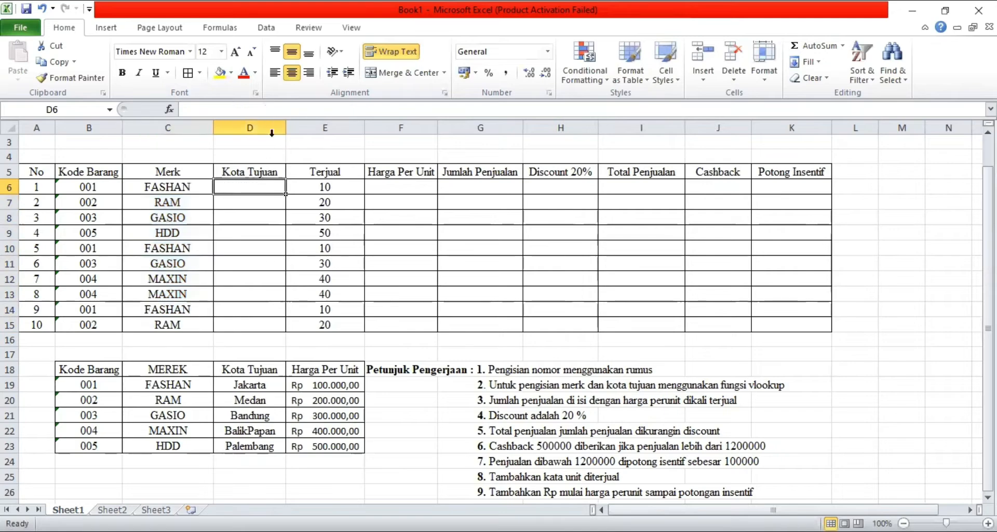
pyautogui.moveTo(286, 132); pyautogui.dragTo(376, 134)
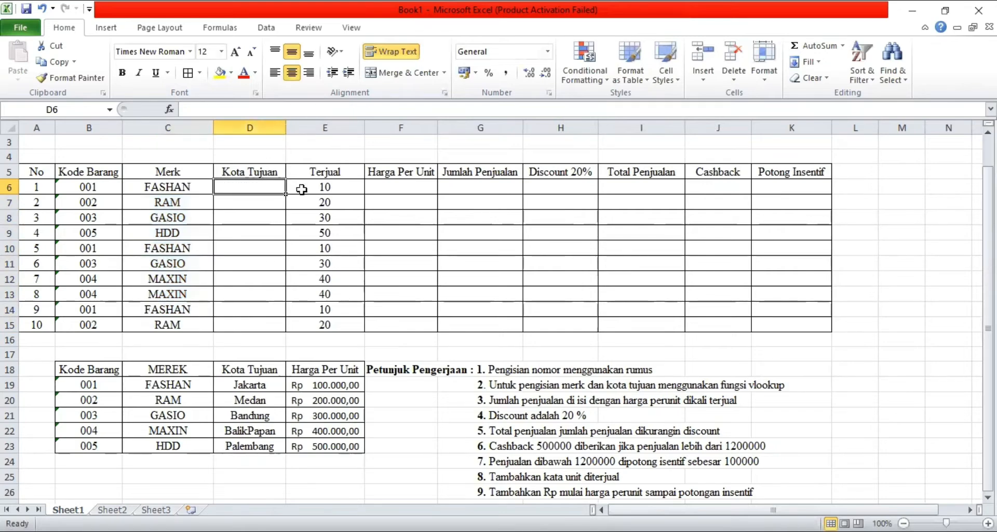
# Start a VLOOKUP formula in Kota Tujuan cell D6 with lookup value B6 and the absolute table range $B$19:$D$23.
pyautogui.write('=')
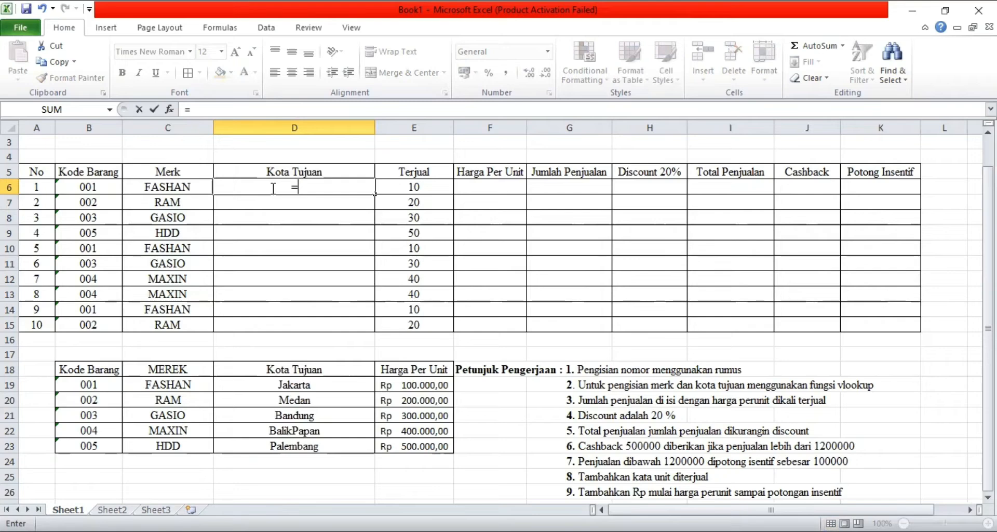
pyautogui.write('vlookup(')
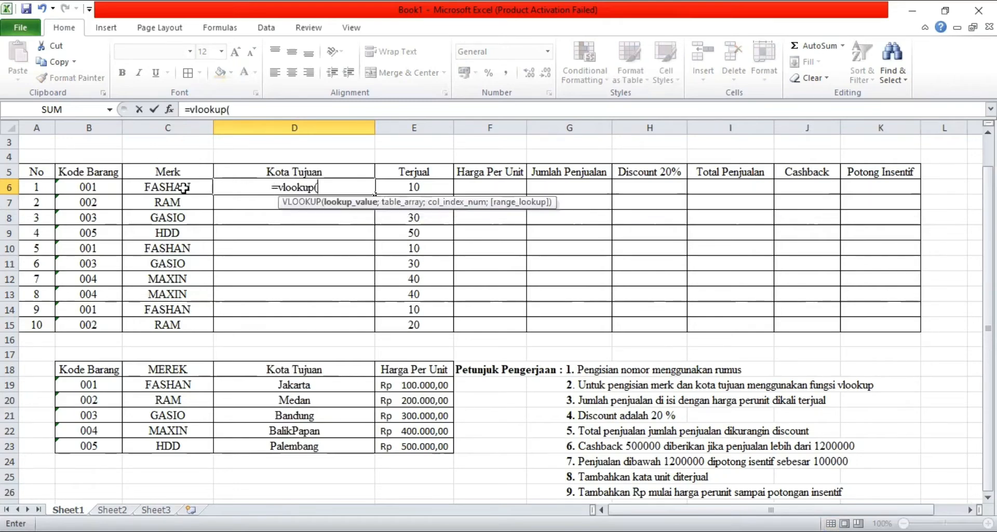
pyautogui.click(98, 187)
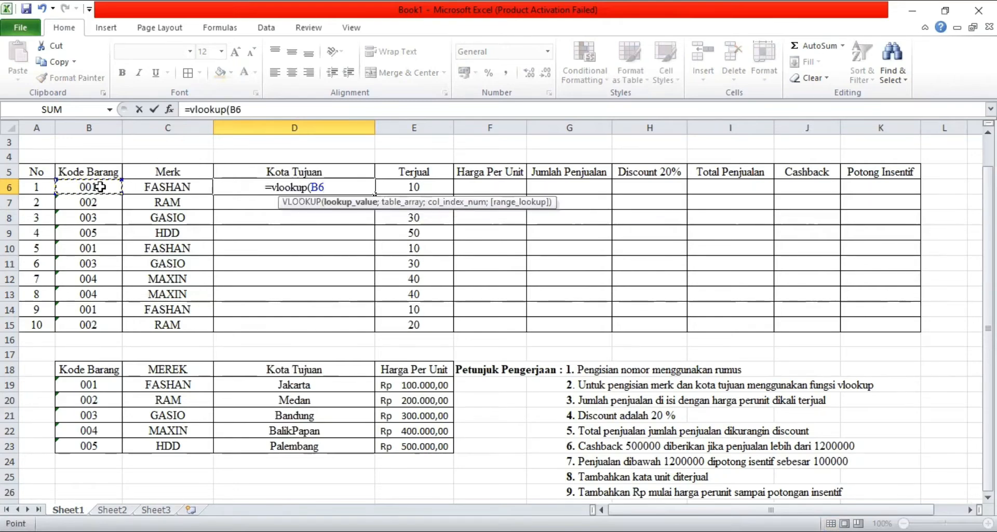
pyautogui.write(';')
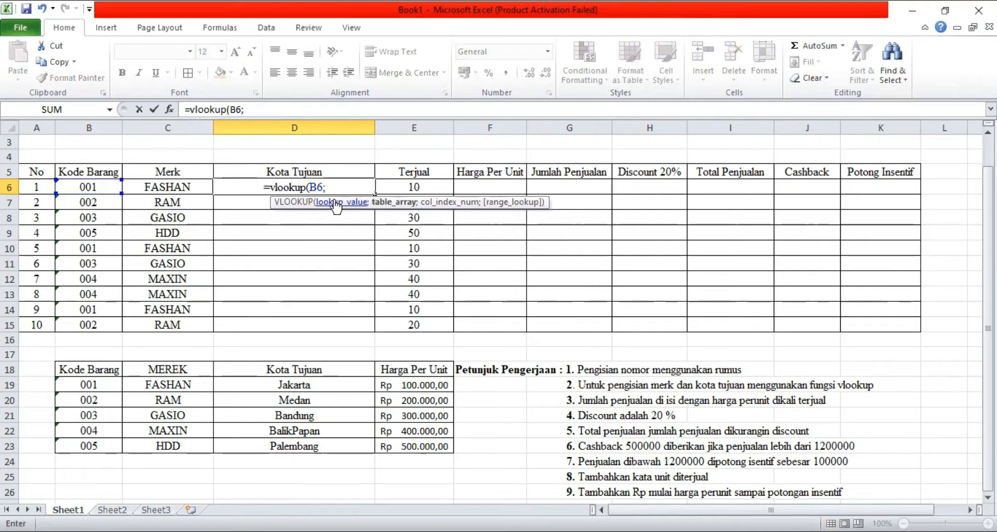
pyautogui.click(84, 385)
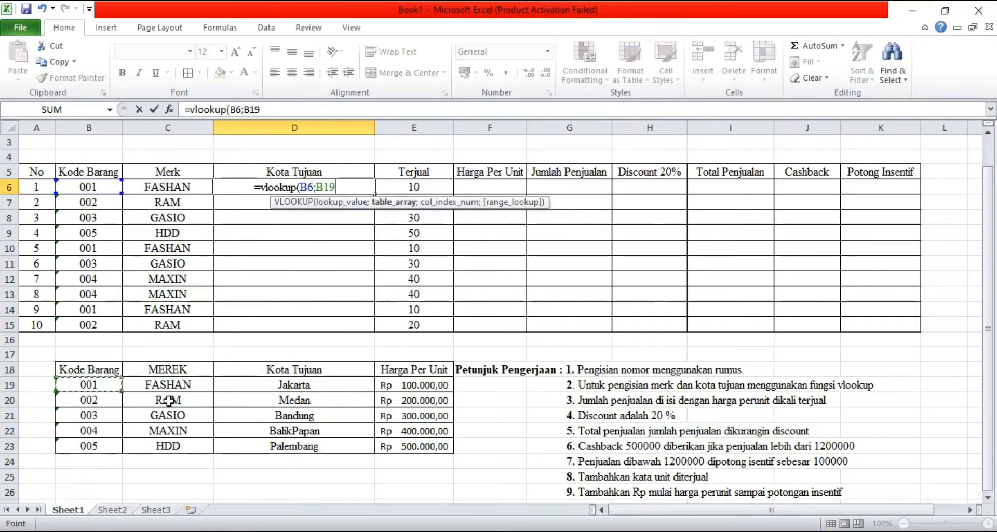
pyautogui.keyDown('shift'); pyautogui.click(319, 447); pyautogui.keyUp('shift')
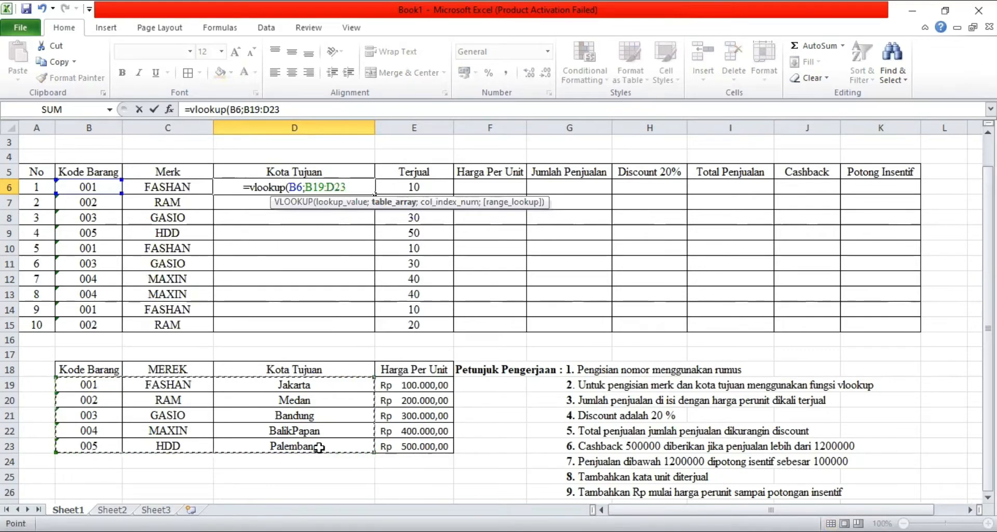
pyautogui.press('F4')
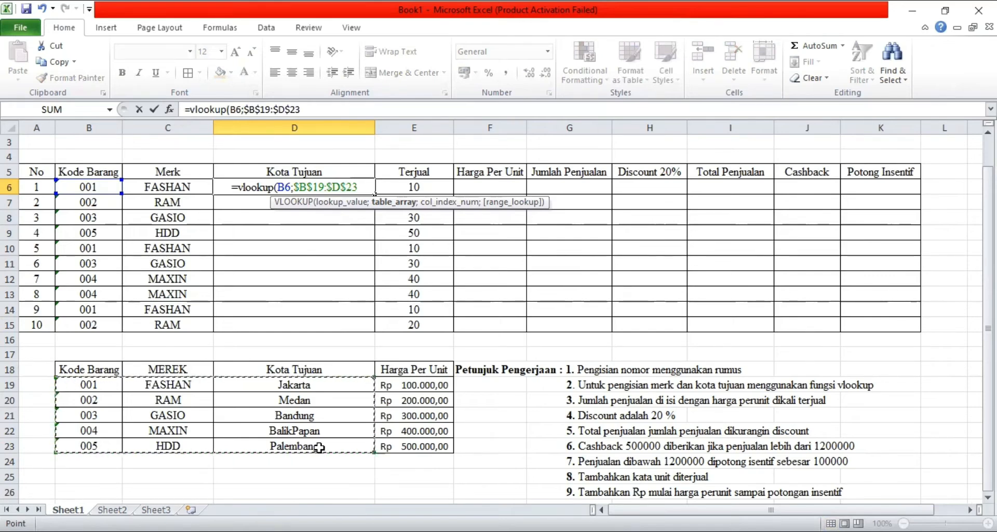
# Complete the Kota Tujuan formula with column index 3 and FALSE for an exact match, and fill it down to D15.
pyautogui.write(';')
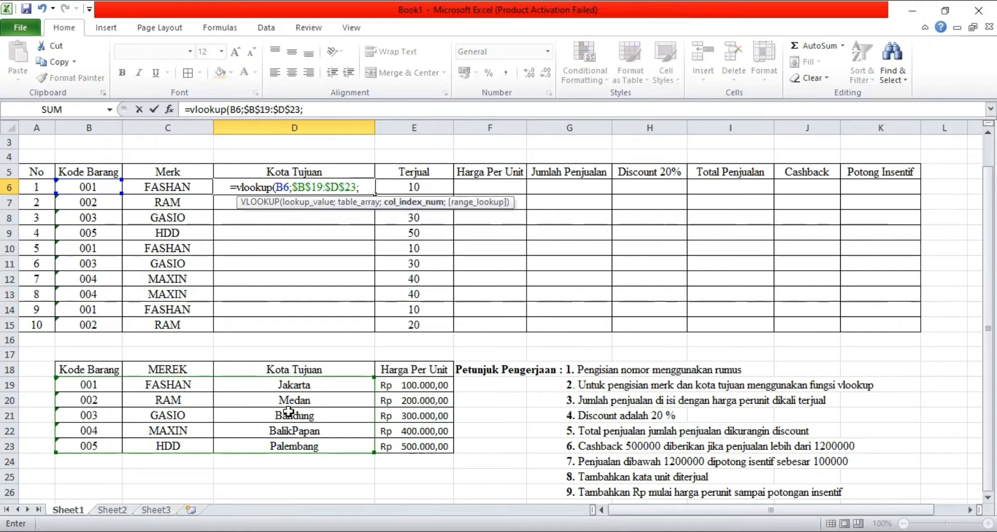
pyautogui.write('3')
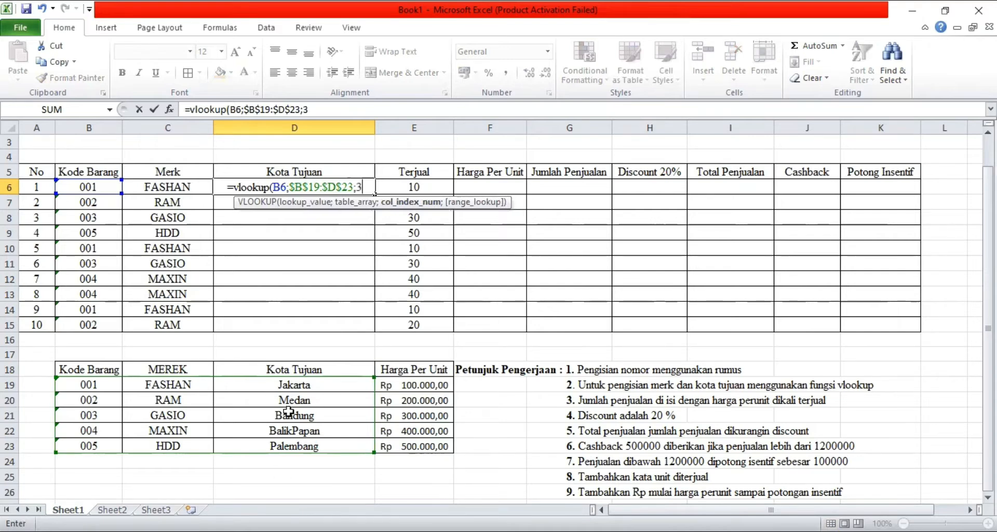
pyautogui.write(';')
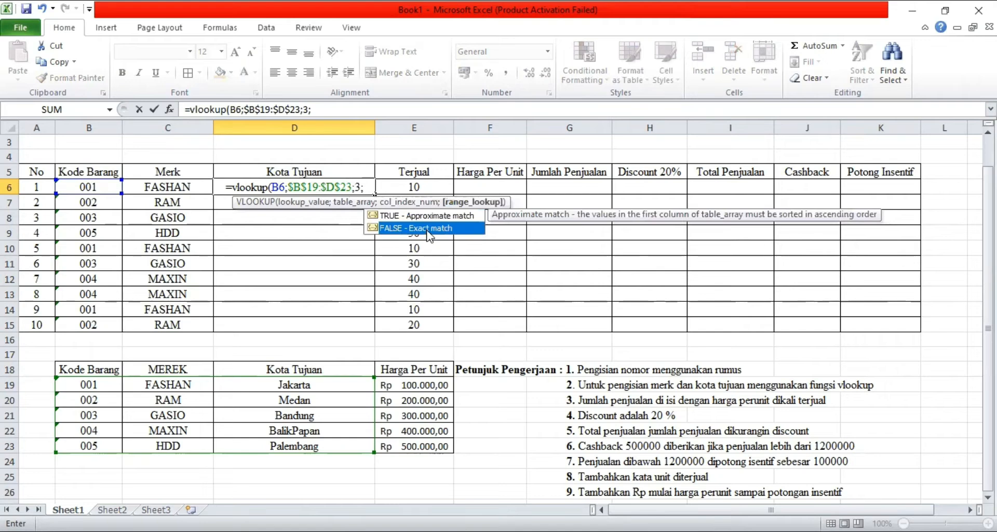
pyautogui.doubleClick(428, 229)
pyautogui.write(')')
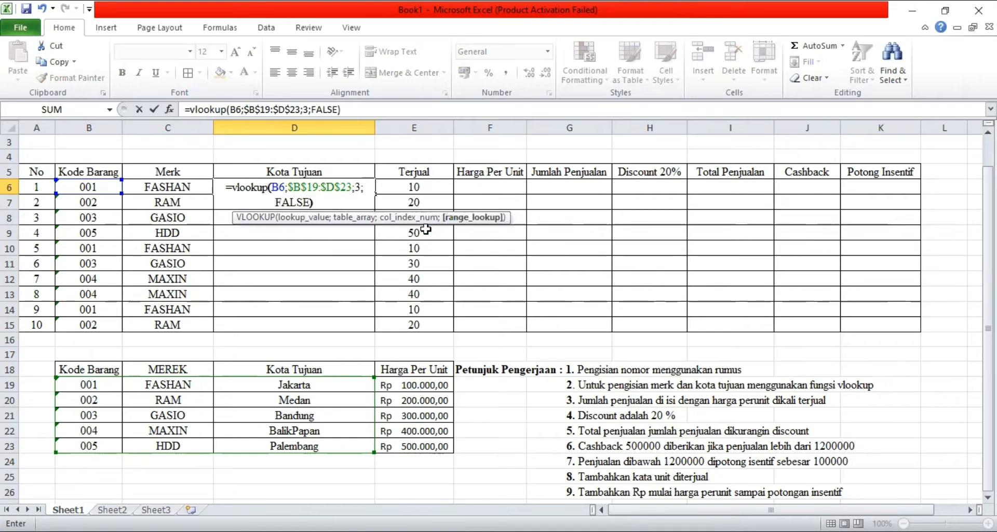
pyautogui.press('Return')
pyautogui.click(373, 187)
pyautogui.moveTo(374, 187); pyautogui.dragTo(377, 327)
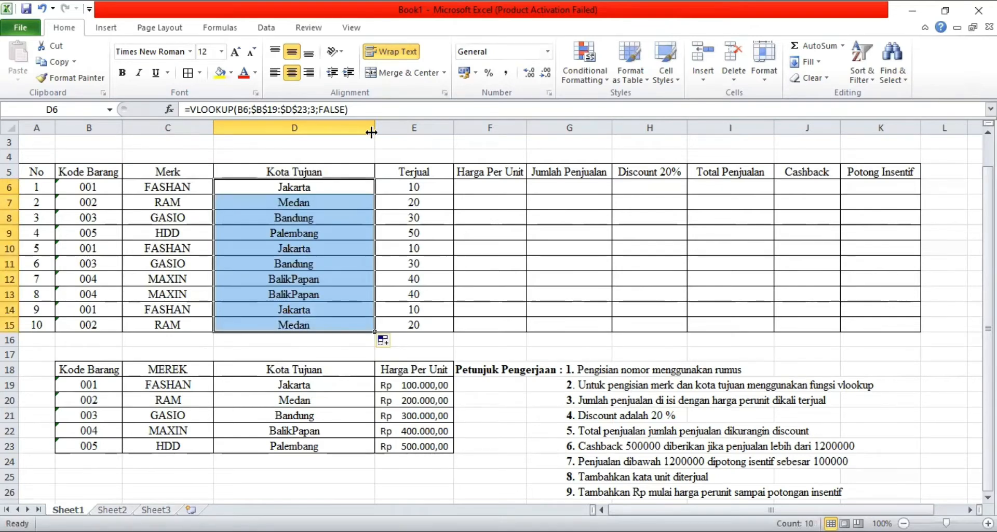
# Narrow the Kota Tujuan column and widen the Harga Per Unit column.
pyautogui.moveTo(375, 132); pyautogui.dragTo(310, 133)
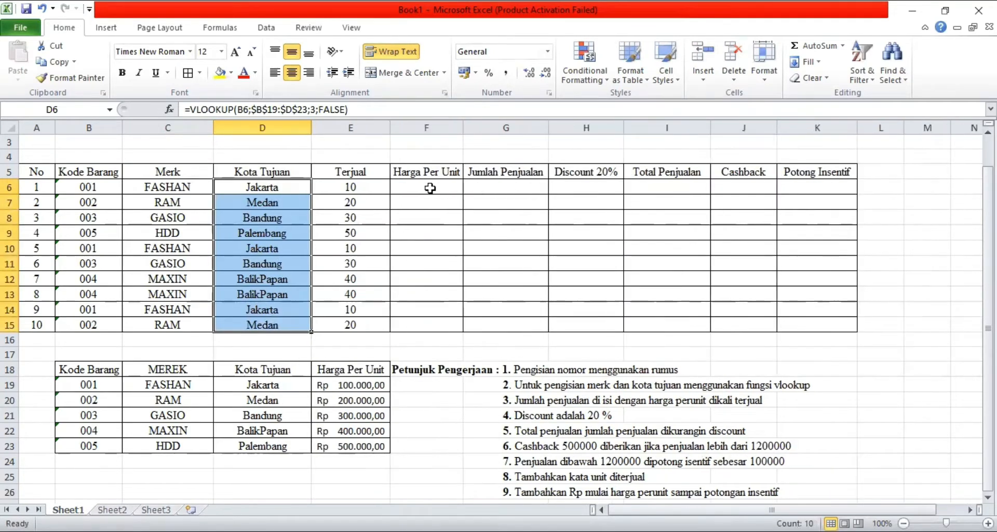
pyautogui.moveTo(463, 127); pyautogui.dragTo(543, 128)
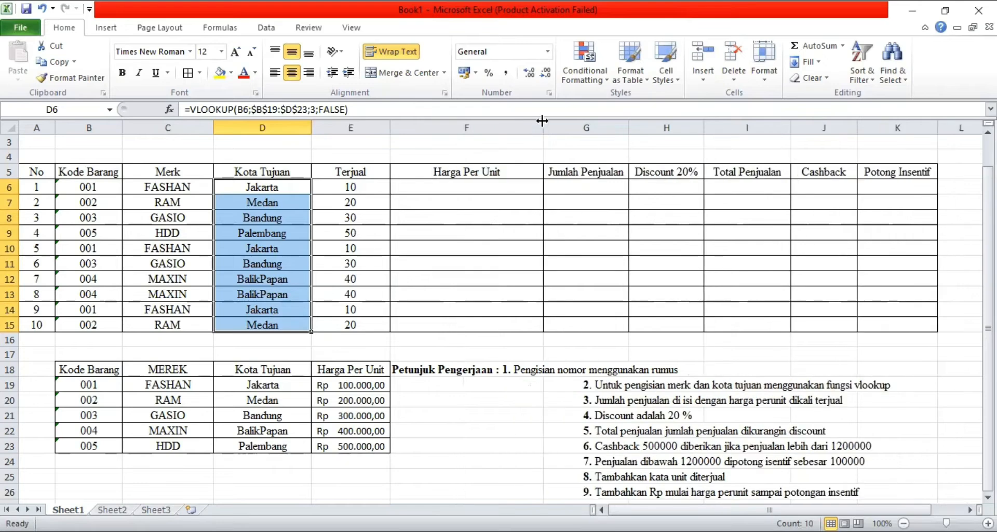
# Start a VLOOKUP formula in Harga Per Unit cell F6 with lookup value B6 and the absolute table range $B$19:$E$23.
pyautogui.click(434, 186)
pyautogui.write('=')
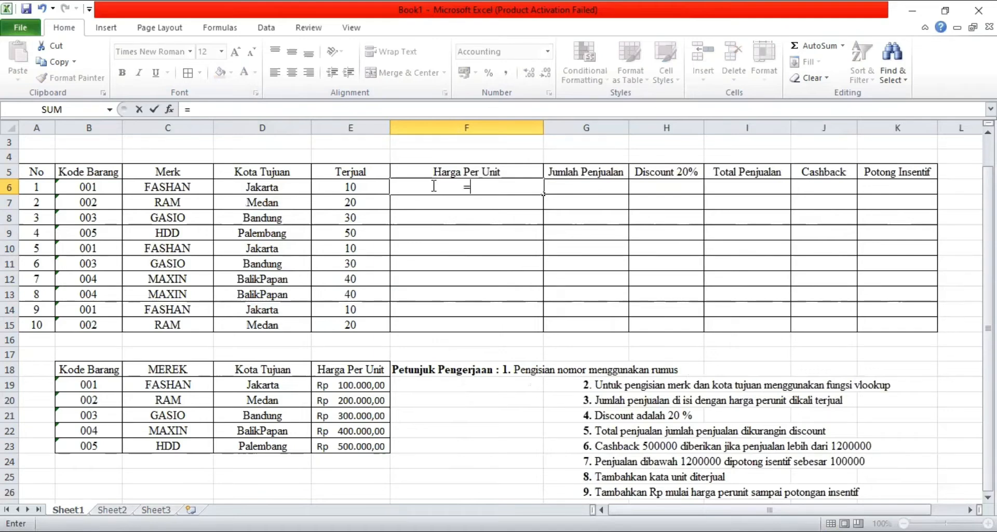
pyautogui.write('vlookup')
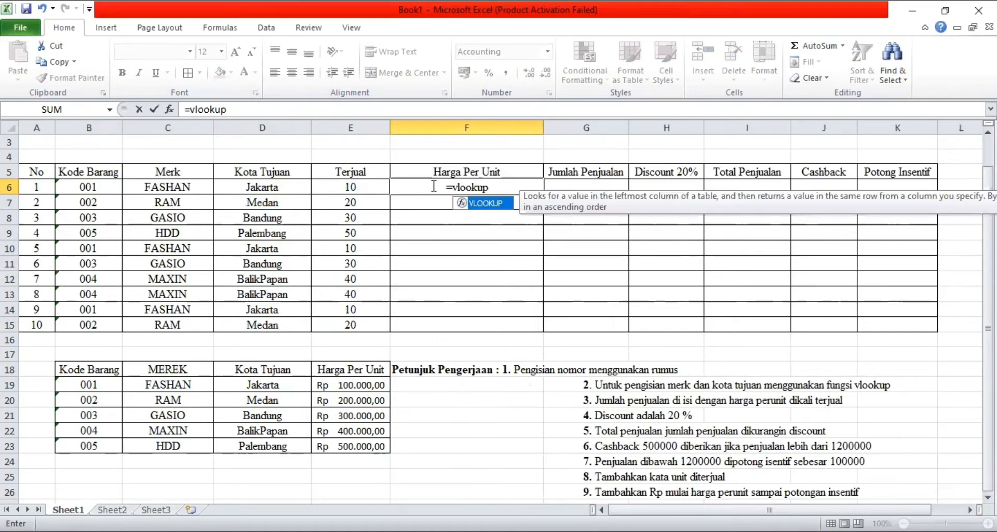
pyautogui.write('(')
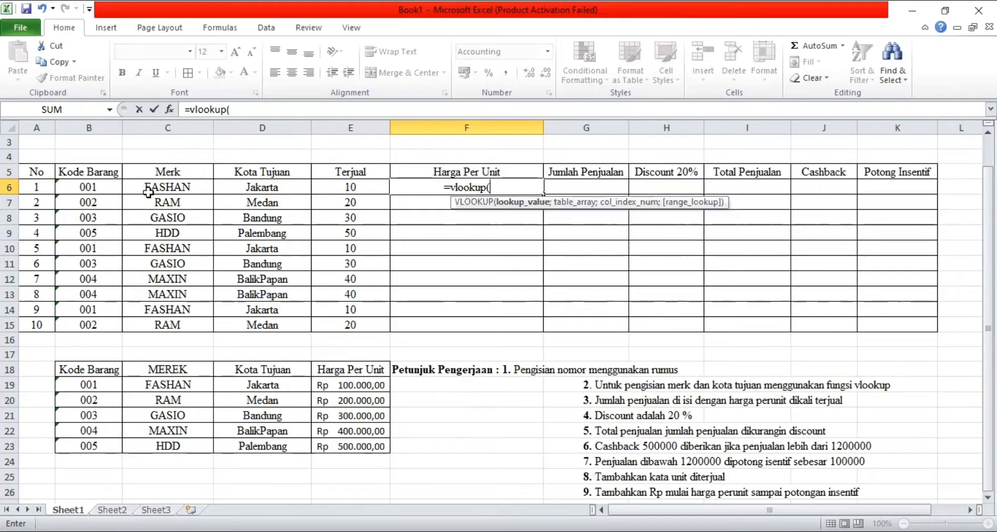
pyautogui.click(73, 185)
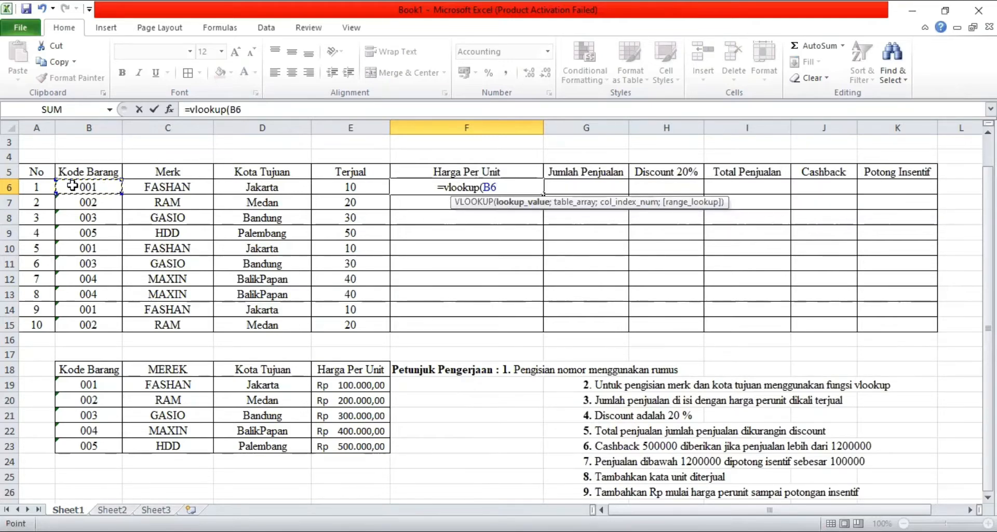
pyautogui.write(';')
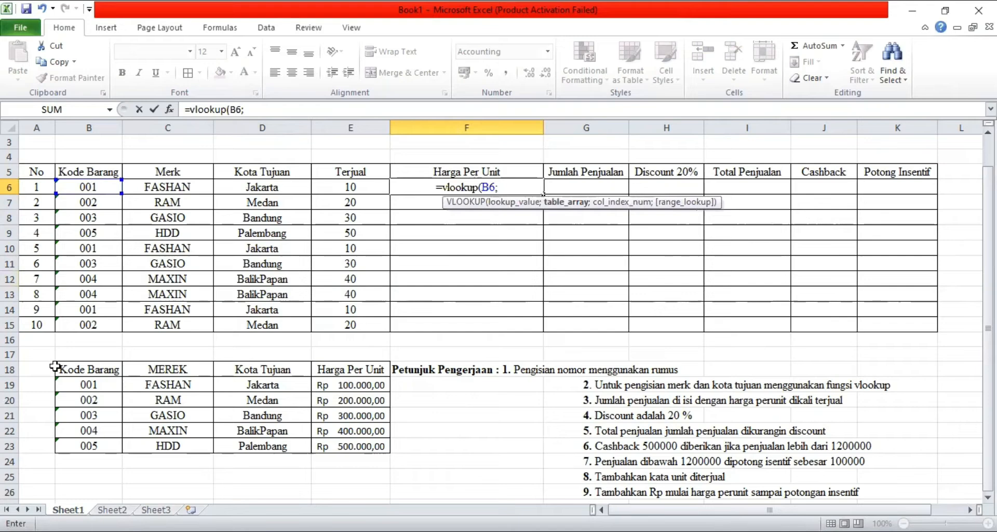
pyautogui.click(84, 383)
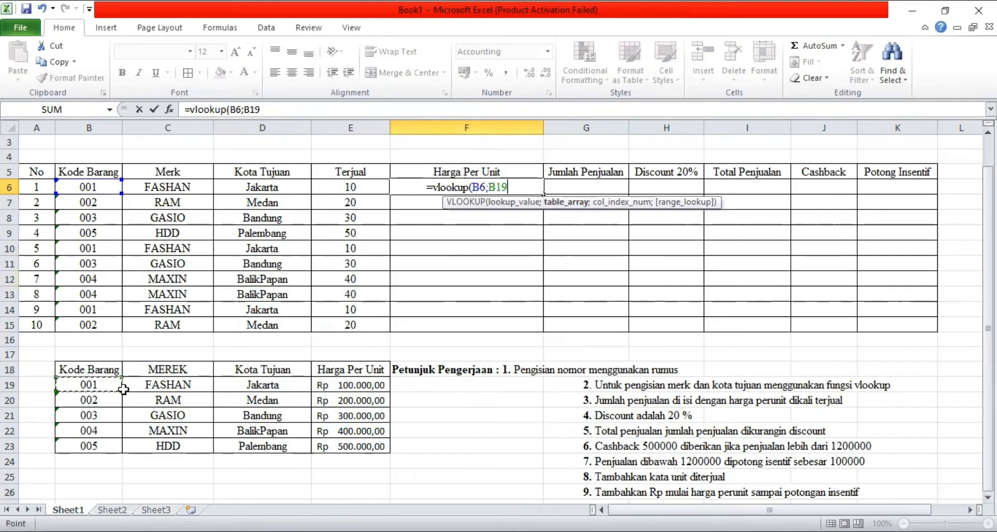
pyautogui.keyDown('shift'); pyautogui.click(366, 450); pyautogui.keyUp('shift')
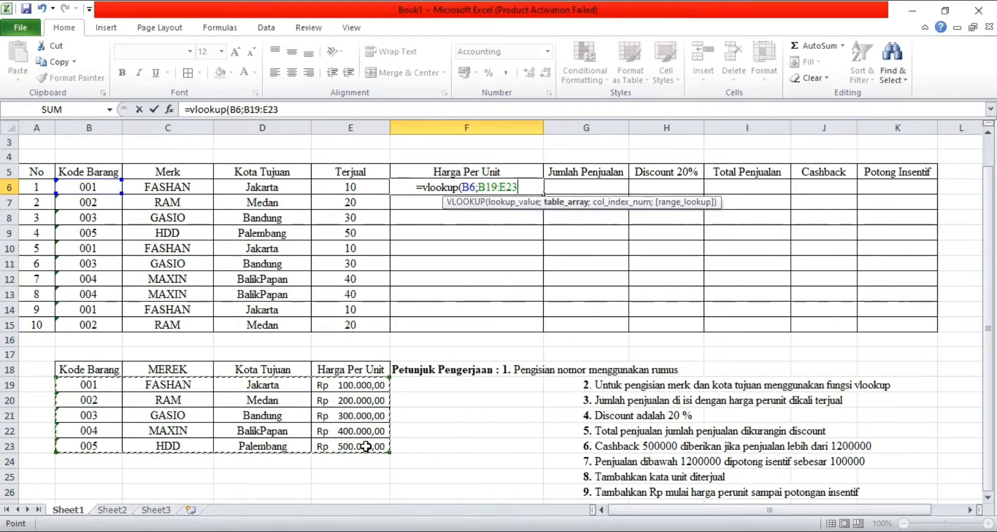
pyautogui.press('F4')
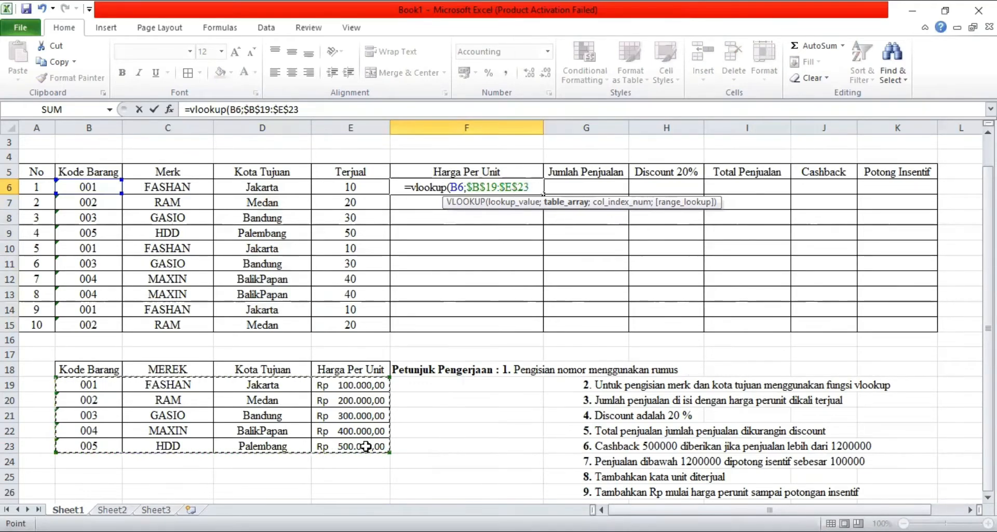
# Complete the Harga Per Unit formula with column index 4 and FALSE, fill it down to F15, and narrow the column.
pyautogui.write(';')
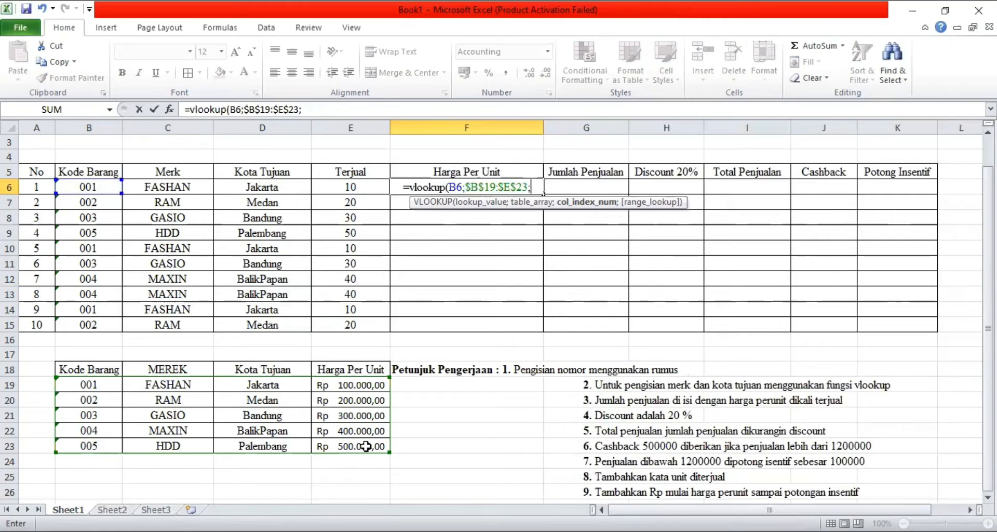
pyautogui.write('4')
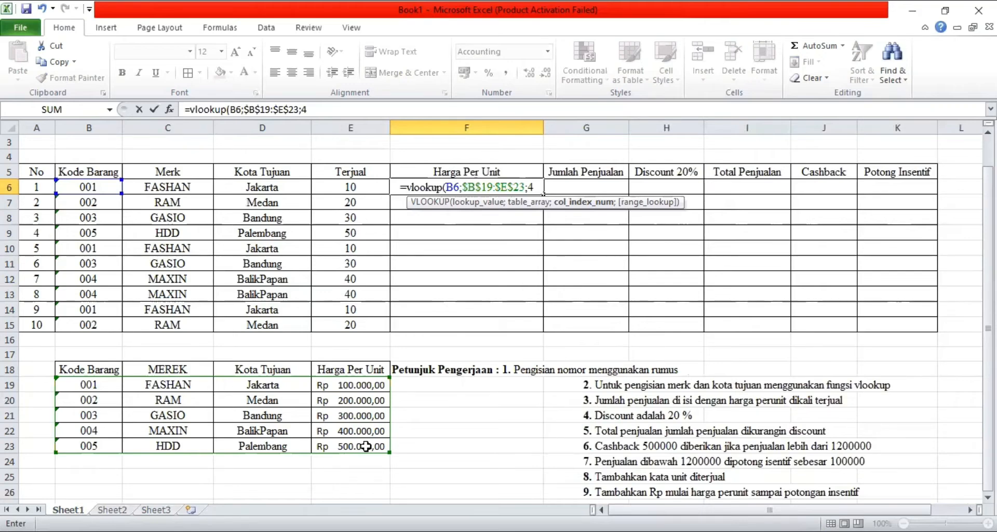
pyautogui.write(';')
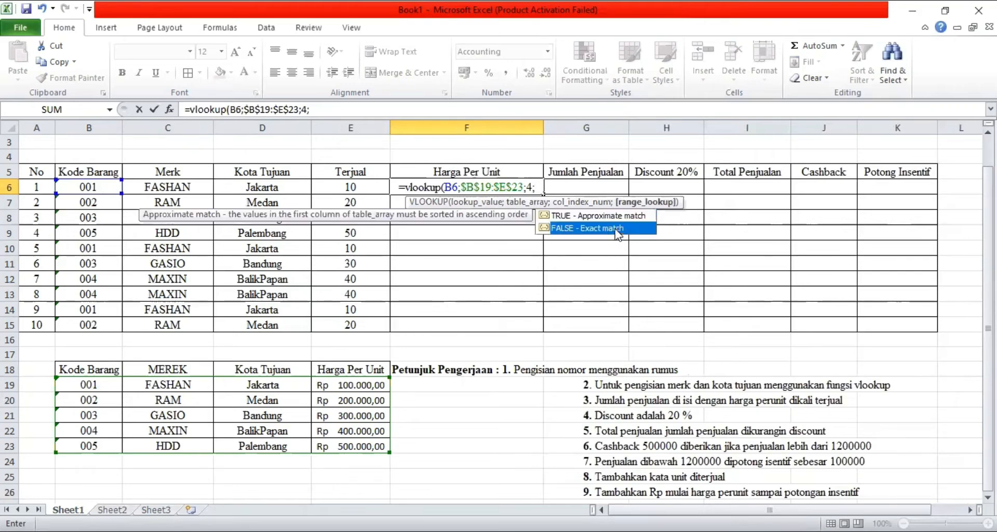
pyautogui.doubleClick(617, 231)
pyautogui.write(')')
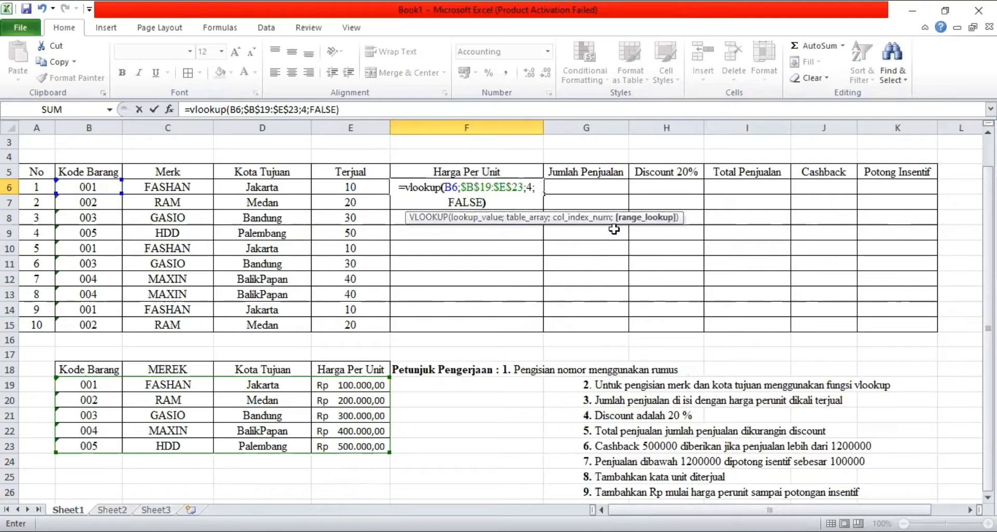
pyautogui.press('Return')
pyautogui.click(534, 188)
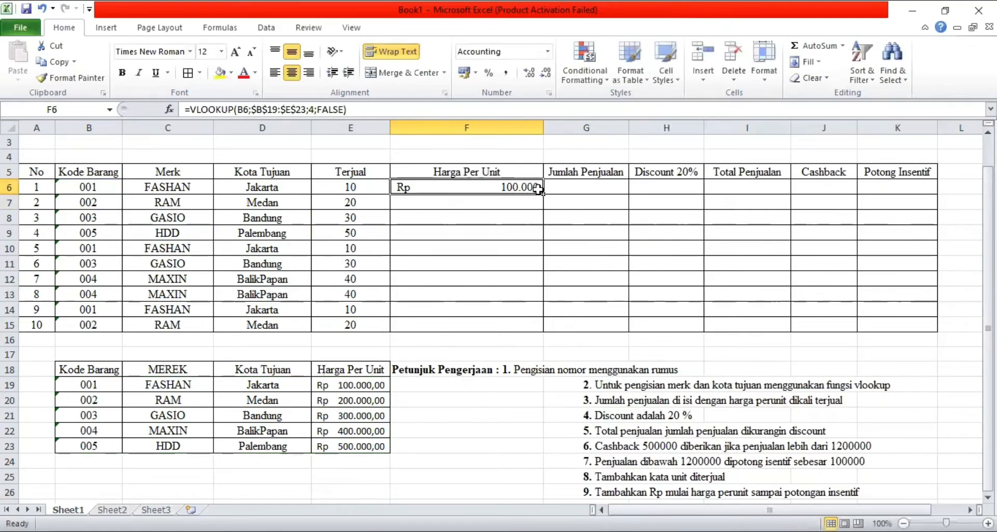
pyautogui.moveTo(544, 194); pyautogui.dragTo(547, 328)
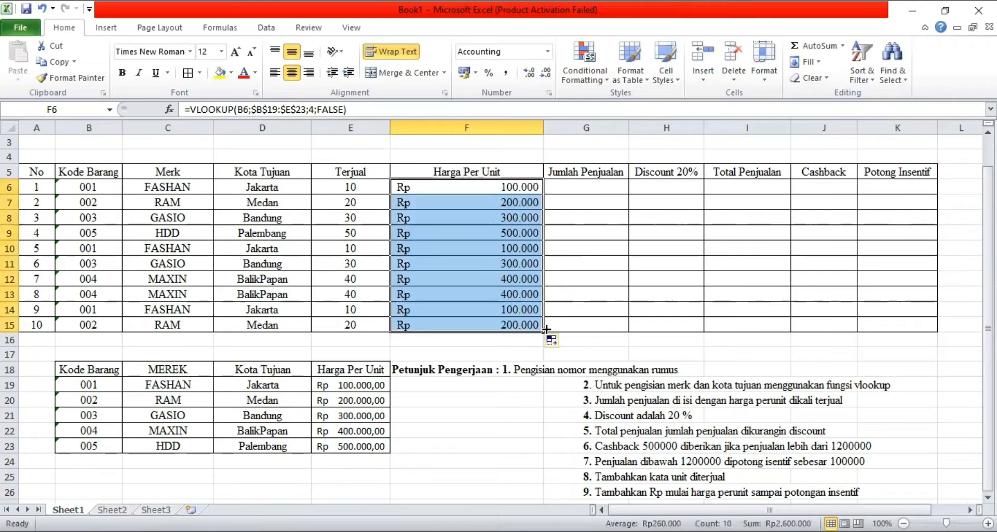
pyautogui.moveTo(540, 121); pyautogui.dragTo(477, 134)
# Calculate Jumlah Penjualan in G6 with =SUM(F6*E6) and fill the formula down to G15.
pyautogui.click(520, 188)
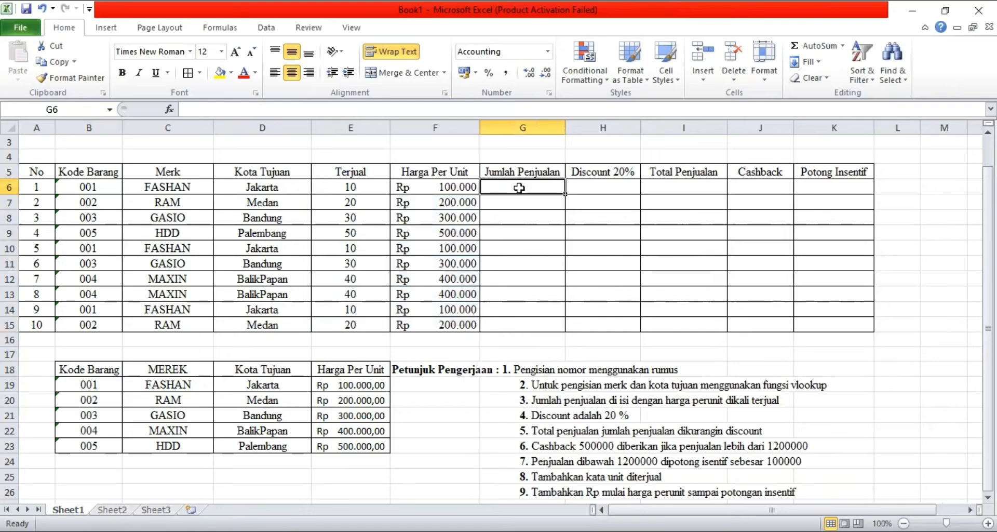
pyautogui.write('=')
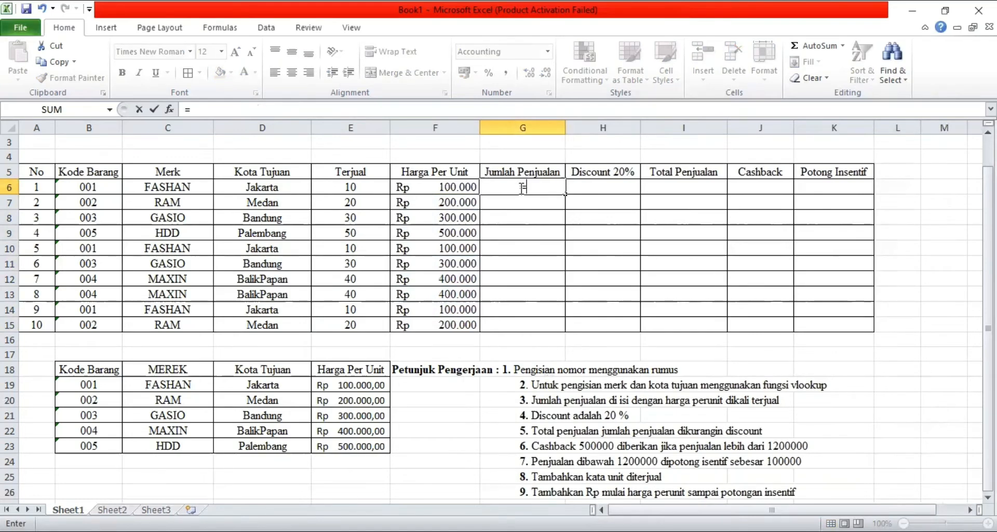
pyautogui.write('sum')
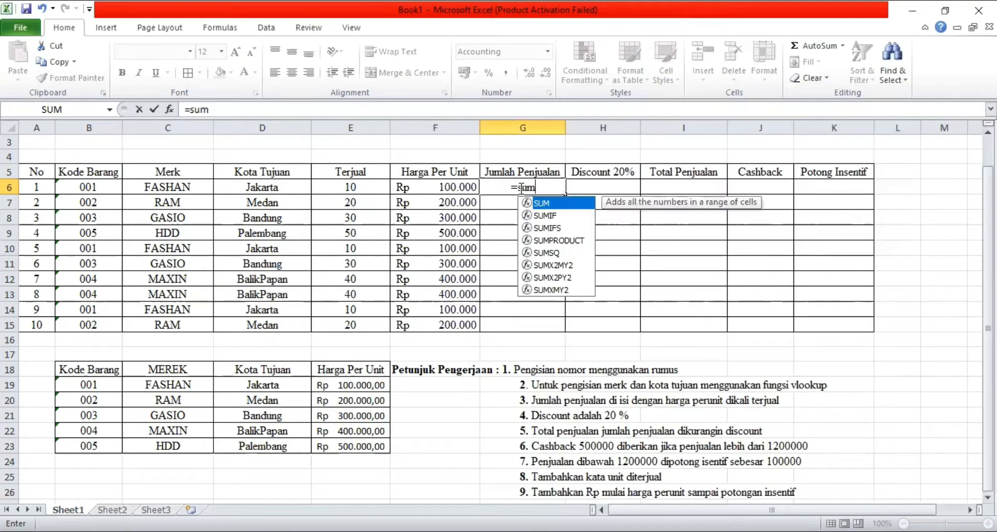
pyautogui.write('(')
pyautogui.click(438, 187)
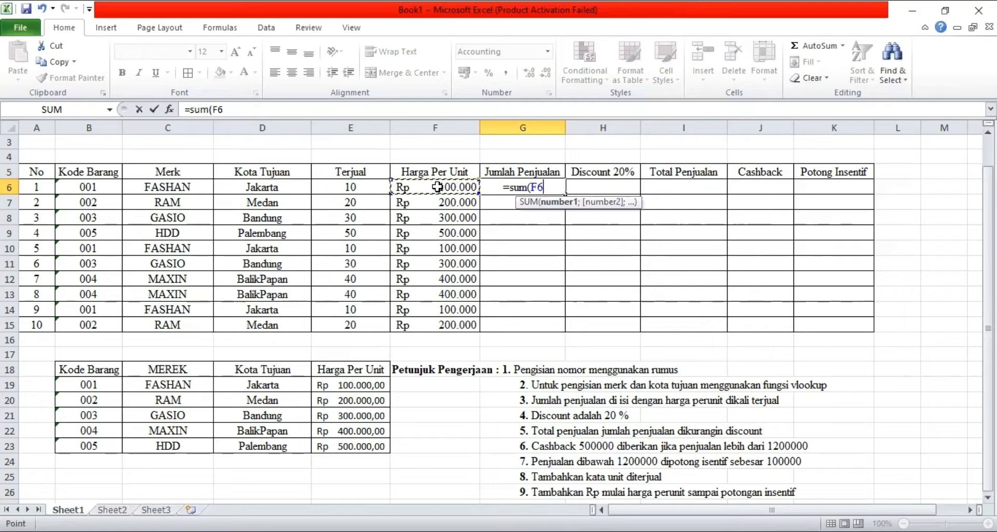
pyautogui.write('*')
pyautogui.click(372, 187)
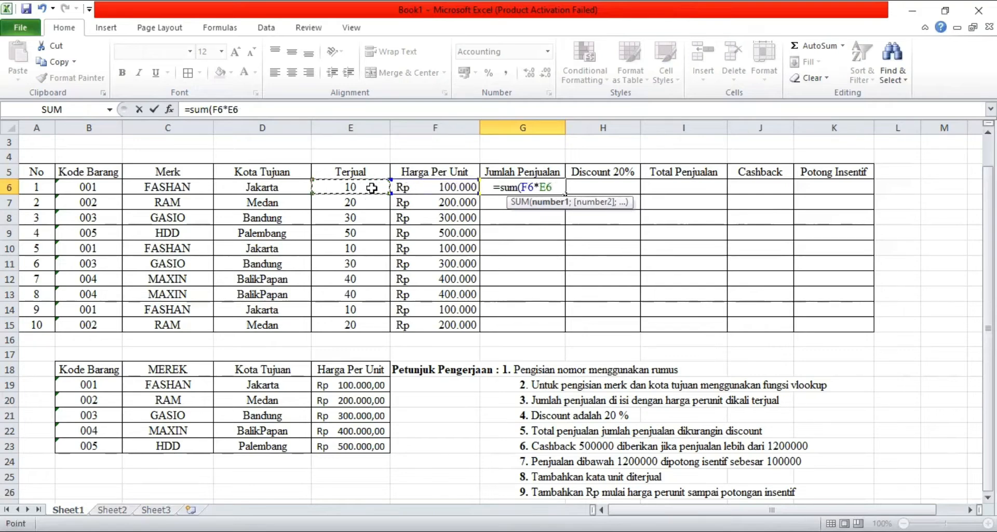
pyautogui.write(')')
pyautogui.press('Return')
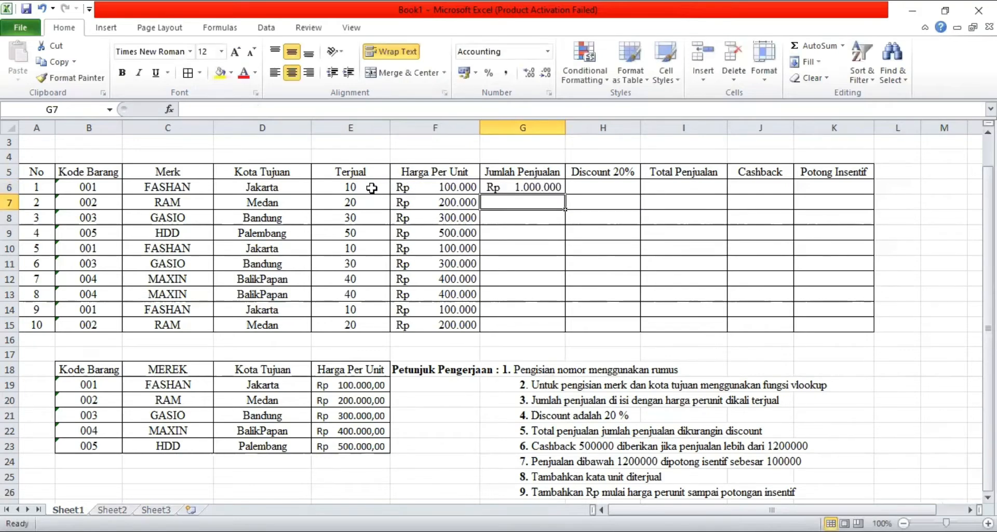
pyautogui.click(547, 184)
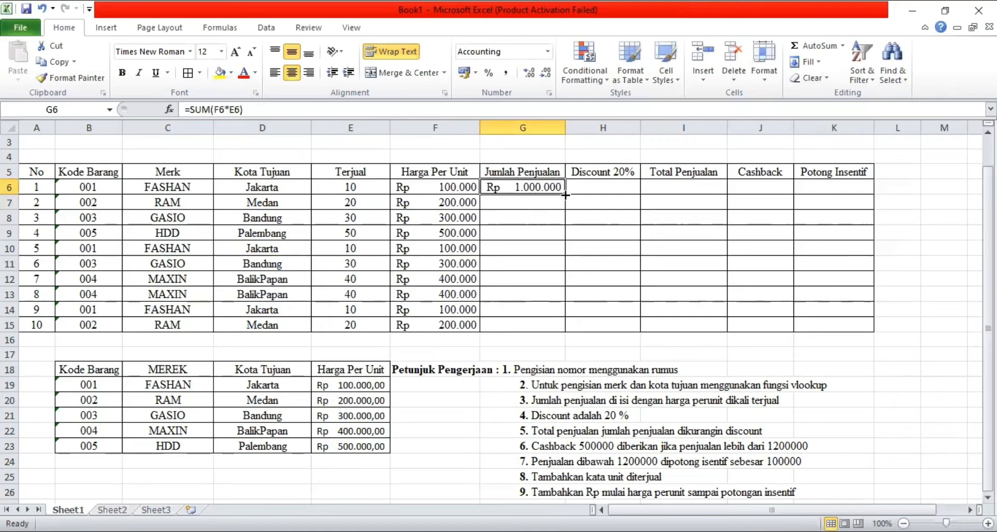
pyautogui.moveTo(564, 192); pyautogui.dragTo(565, 325)
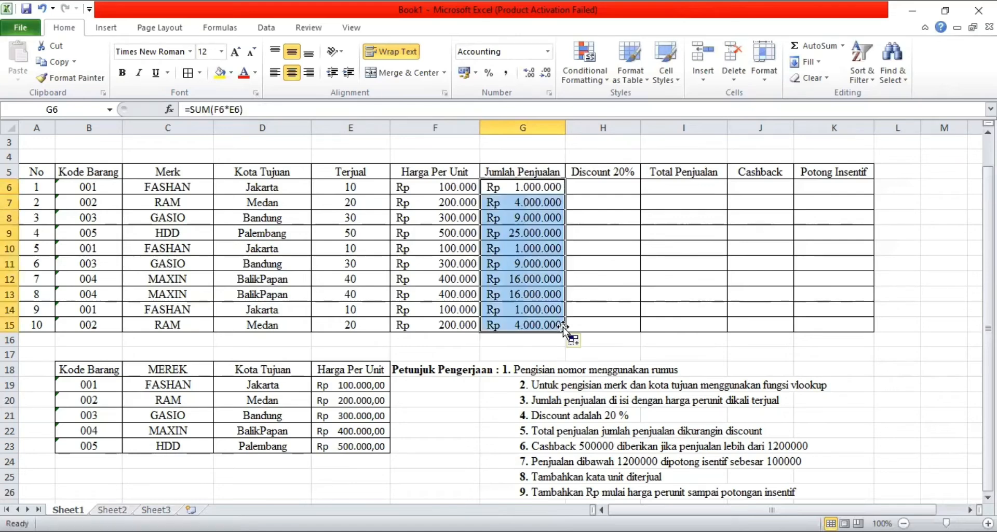
# Calculate Discount 20% in H6 with =SUM(G6*20%) and fill the formula down to H15.
pyautogui.click(581, 188)
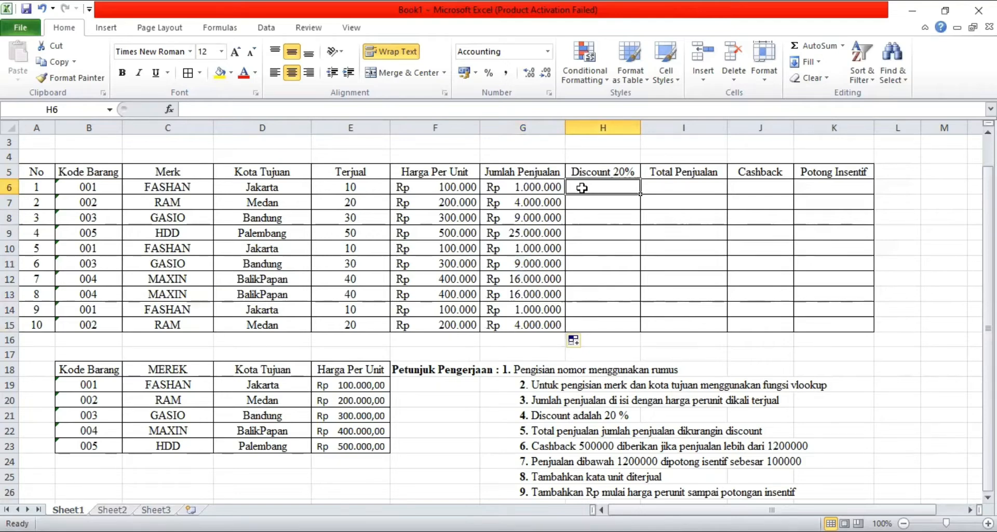
pyautogui.write('=sum')
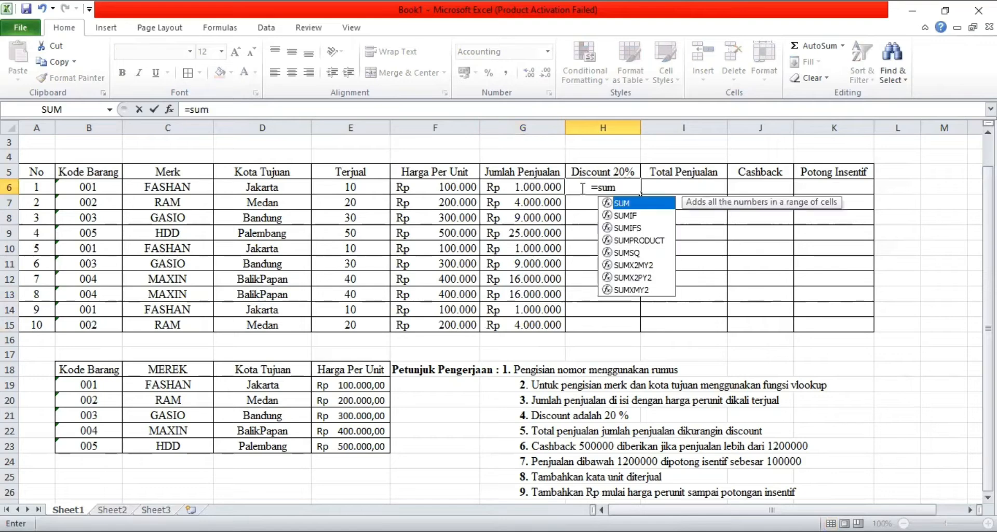
pyautogui.write('(')
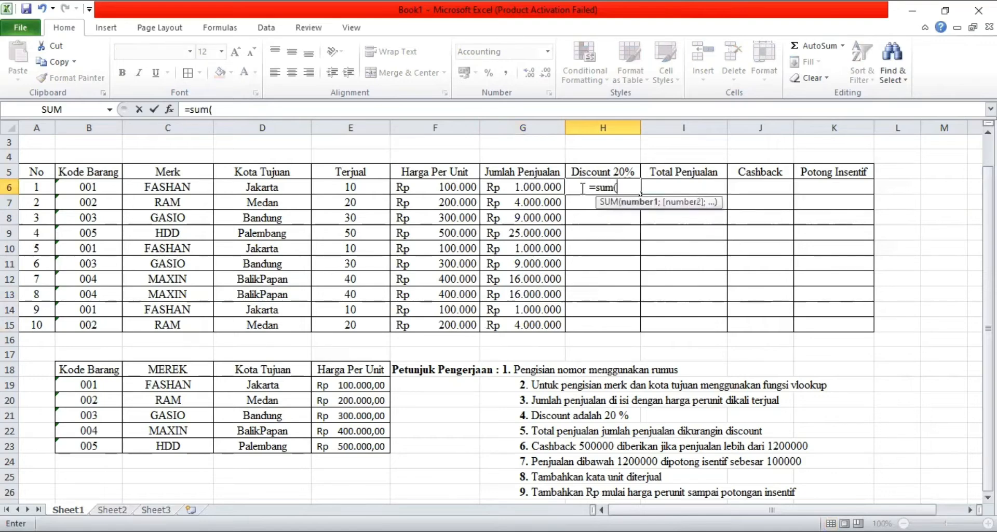
pyautogui.click(529, 187)
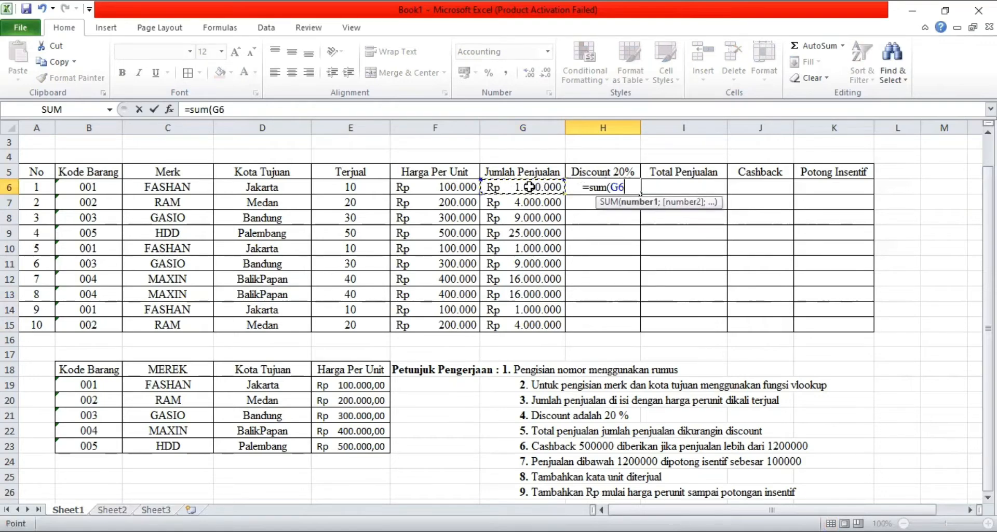
pyautogui.write('*')
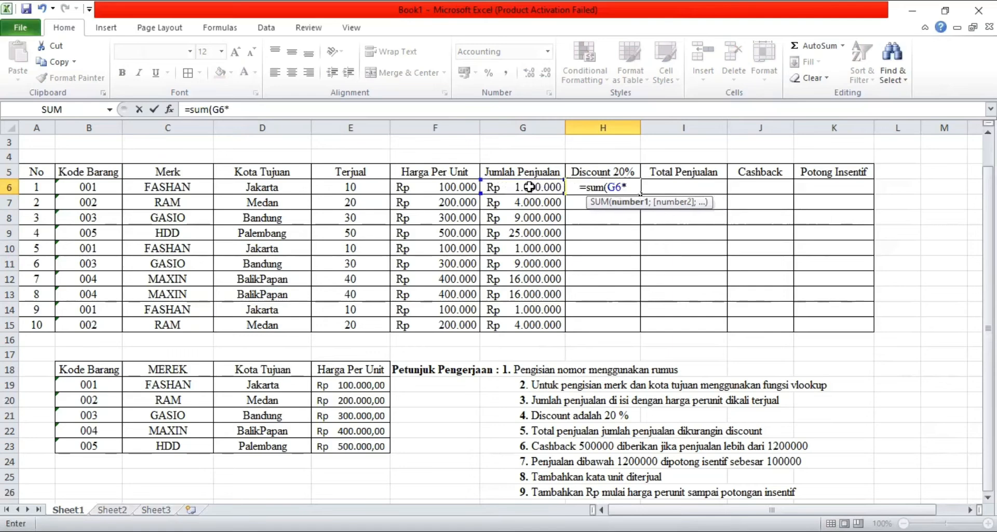
pyautogui.write(')')
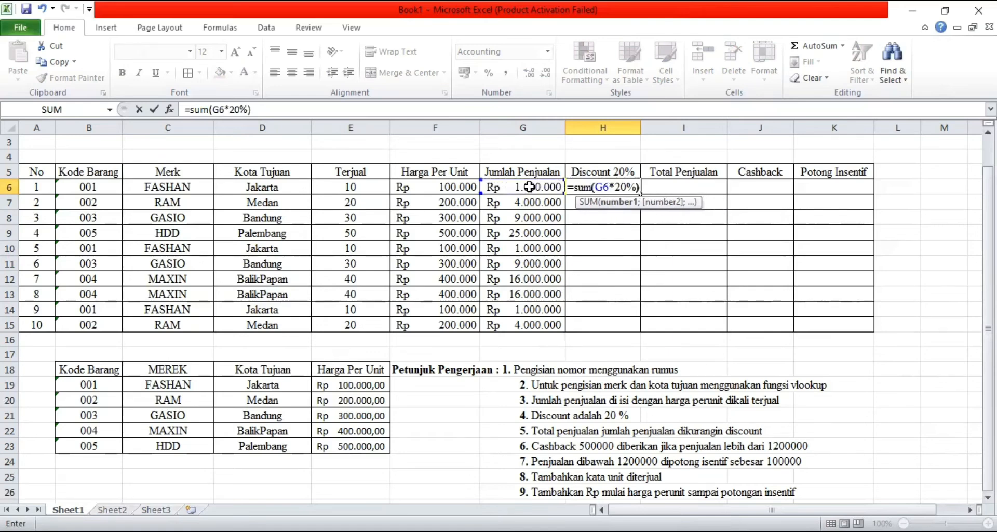
pyautogui.press('Return')
pyautogui.click(636, 188)
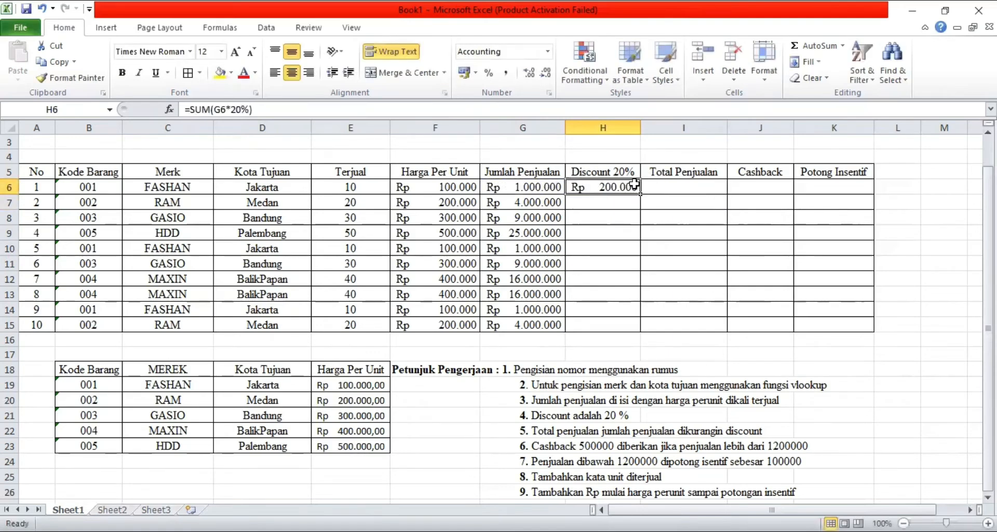
pyautogui.moveTo(638, 190); pyautogui.dragTo(642, 330)
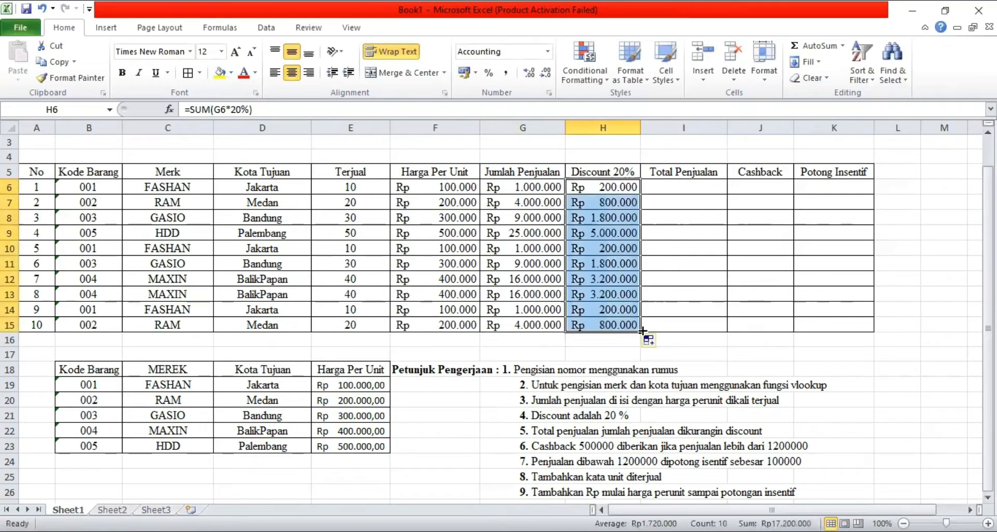
# Calculate Total Penjualan in I6 with =SUM(G6-H6) and fill the formula down to I15.
pyautogui.click(658, 187)
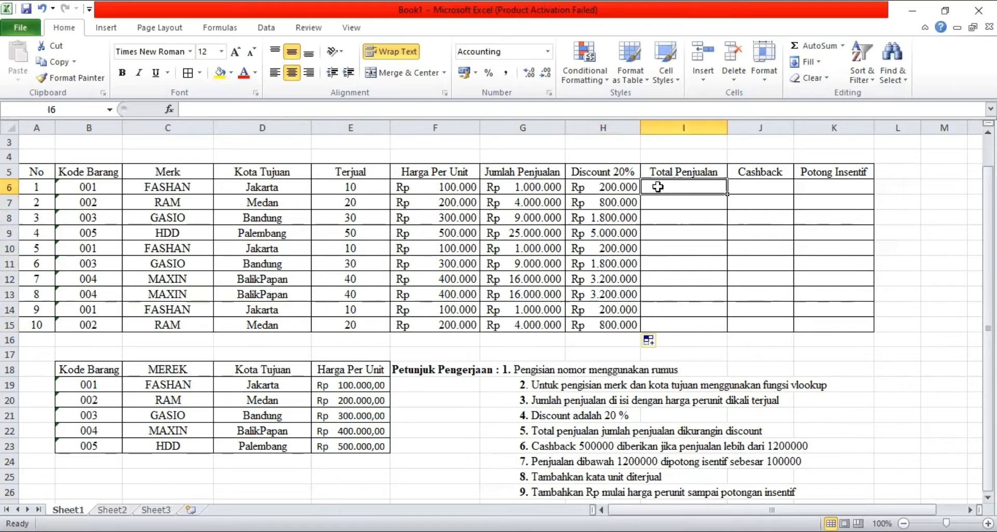
pyautogui.write('=s')
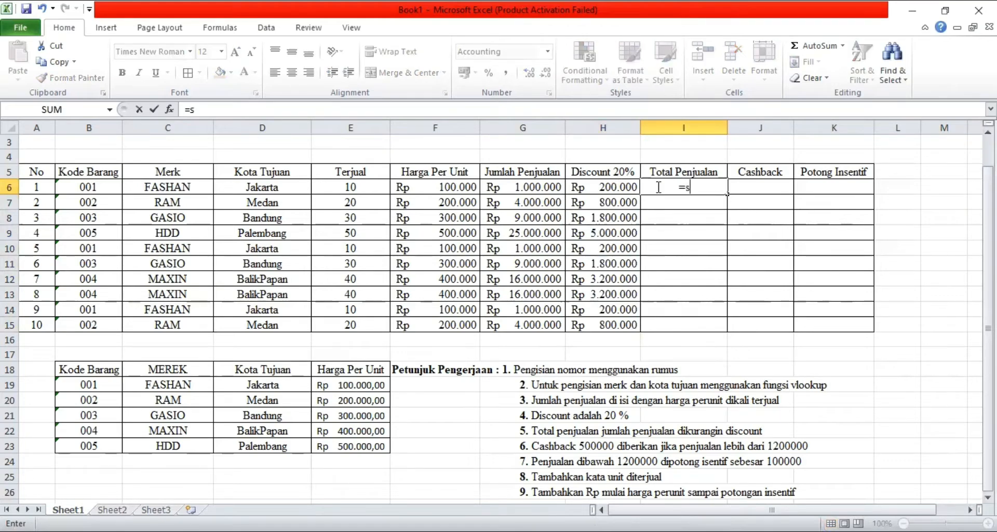
pyautogui.write('um(')
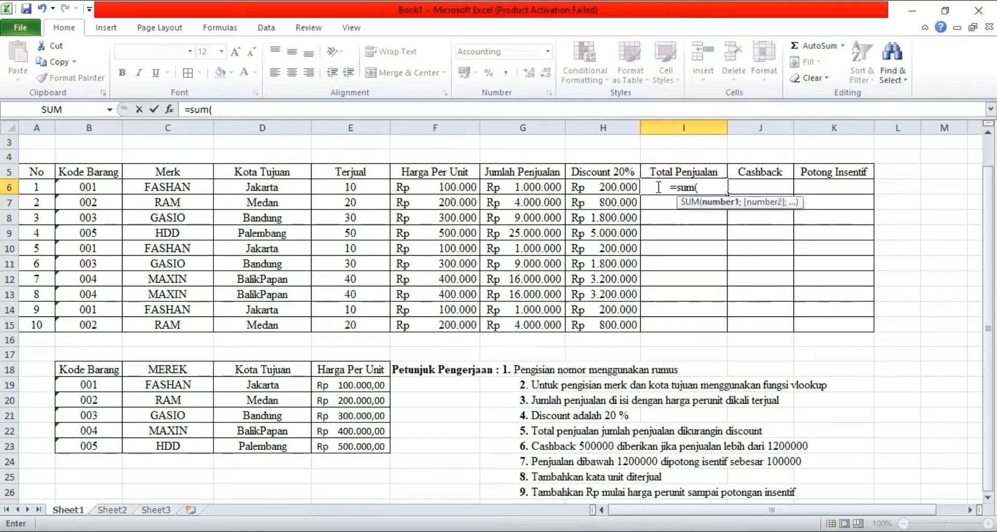
pyautogui.click(531, 188)
pyautogui.write('-')
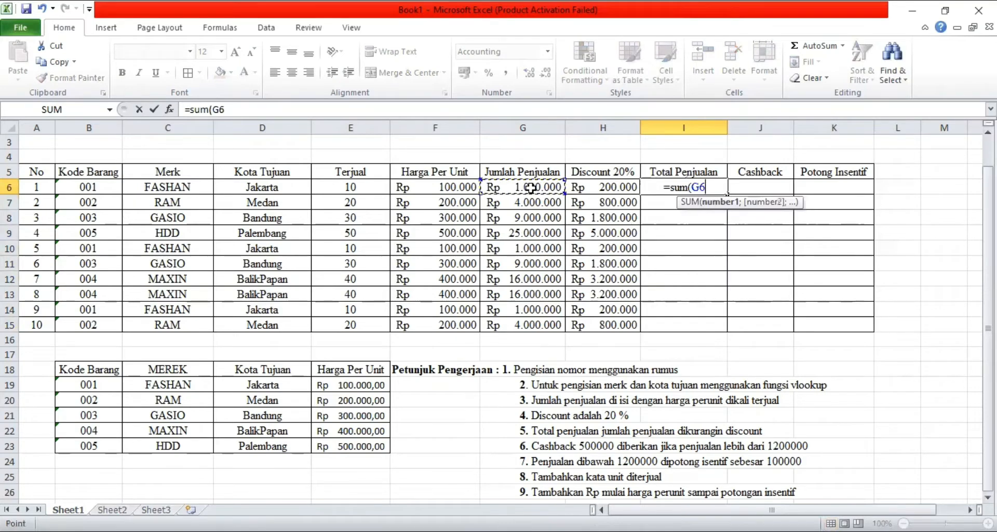
pyautogui.click(584, 183)
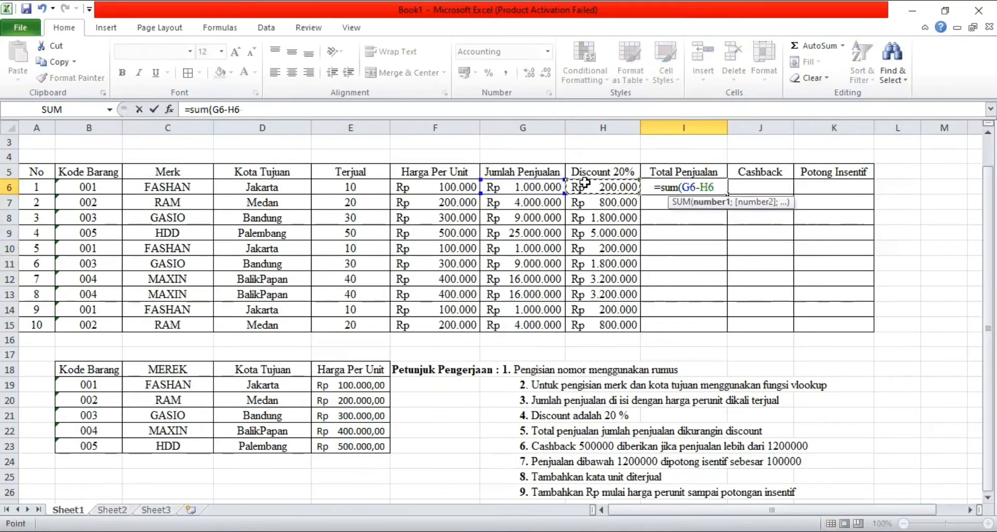
pyautogui.write(')')
pyautogui.press('Return')
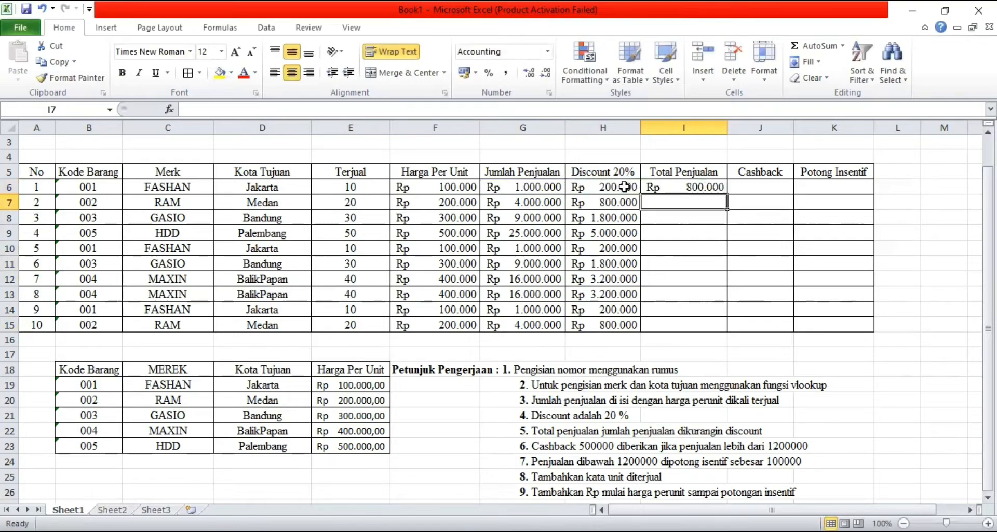
pyautogui.moveTo(719, 186); pyautogui.dragTo(728, 326)
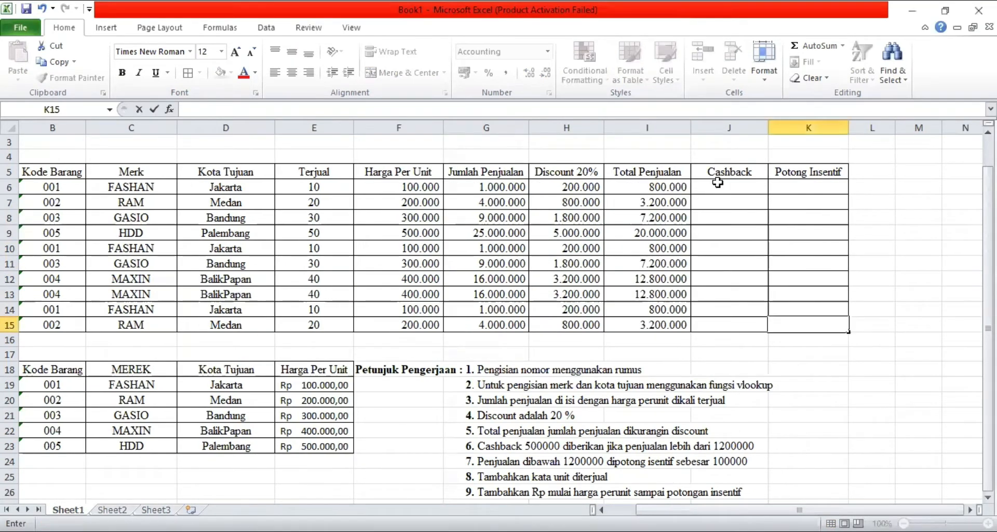
# Calculate Cashback in J6 with =IF(I6>1200000;500000;0) and fill the formula down to J15.
pyautogui.click(717, 183)
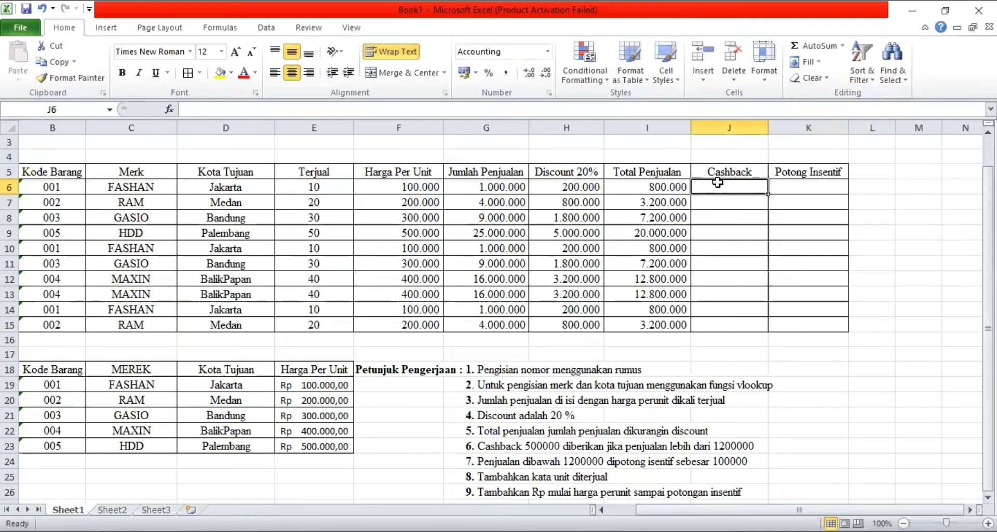
pyautogui.write('=')
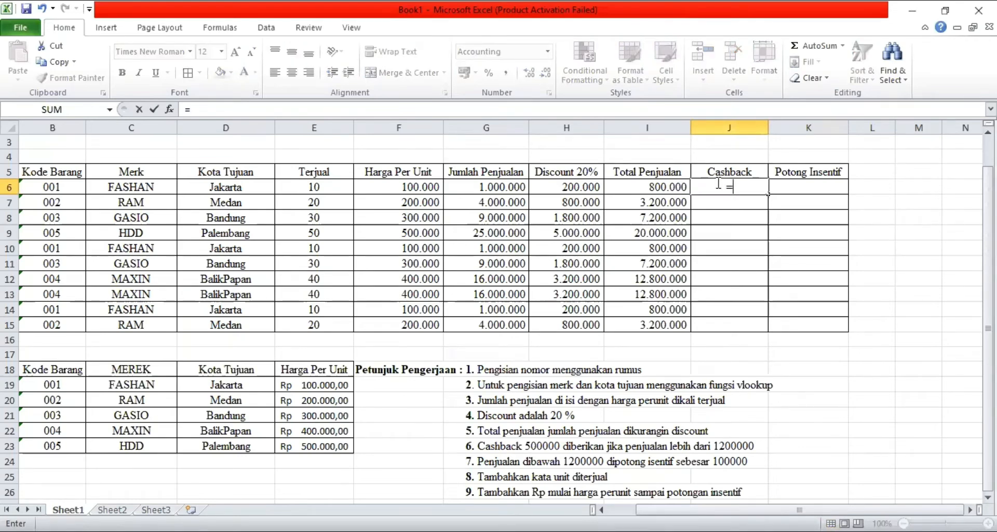
pyautogui.write('if(')
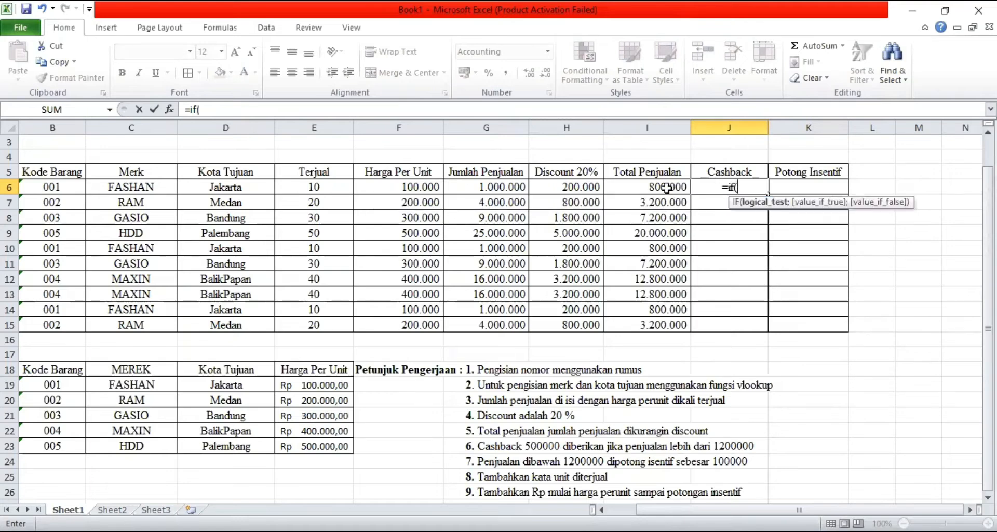
pyautogui.click(625, 190)
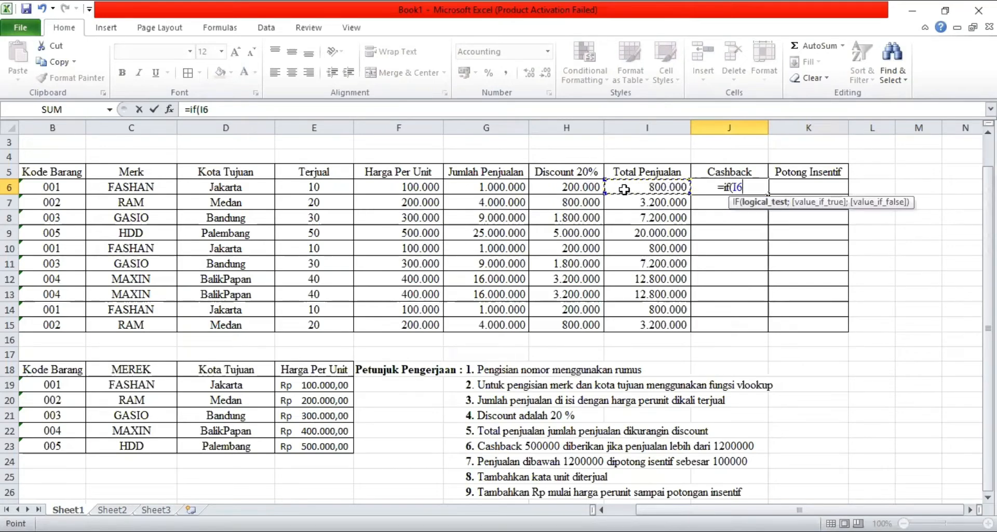
pyautogui.write('>')
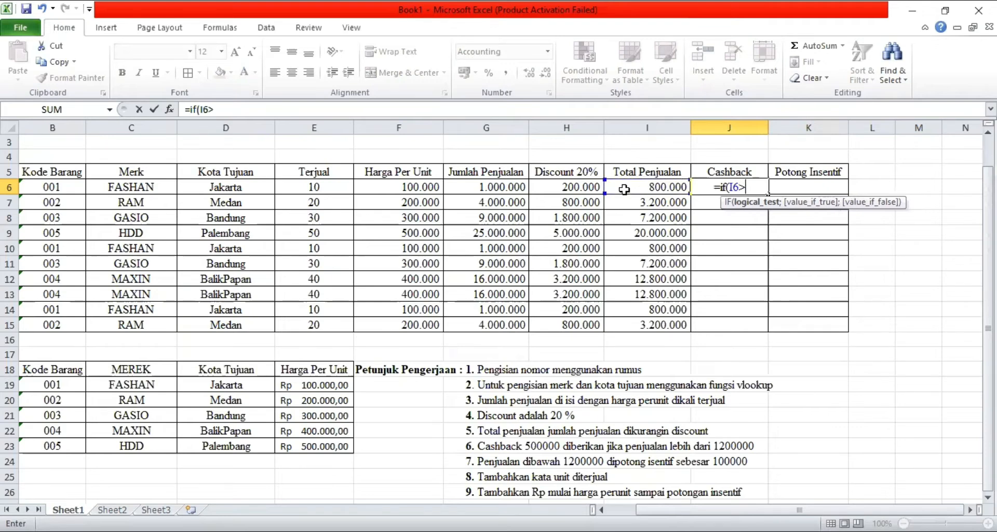
pyautogui.write('1200000;500000')
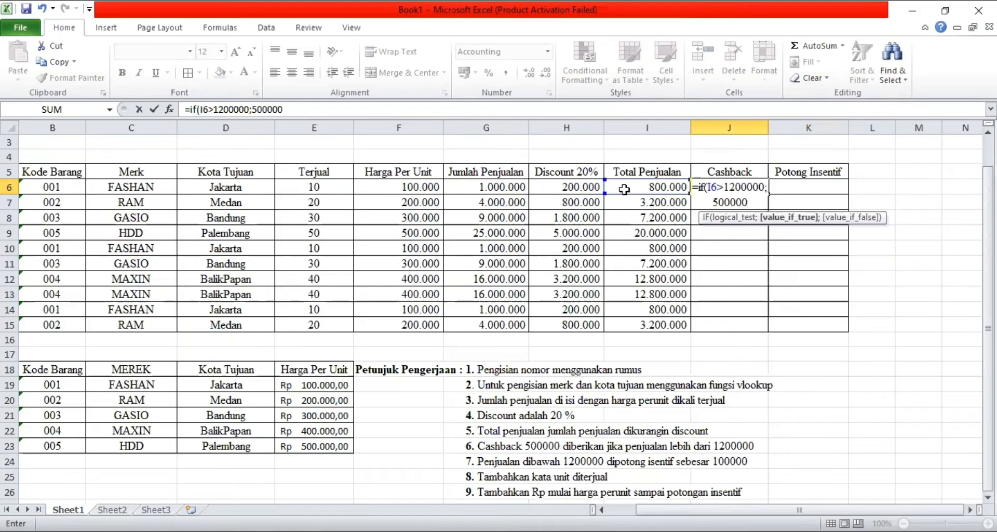
pyautogui.write(';')
pyautogui.write('0)')
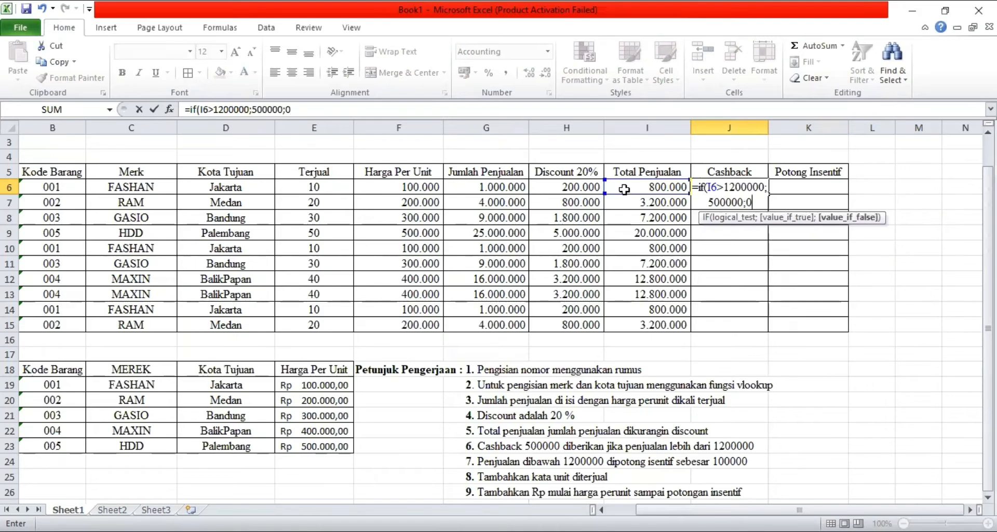
pyautogui.press('Return')
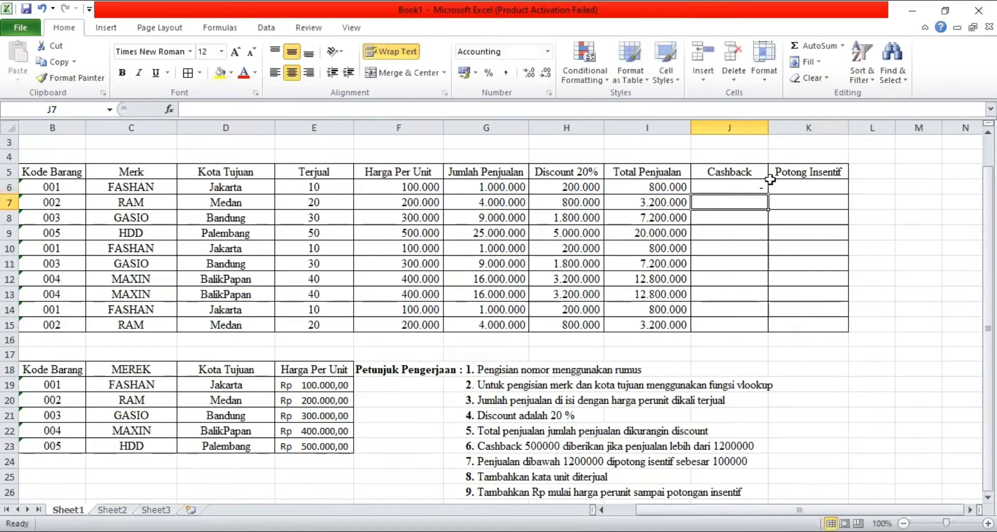
pyautogui.click(762, 188)
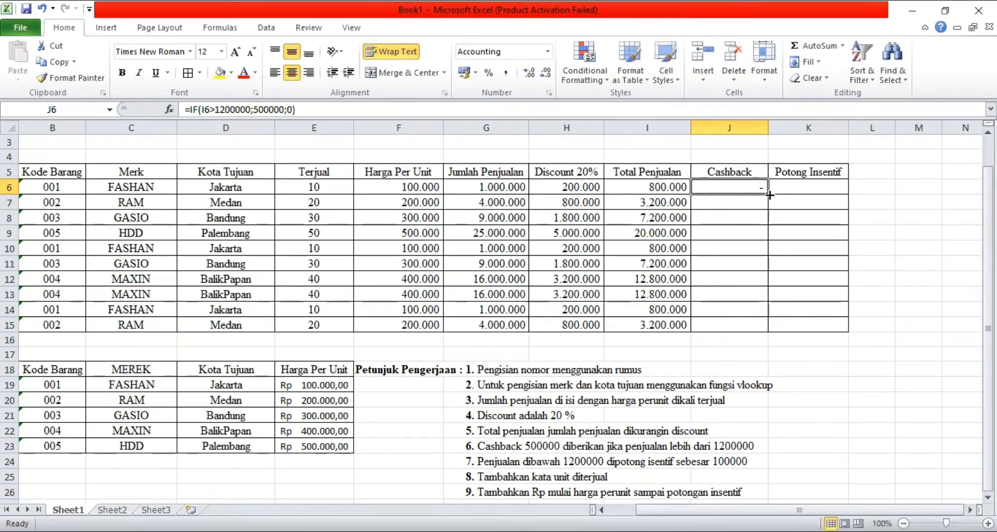
pyautogui.moveTo(767, 192); pyautogui.dragTo(766, 326)
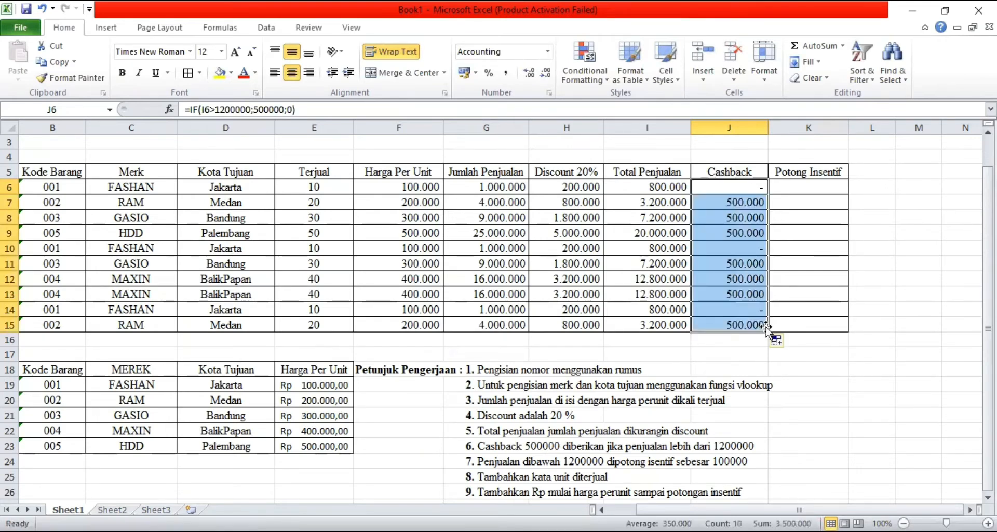
# Calculate Potong Insentif in K6 with =IF(I6<1200000;100000;0) and fill the formula down to K15.
pyautogui.click(781, 188)
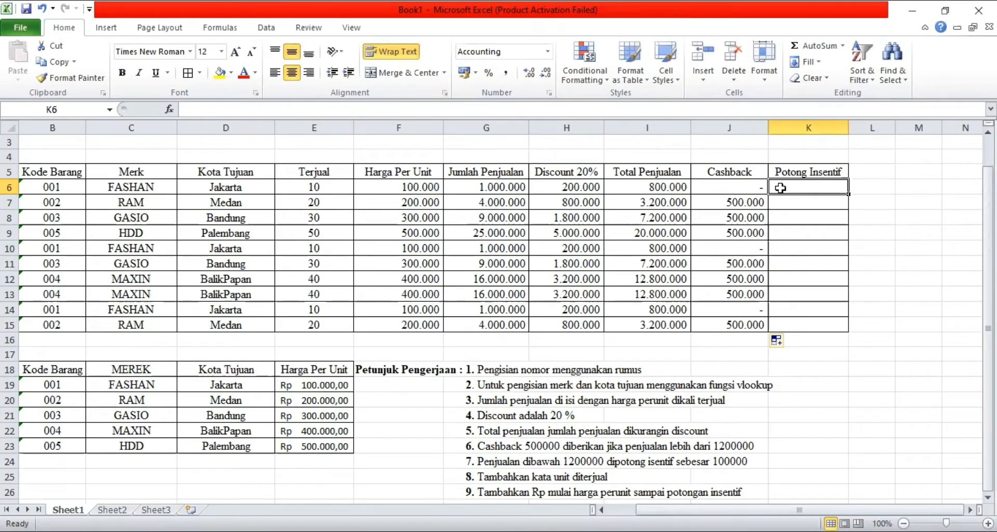
pyautogui.write('=if')
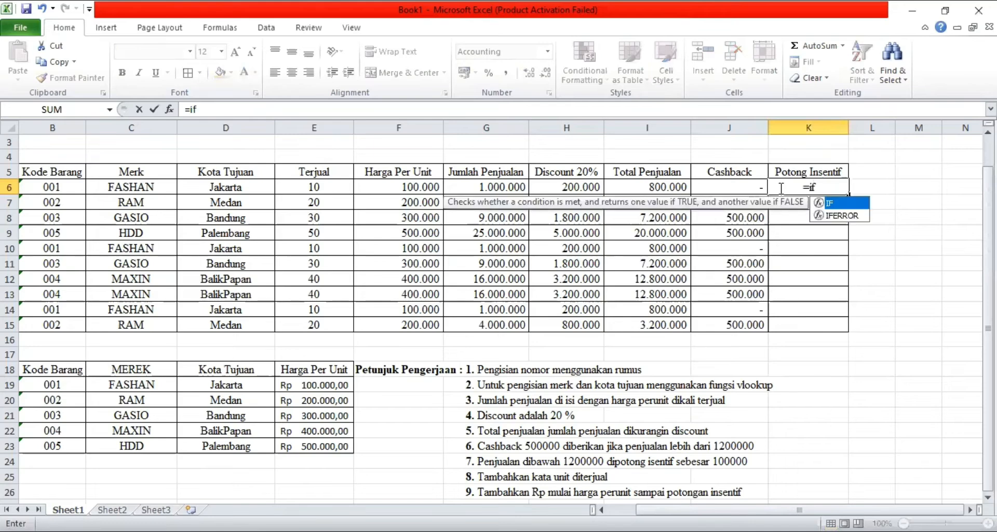
pyautogui.write('(')
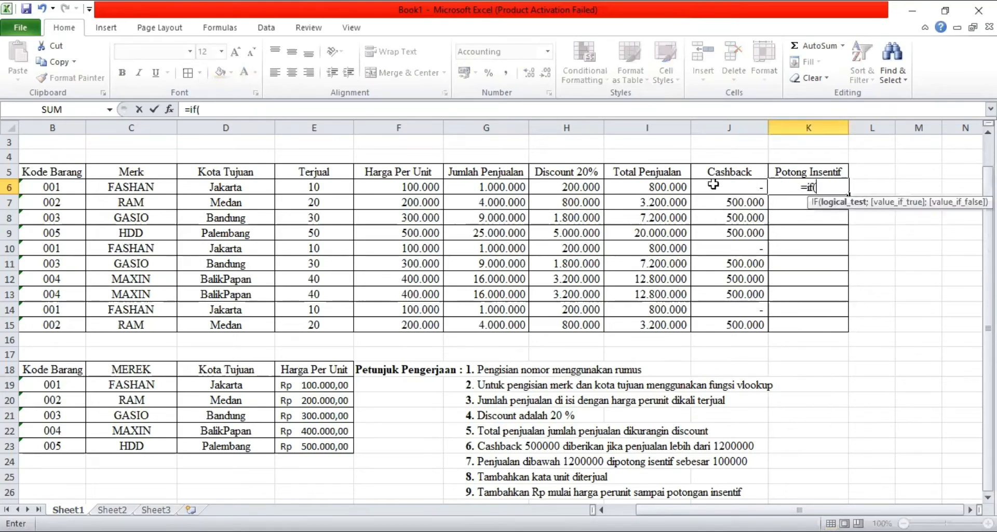
pyautogui.click(656, 184)
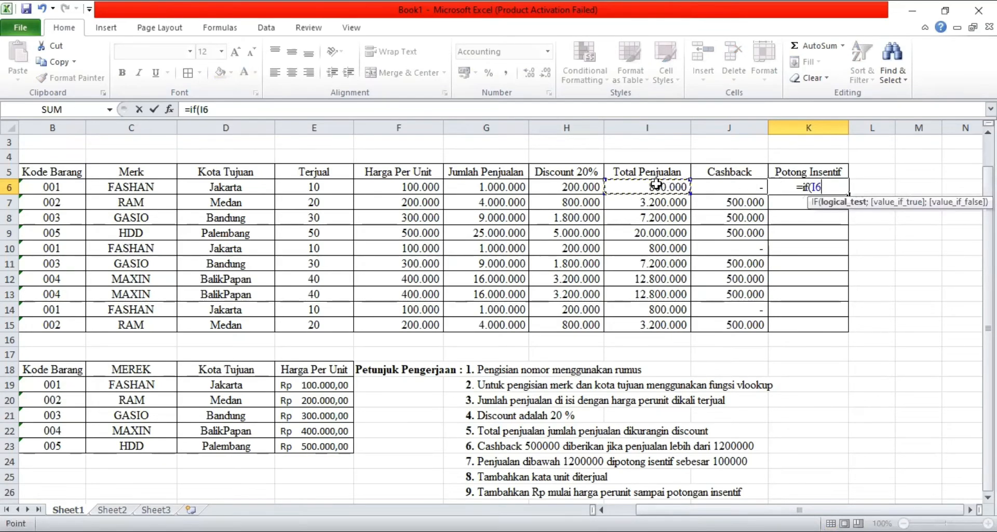
pyautogui.write('<')
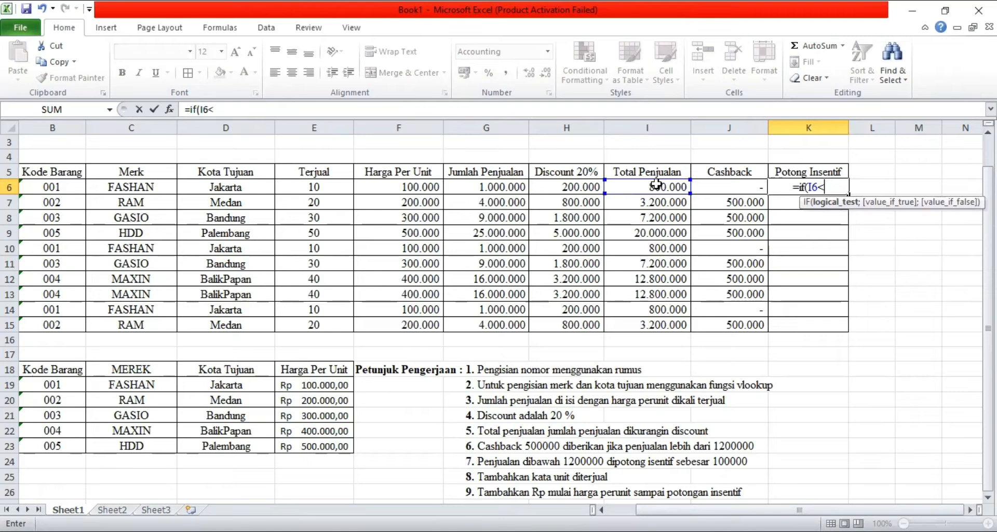
pyautogui.write('1200000;10000')
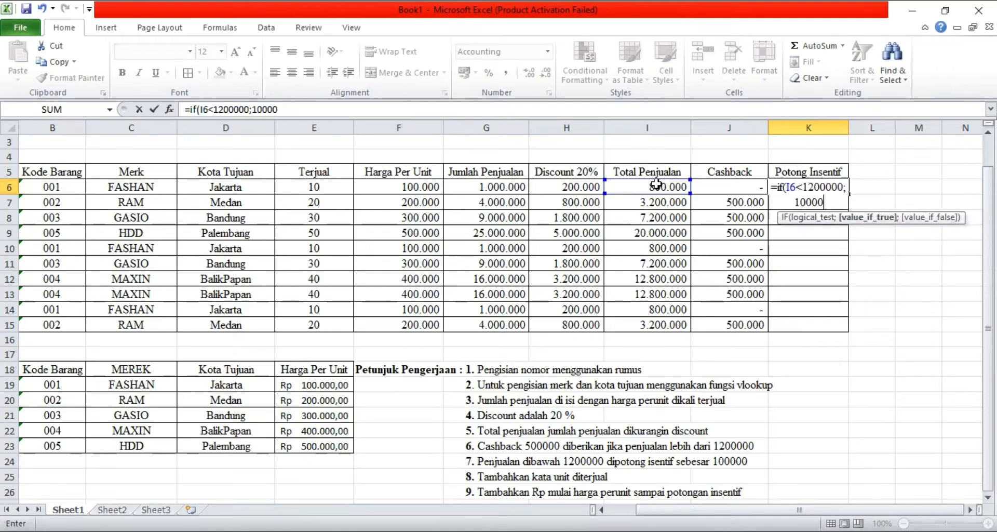
pyautogui.write('0;0')
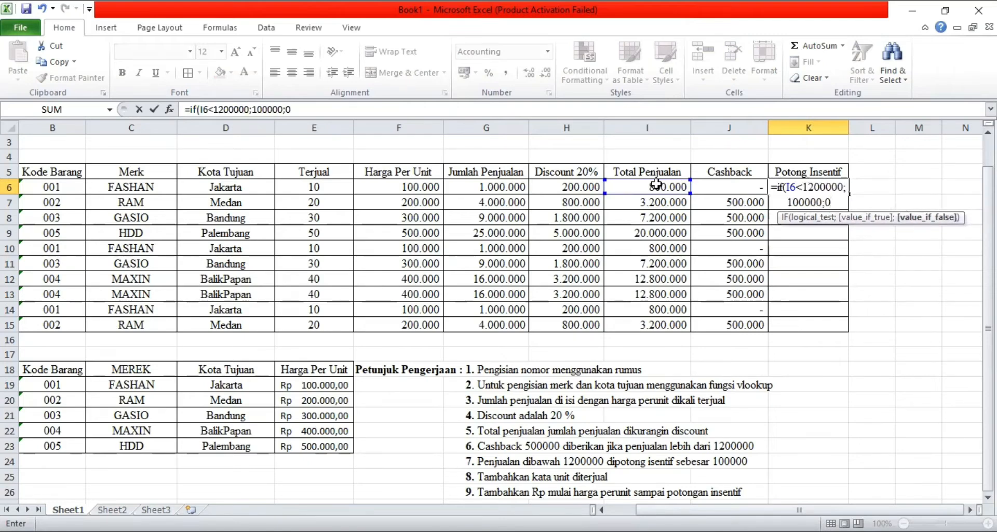
pyautogui.write(')')
pyautogui.press('Return')
pyautogui.click(829, 188)
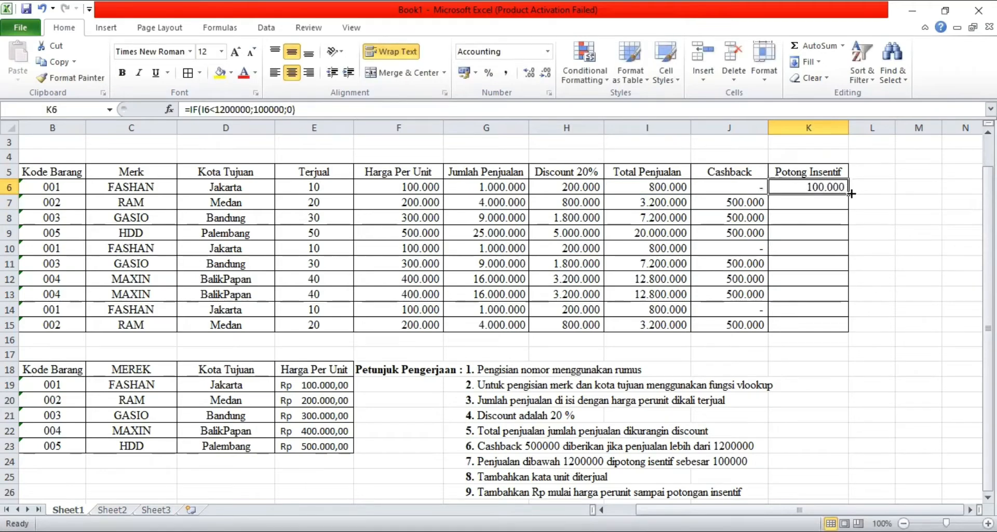
pyautogui.moveTo(850, 193); pyautogui.dragTo(845, 326)
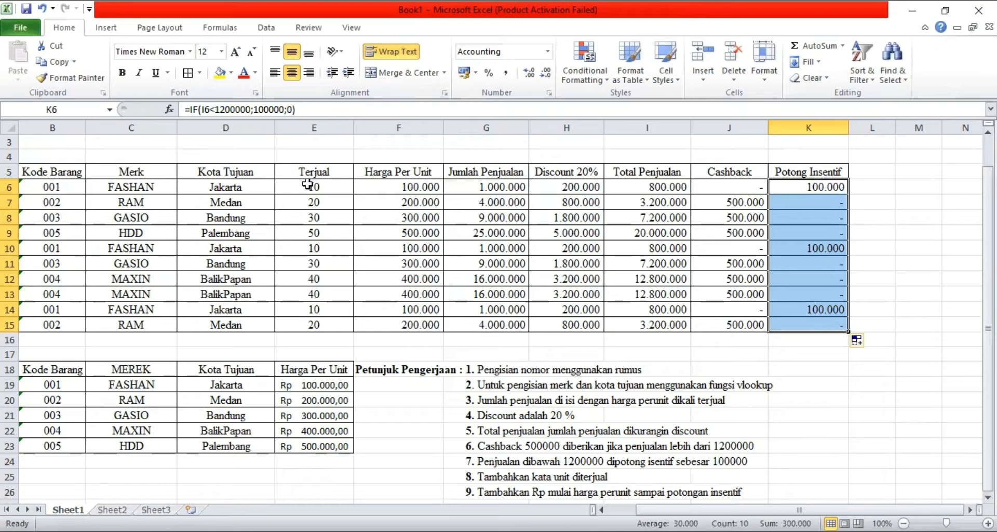
# Apply the custom number format # "Unit" to the Terjual values in E6:E15.
pyautogui.moveTo(308, 185); pyautogui.dragTo(309, 324)
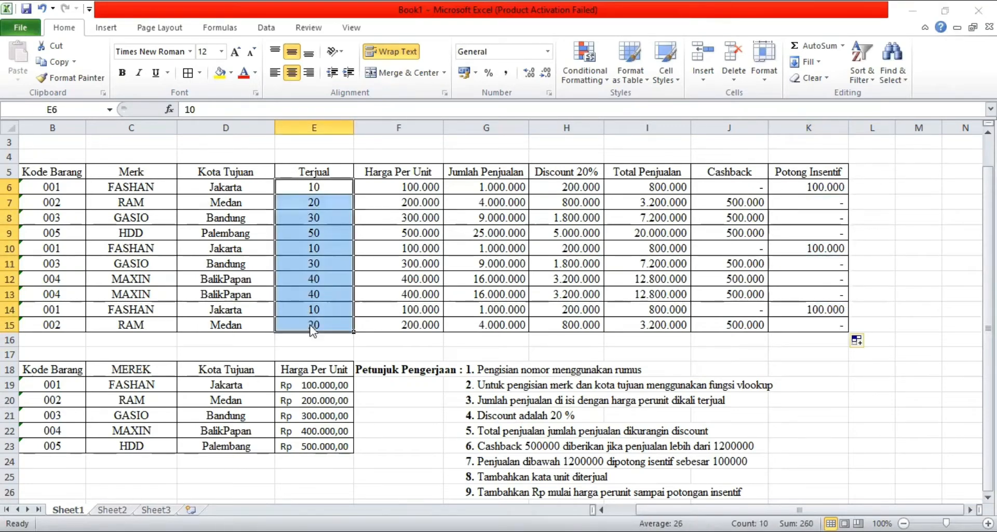
pyautogui.hotkey('ctrl', '1')
pyautogui.click(207, 358)
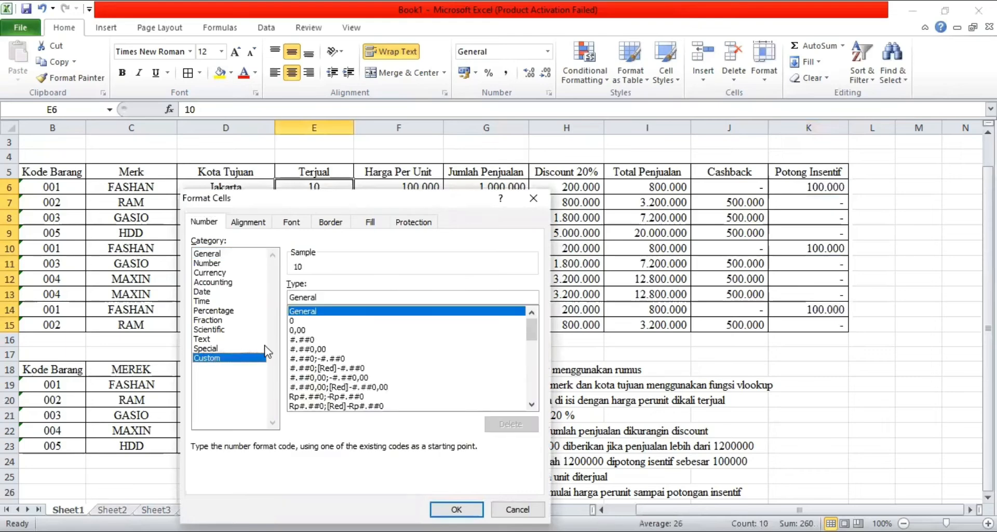
pyautogui.click(332, 297)
pyautogui.press('BackSpace')
pyautogui.press('BackSpace')
pyautogui.press('BackSpace')
pyautogui.press('BackSpace')
pyautogui.press('BackSpace')
pyautogui.press('BackSpace')
pyautogui.press('BackSpace')
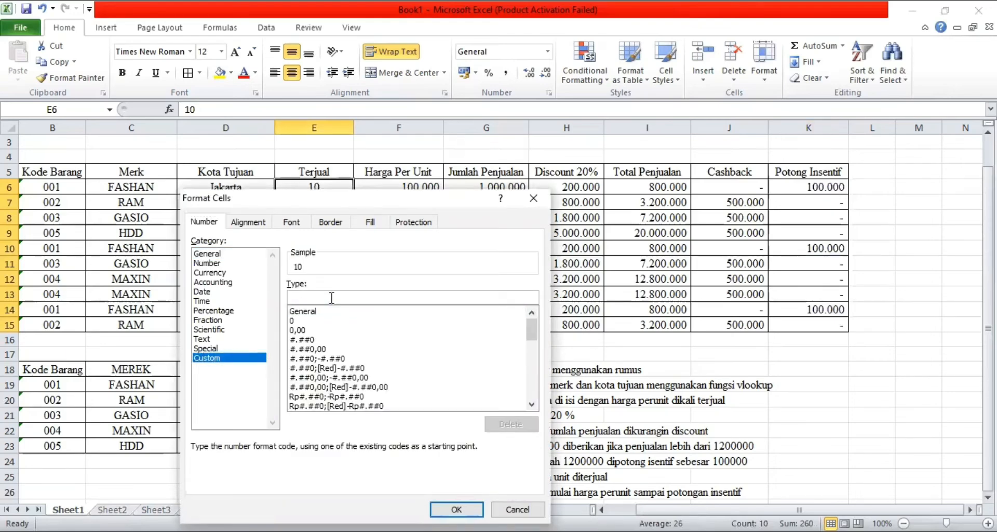
pyautogui.write('3')
pyautogui.press('BackSpace')
pyautogui.write('#')
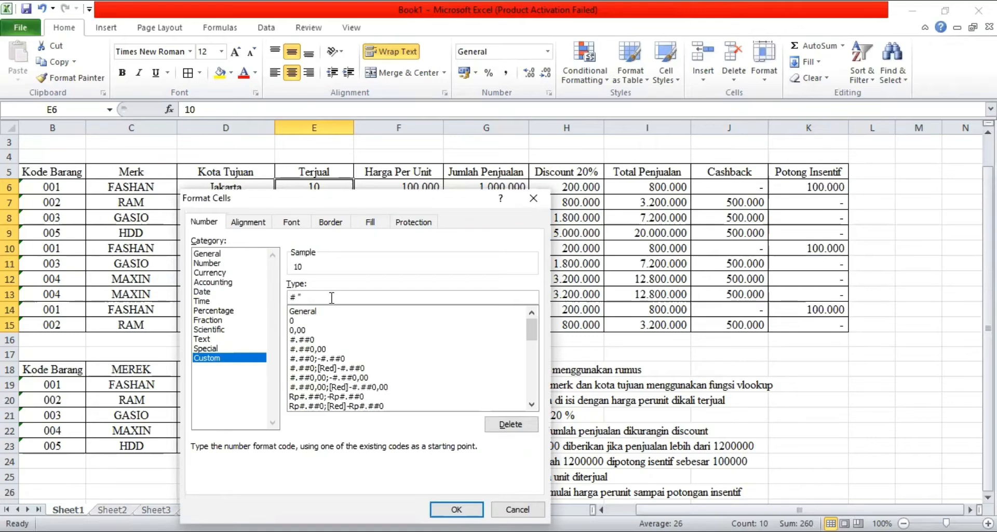
pyautogui.write(' "Unit"')
pyautogui.press('Return')
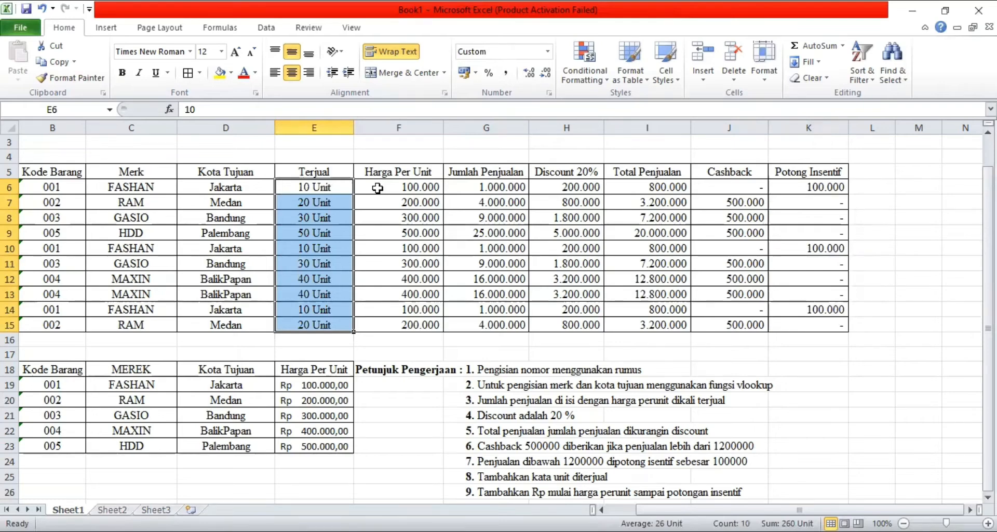
# Set the Accounting currency symbol to Rp for F6:K15, from Harga Per Unit through Potong Insentif.
pyautogui.moveTo(378, 188); pyautogui.dragTo(797, 326)
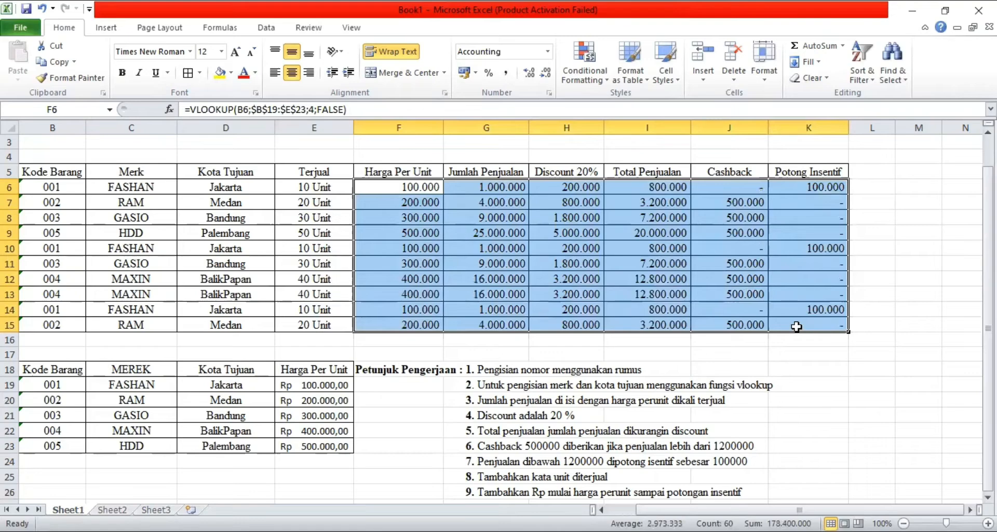
pyautogui.hotkey('ctrl', '1')
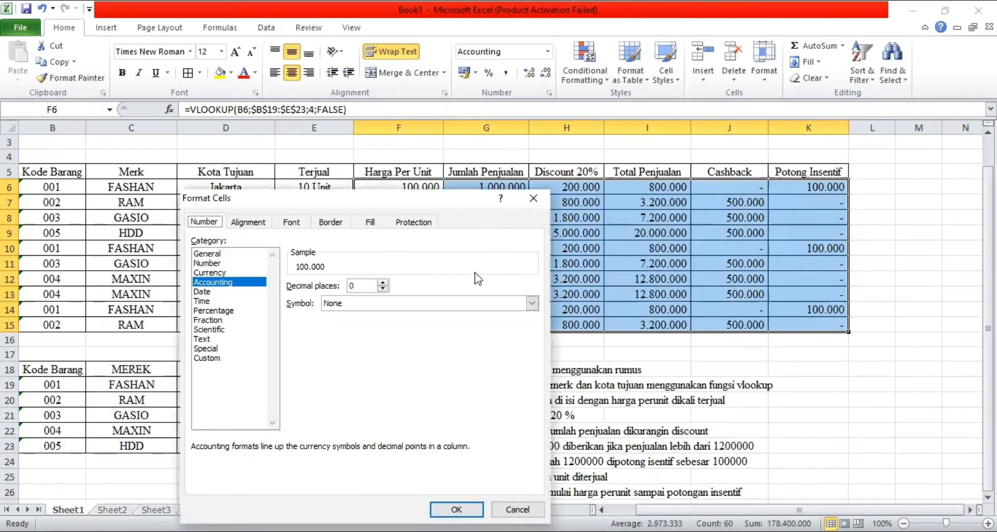
pyautogui.click(532, 306)
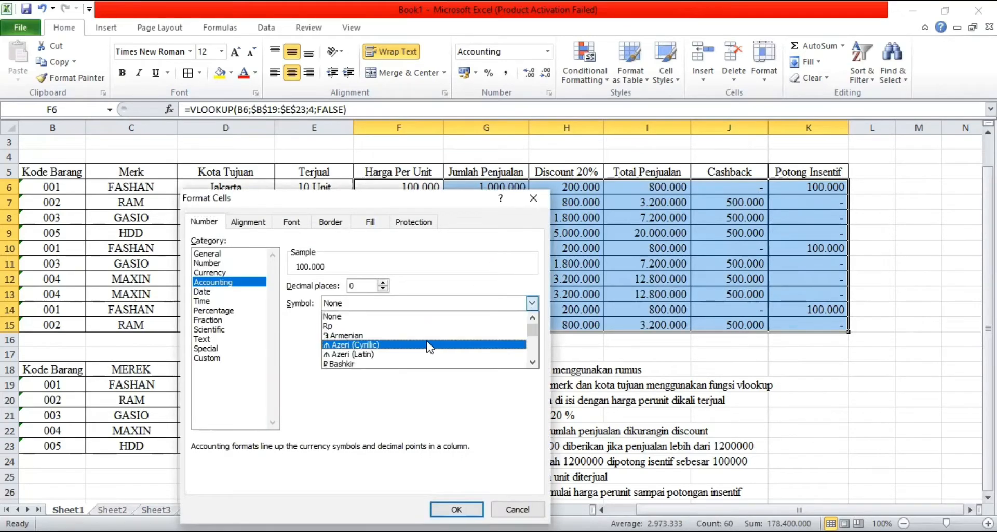
pyautogui.click(404, 326)
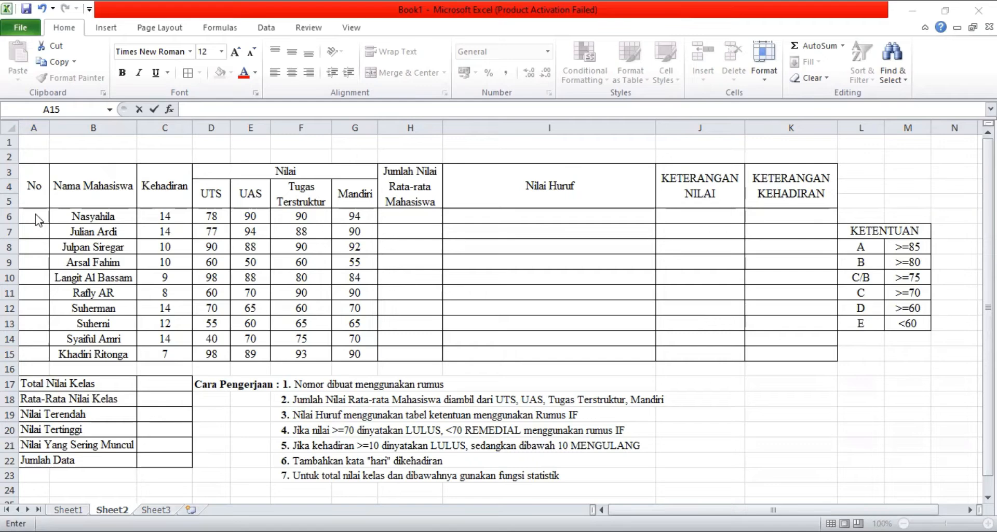
# Number the students 1 to 10 in A6:A15 by entering 1 and 2 and filling the series down.
pyautogui.click(36, 214)
pyautogui.click(36, 213)
pyautogui.write('1')
pyautogui.press('Return')
pyautogui.write('2')
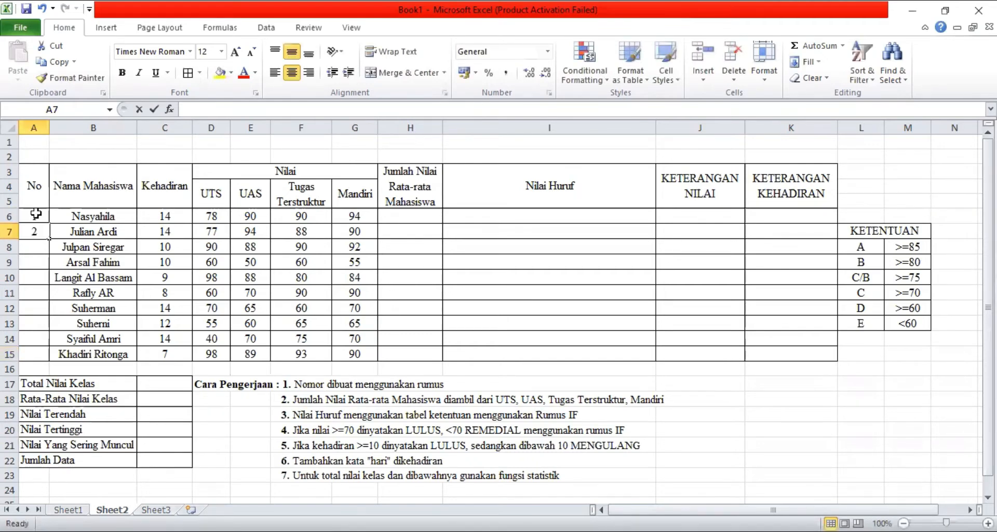
pyautogui.press('Return')
pyautogui.moveTo(36, 216); pyautogui.dragTo(45, 357)
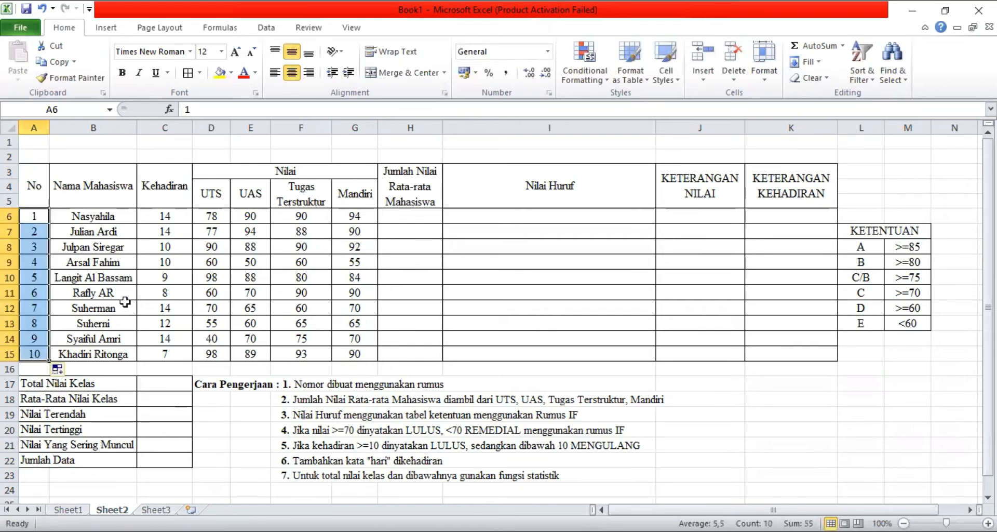
# Widen column H and calculate the first student's average score in H6 with =AVERAGE(D6;E6;F6;G6).
pyautogui.click(415, 217)
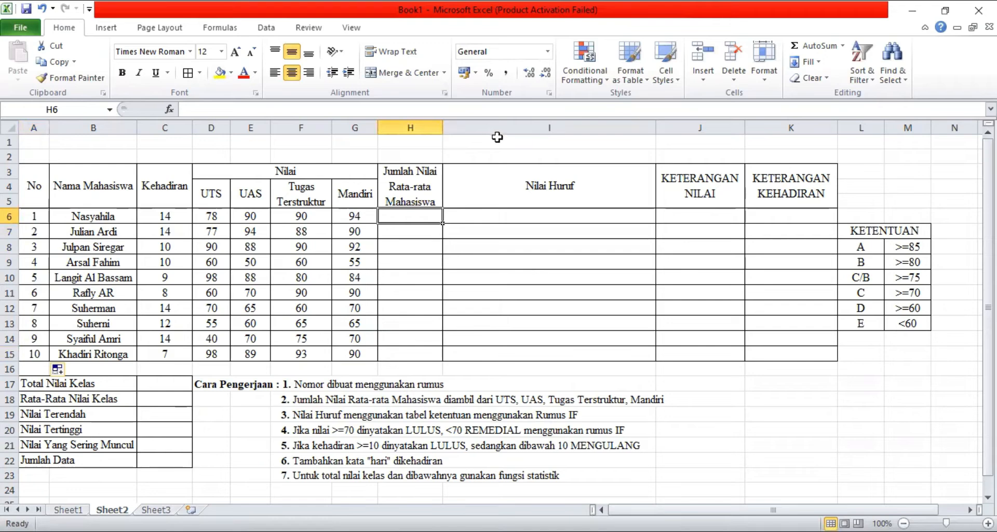
pyautogui.moveTo(442, 129); pyautogui.dragTo(539, 129)
pyautogui.write('=a')
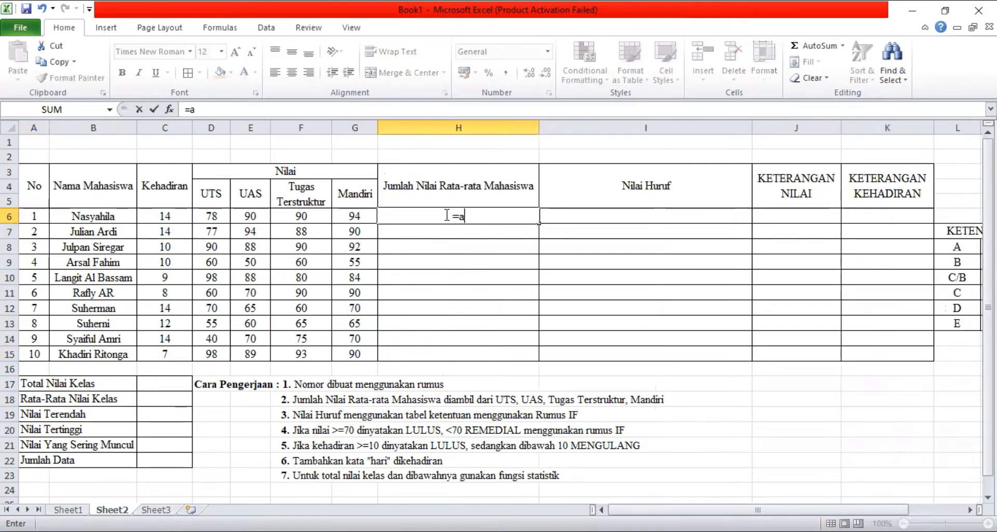
pyautogui.write('verage')
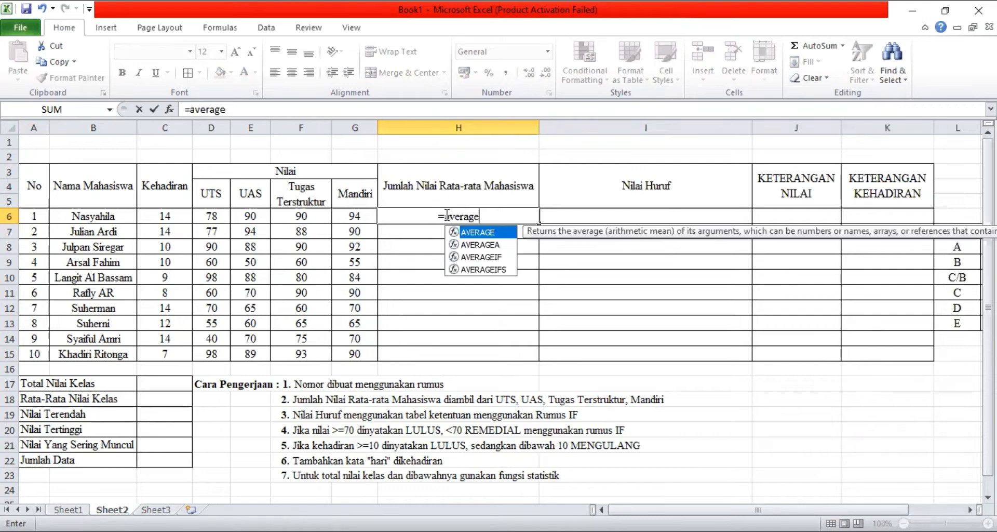
pyautogui.write('(')
pyautogui.click(211, 215)
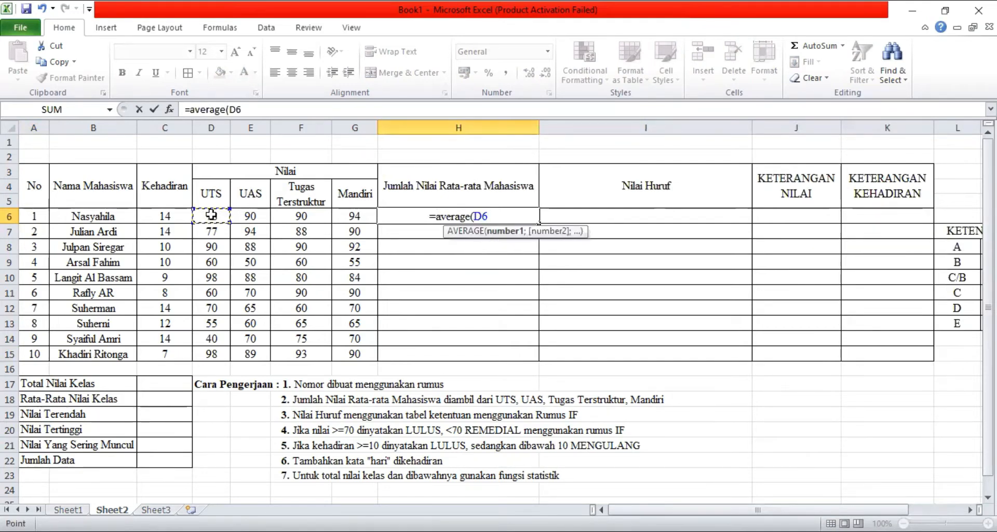
pyautogui.write(';')
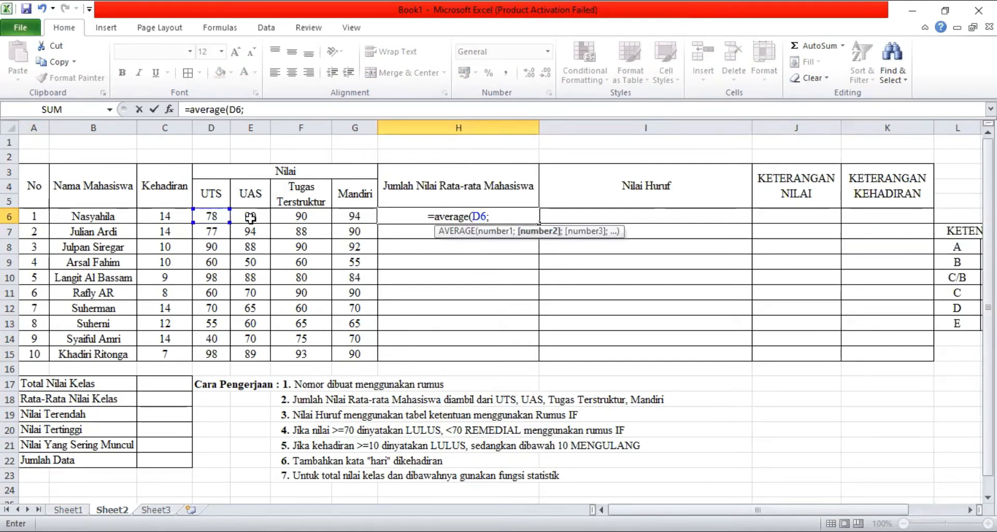
pyautogui.click(250, 217)
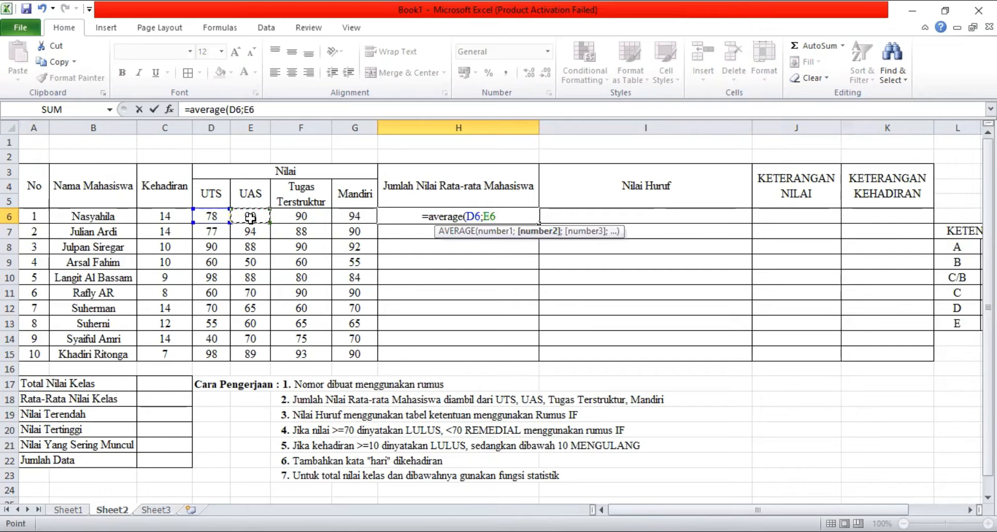
pyautogui.write(';')
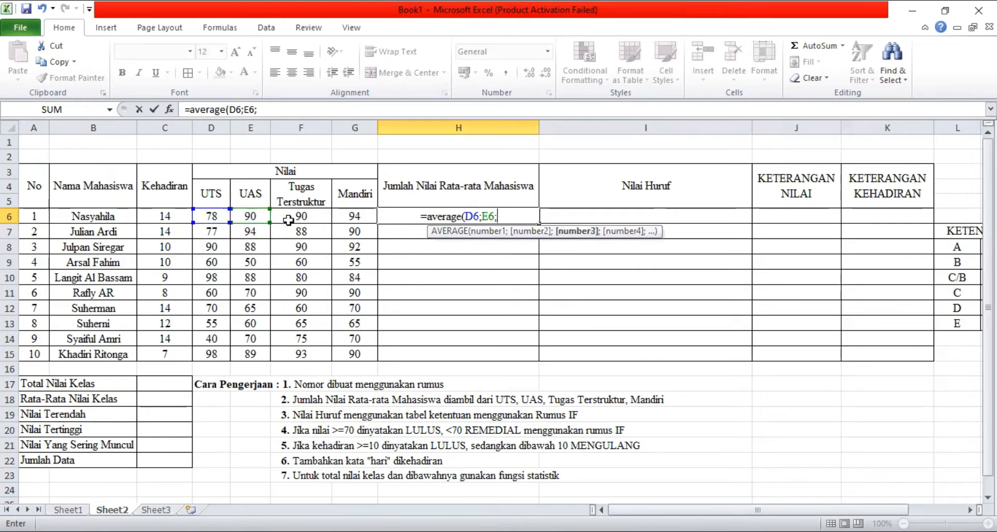
pyautogui.click(289, 220)
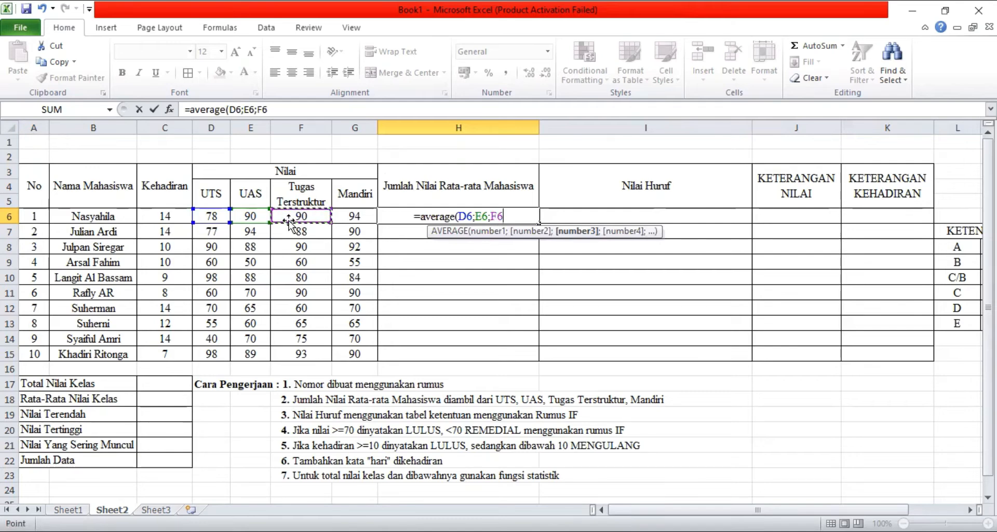
pyautogui.write(';')
pyautogui.click(355, 214)
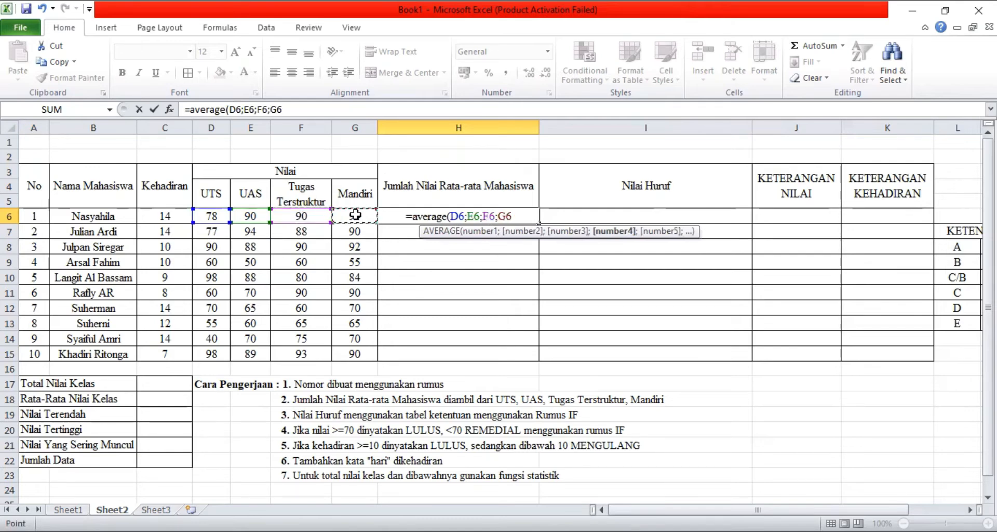
pyautogui.write(')')
pyautogui.press('Return')
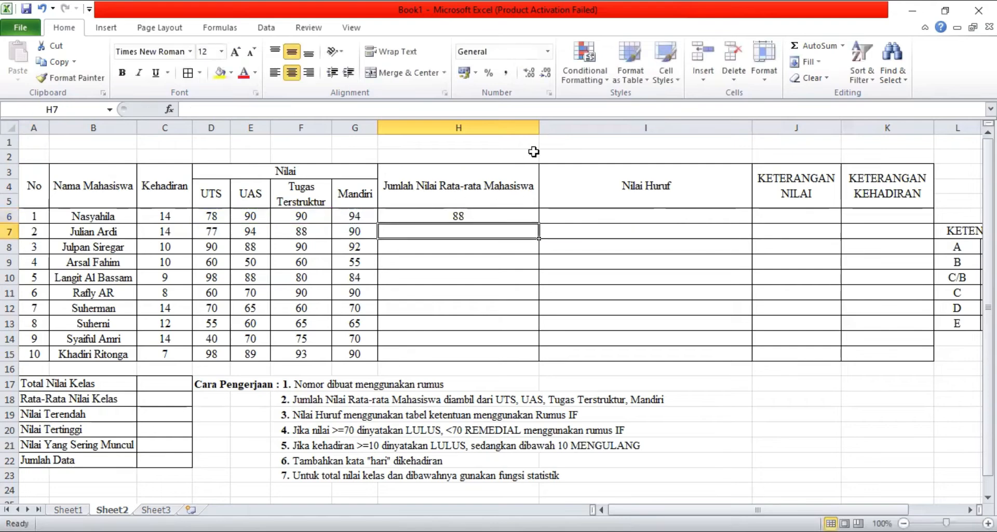
# Fill the average formula in H6 down to H15 and narrow column H so its header wraps onto three lines.
pyautogui.click(535, 216)
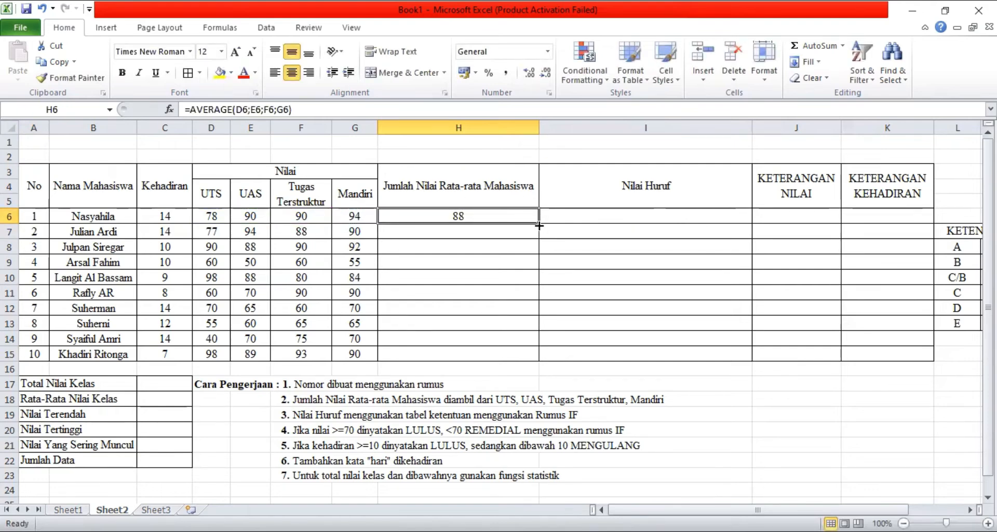
pyautogui.moveTo(540, 223); pyautogui.dragTo(540, 362)
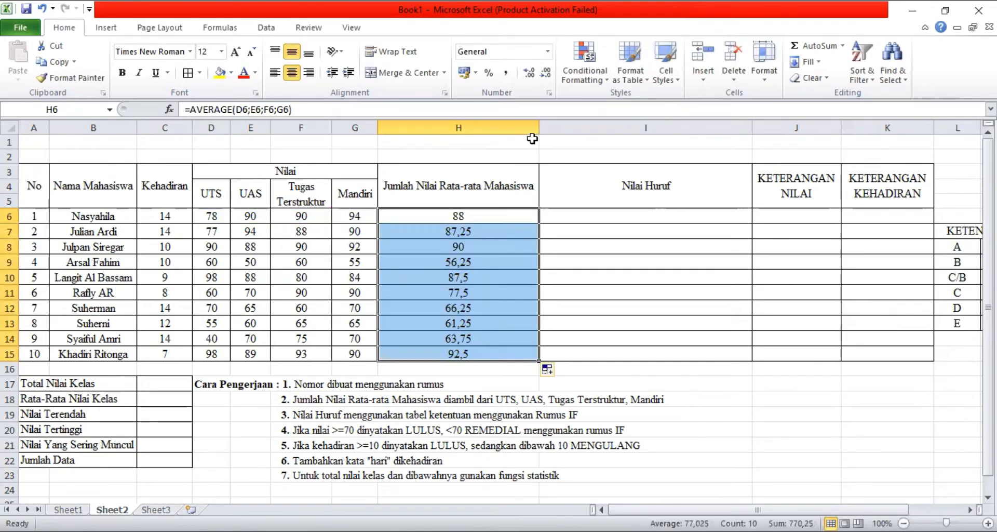
pyautogui.moveTo(536, 128); pyautogui.dragTo(438, 128)
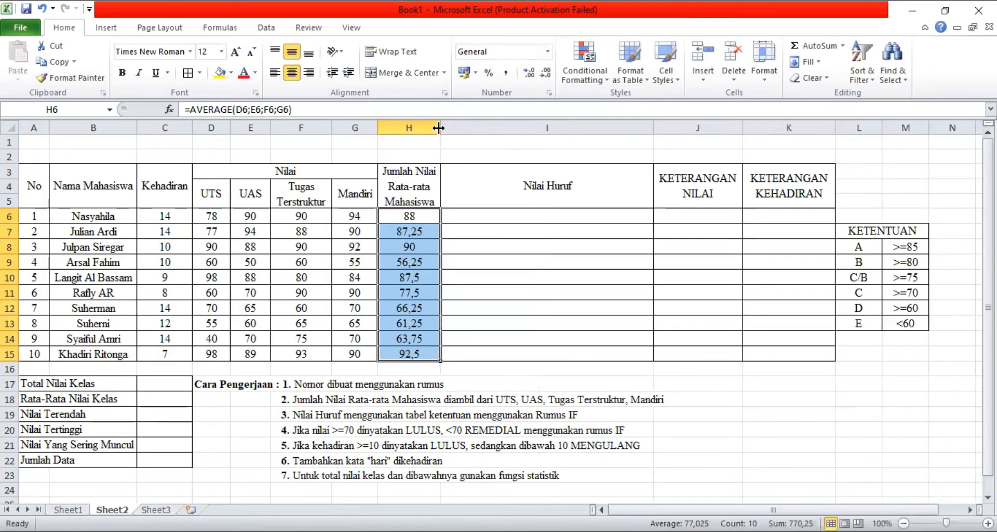
# Begin the Nilai Huruf formula in I6 with the grade A condition =IF(H6>=85;"A";.
pyautogui.click(538, 218)
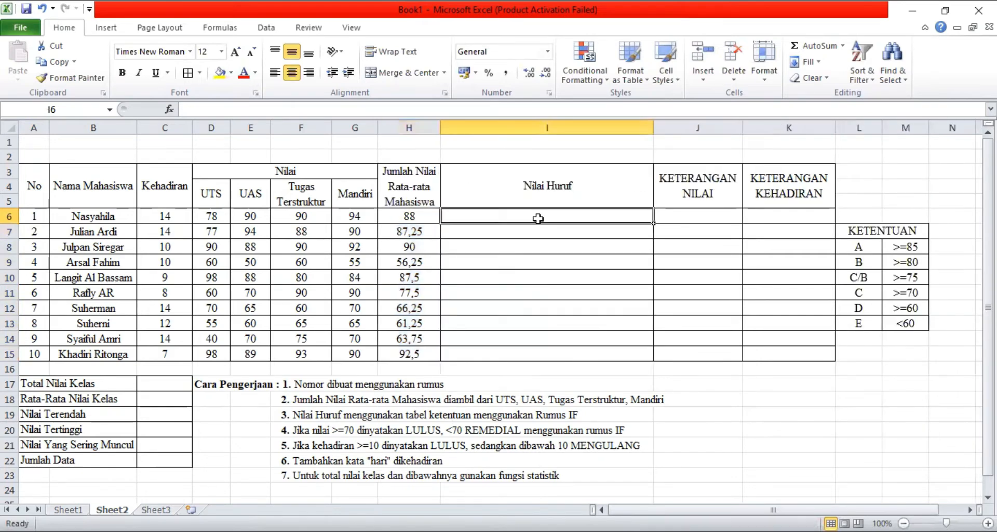
pyautogui.write('=i')
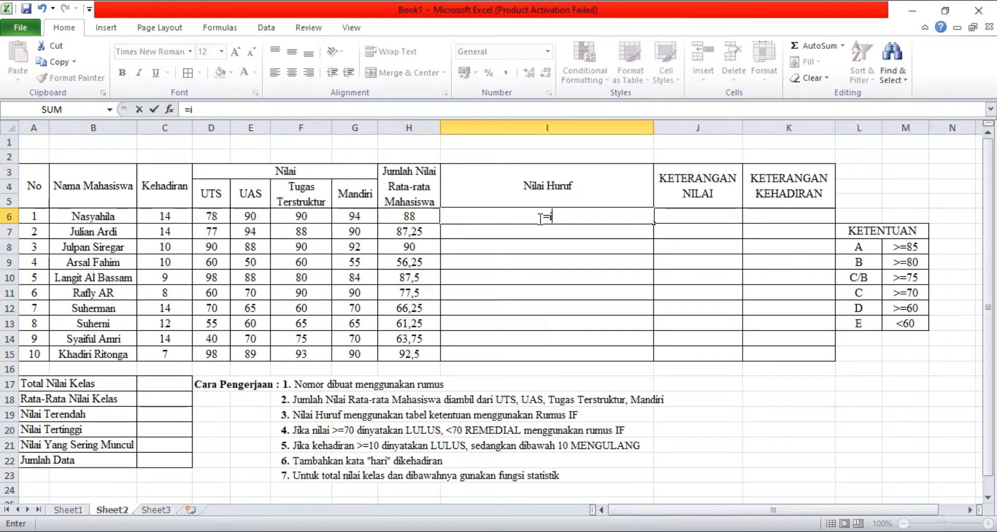
pyautogui.write('f')
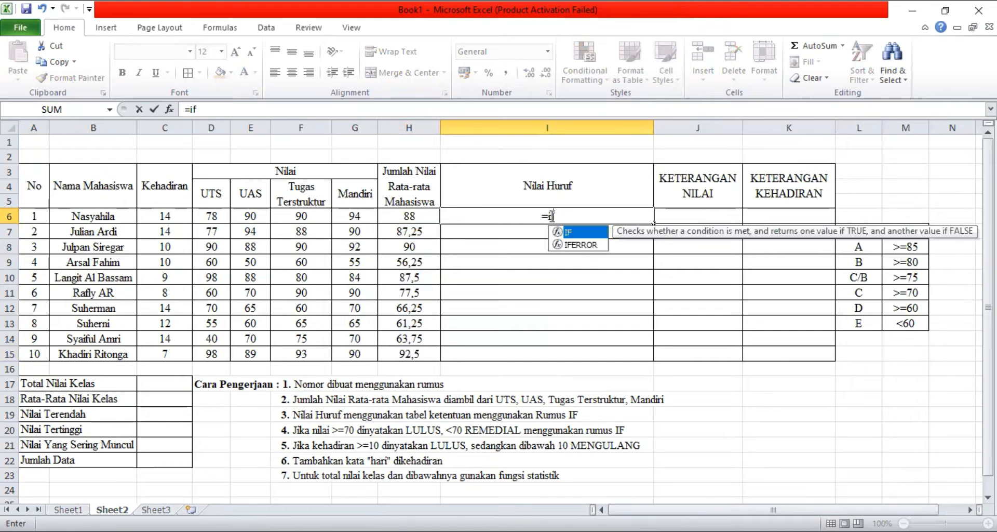
pyautogui.write('(')
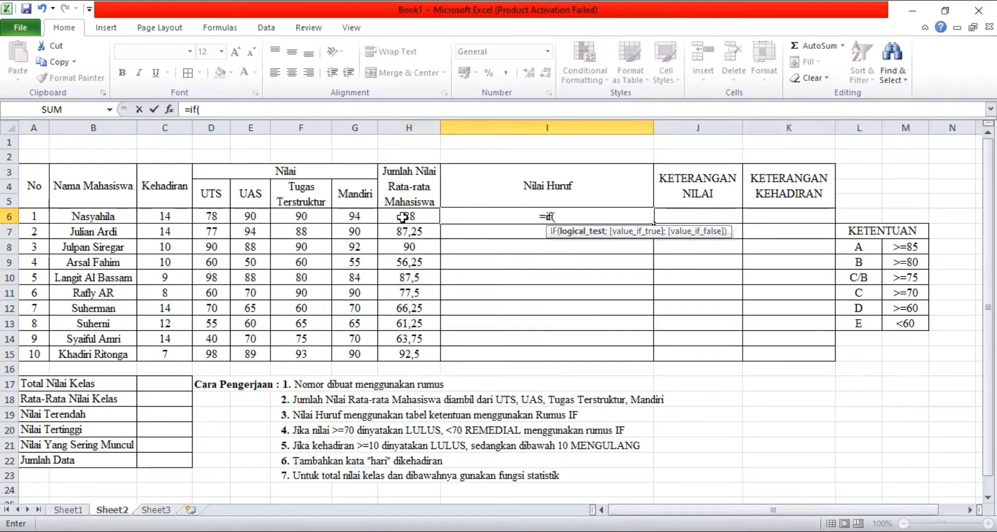
pyautogui.click(403, 217)
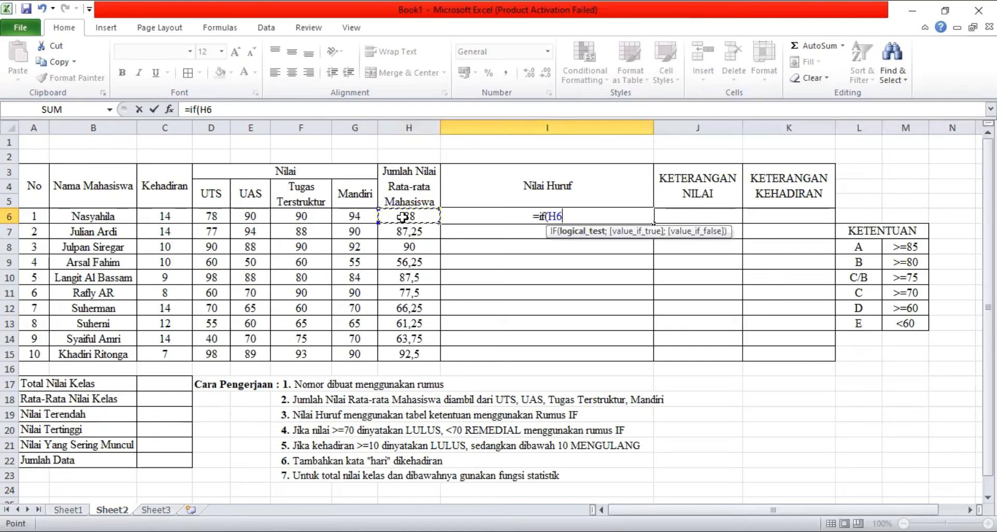
pyautogui.write('>')
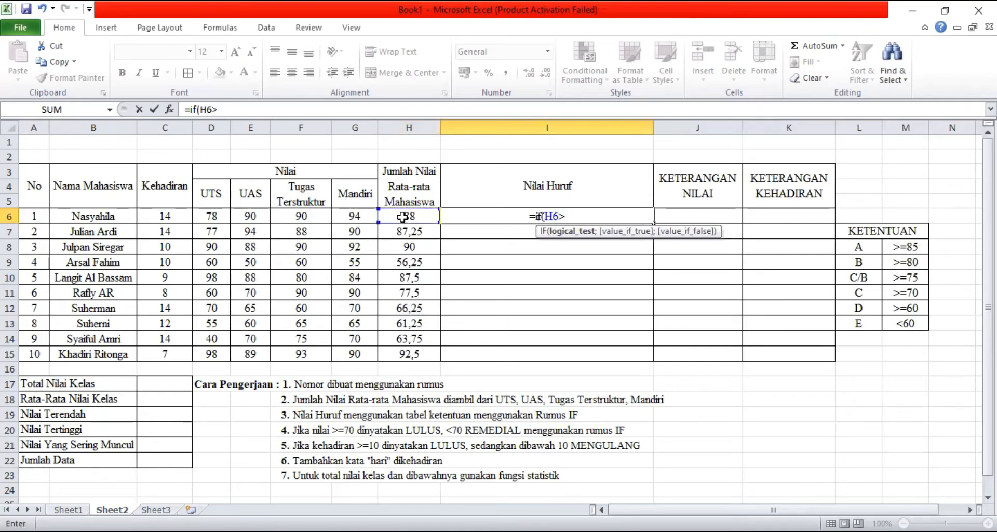
pyautogui.write('=8')
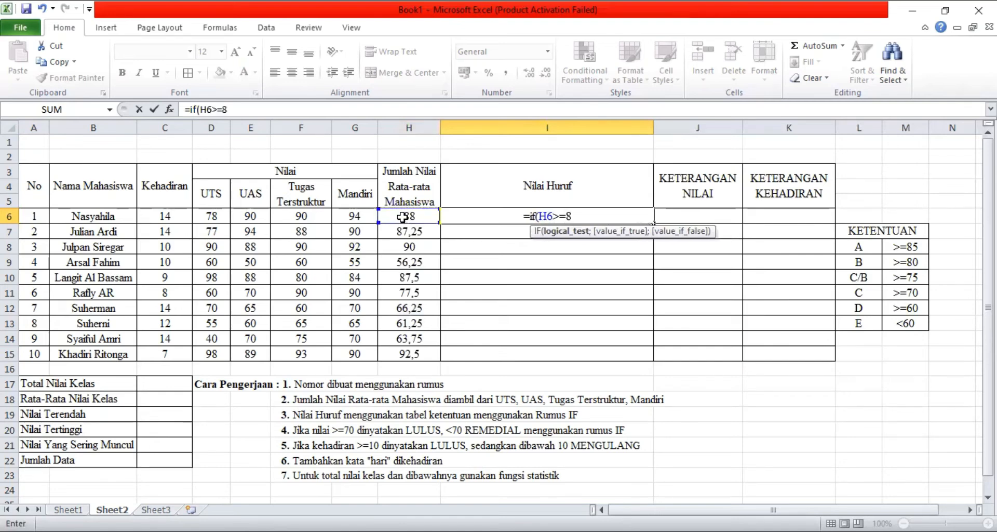
pyautogui.write('5;')
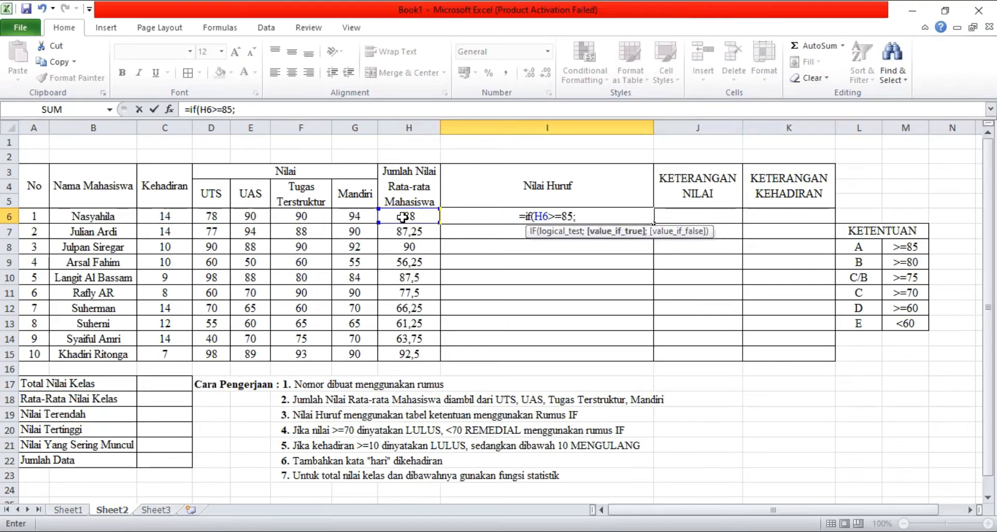
pyautogui.write('"')
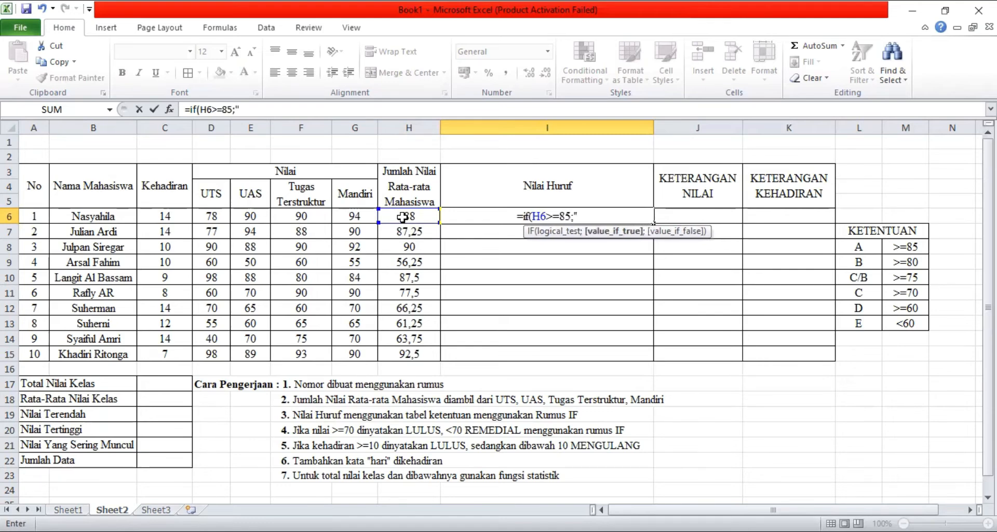
pyautogui.write('a')
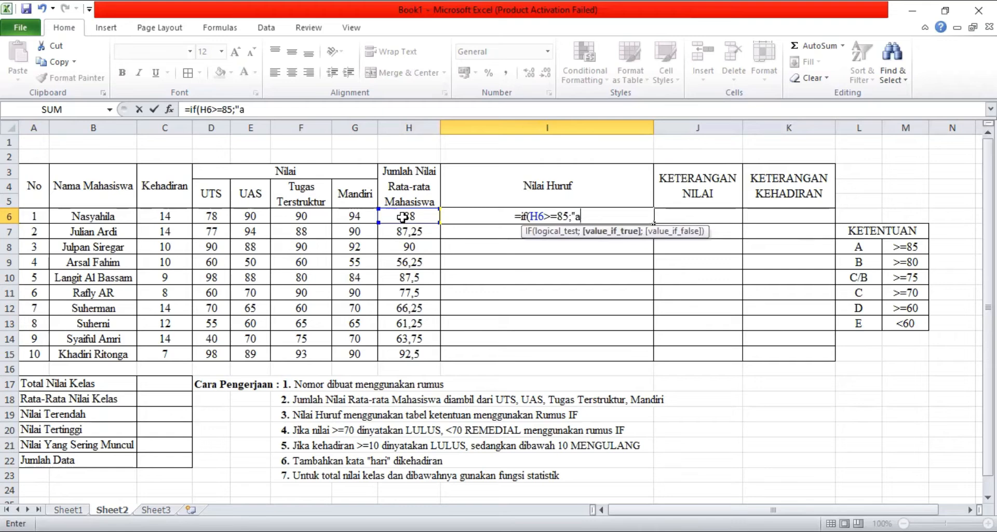
pyautogui.press('BackSpace')
pyautogui.write('A')
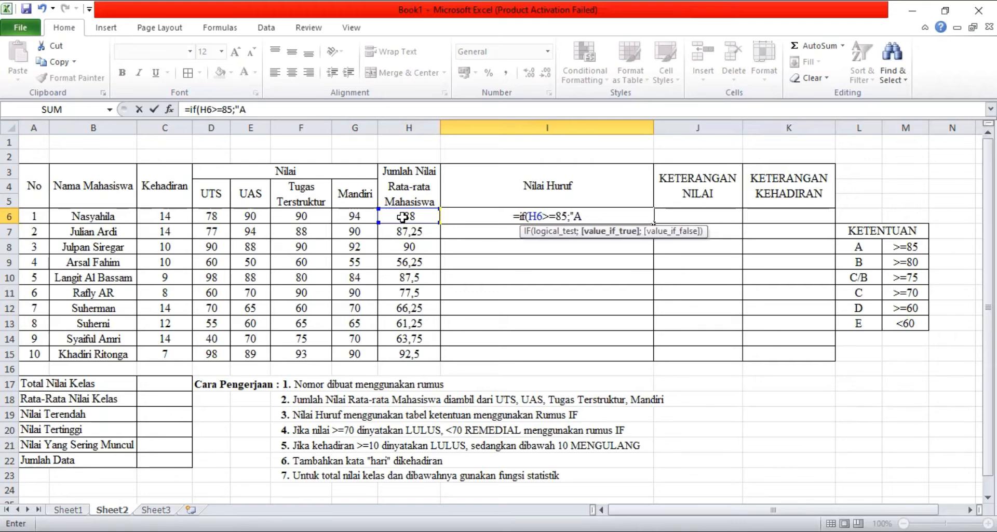
pyautogui.write('"')
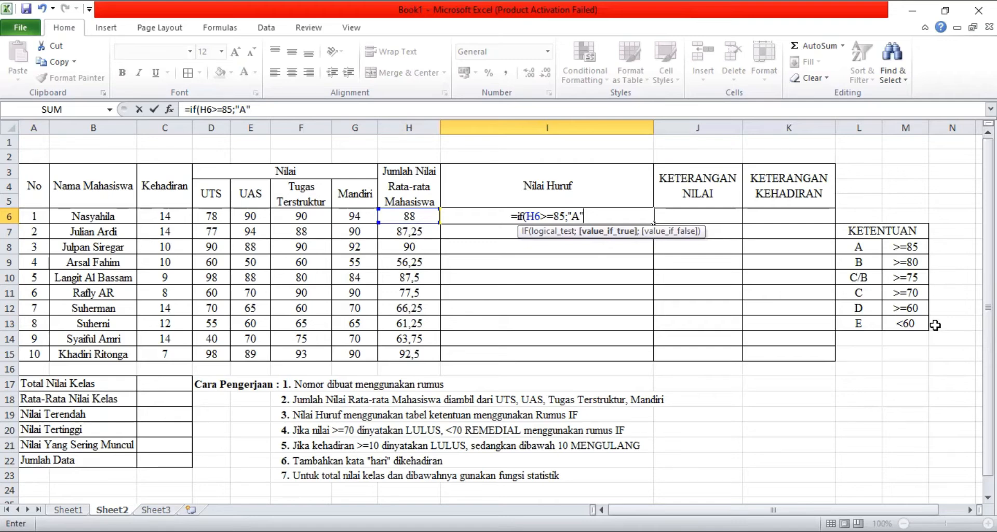
pyautogui.write(';')
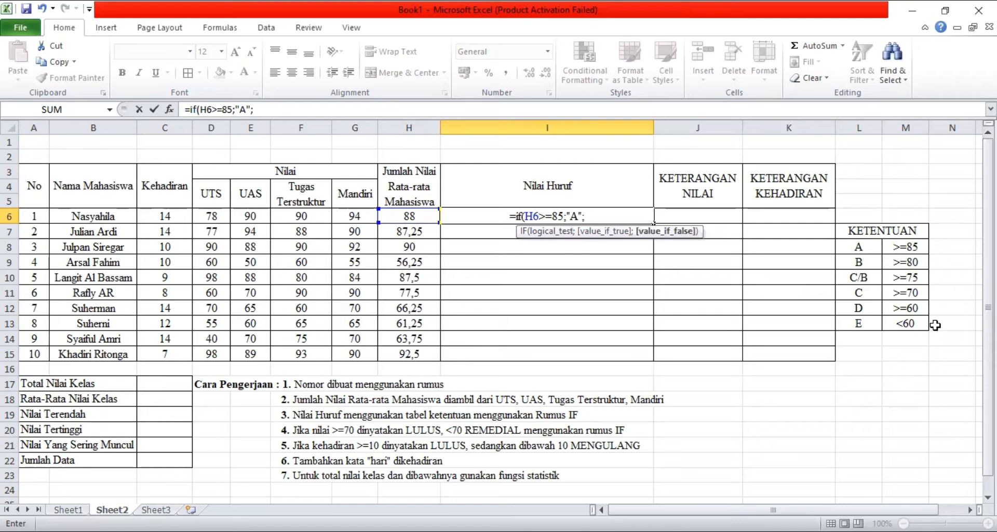
# Add the nested grade B condition IF(H6>=80;"B"; to the Nilai Huruf formula in I6.
pyautogui.write('IF(')
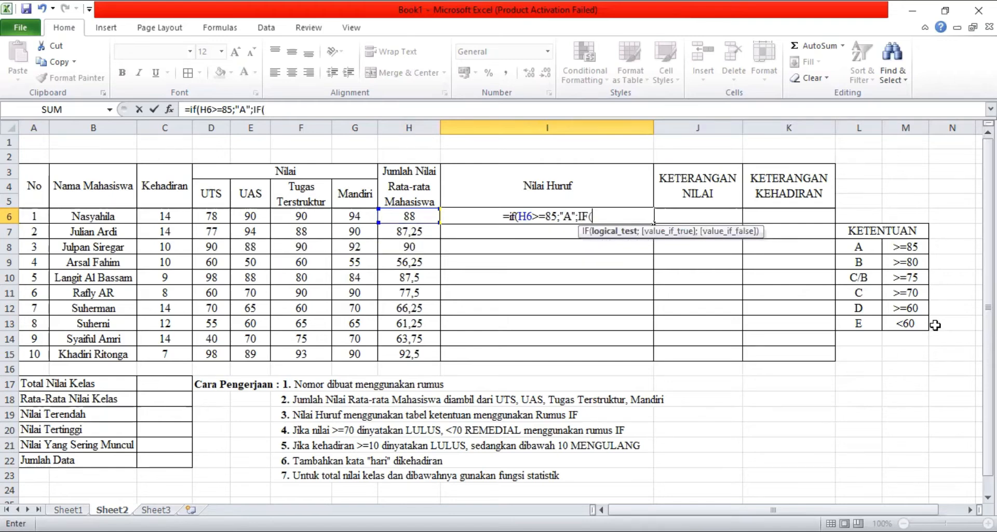
pyautogui.click(406, 212)
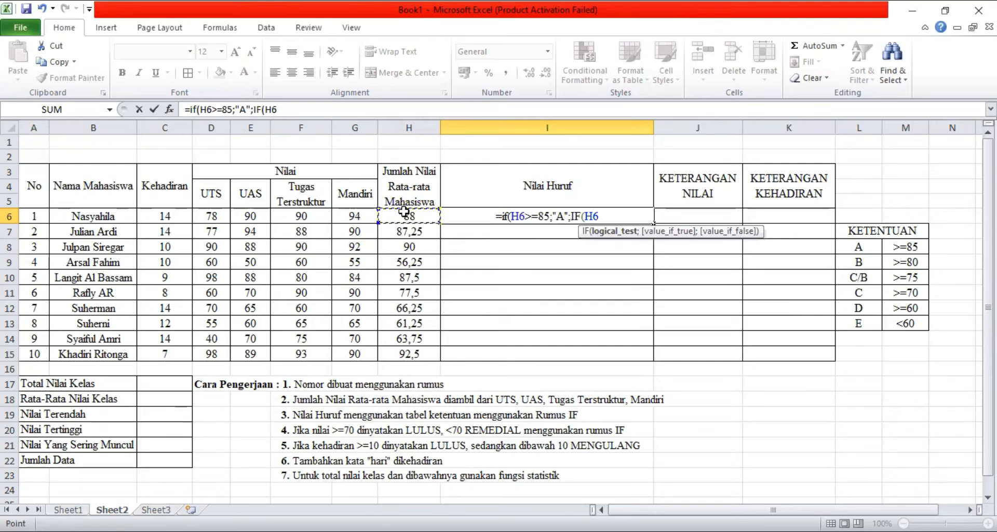
pyautogui.write('>=')
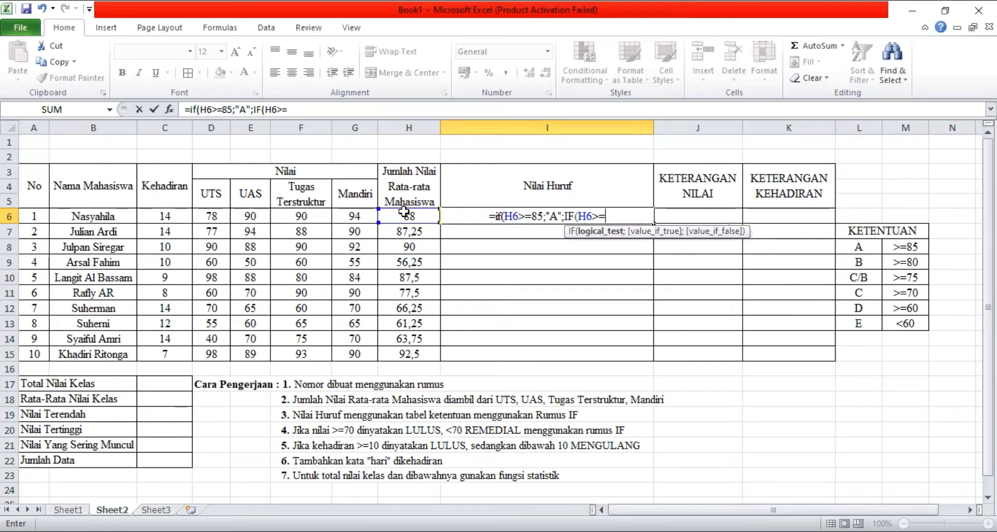
pyautogui.write('80;')
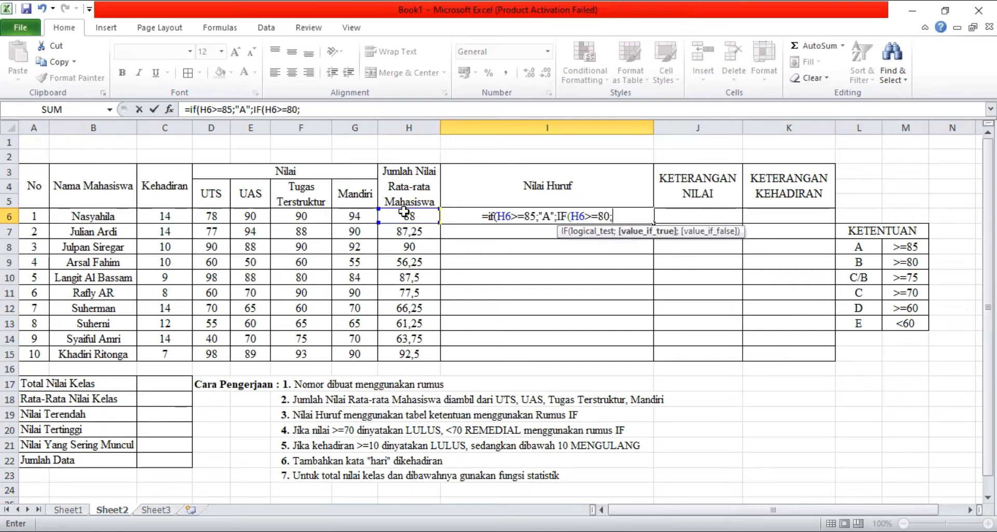
pyautogui.write('"B')
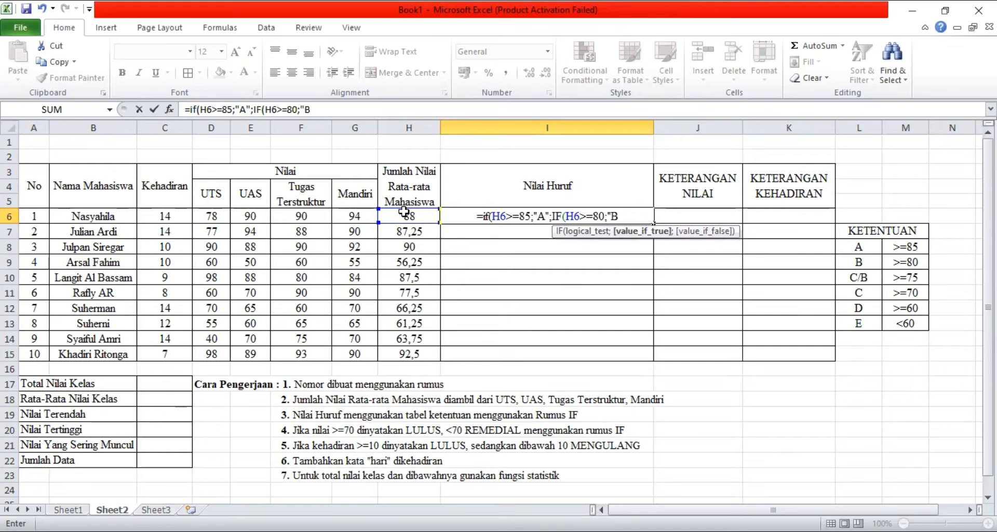
pyautogui.write('"')
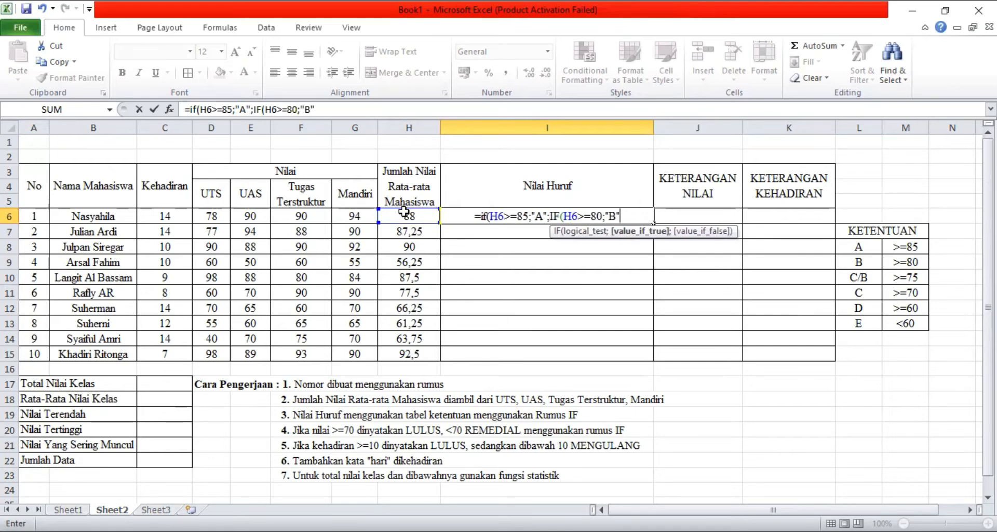
pyautogui.write(';')
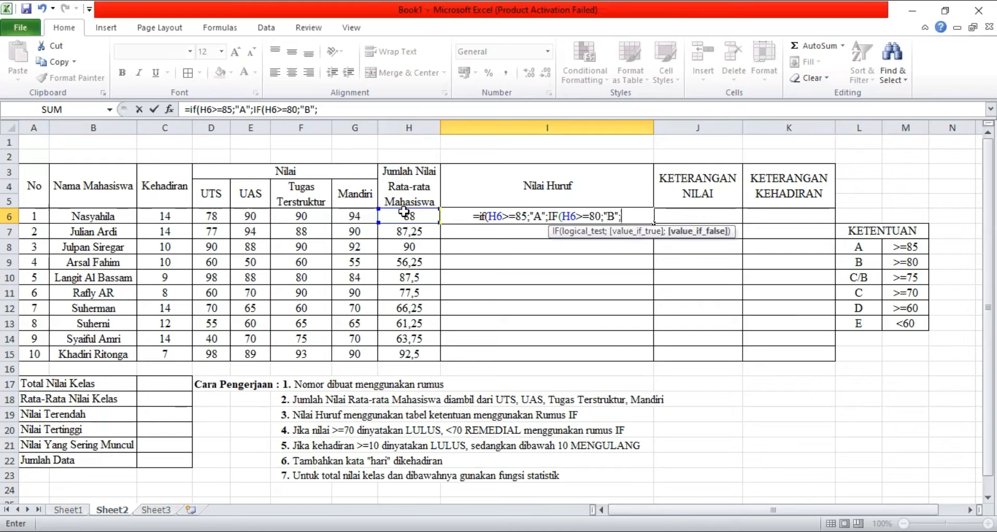
# Extend the I6 formula with the nested grade C/B condition IF(H6>=75;"C/B";.
pyautogui.write('IF')
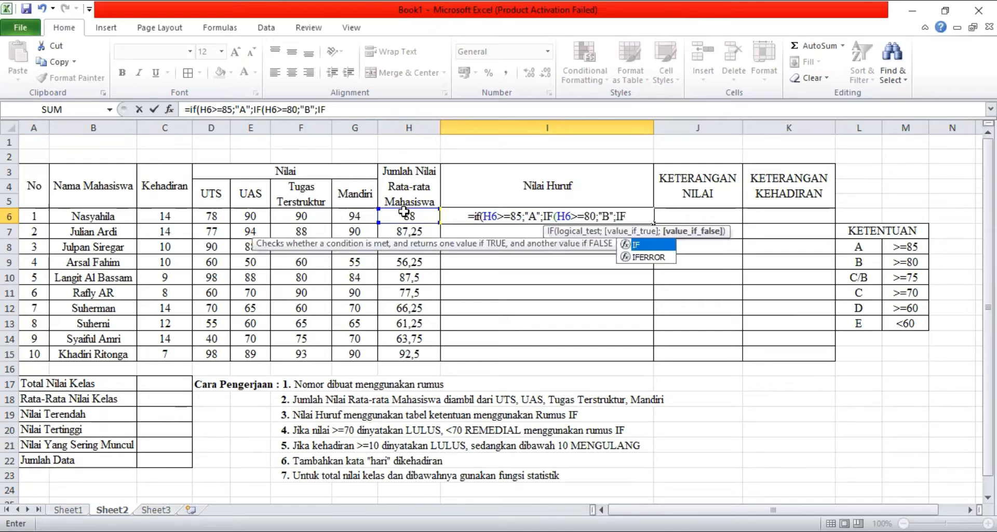
pyautogui.write('(')
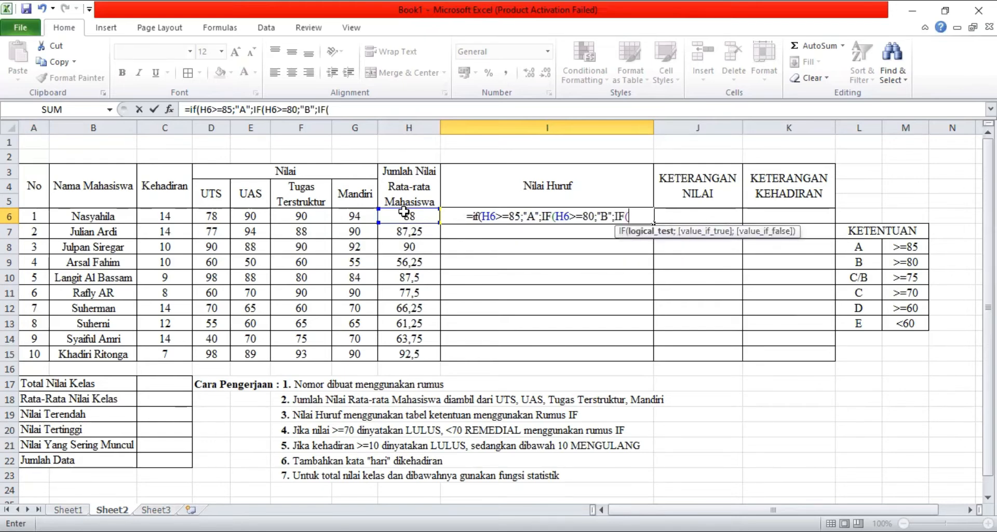
pyautogui.click(404, 212)
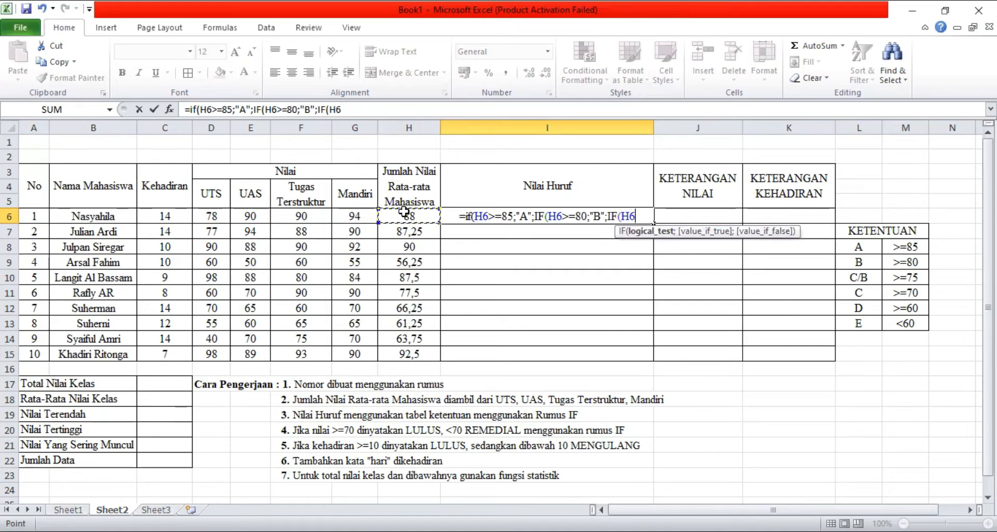
pyautogui.write('>')
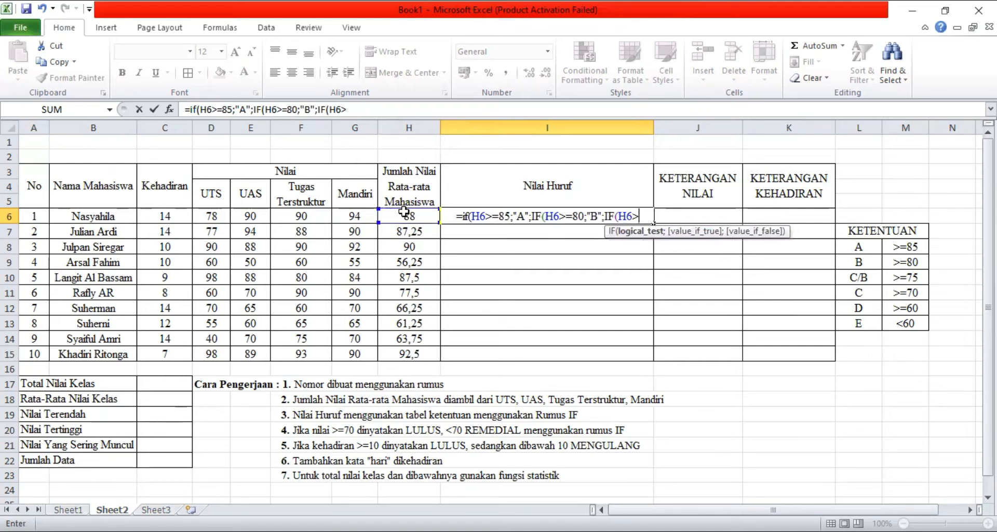
pyautogui.write('=')
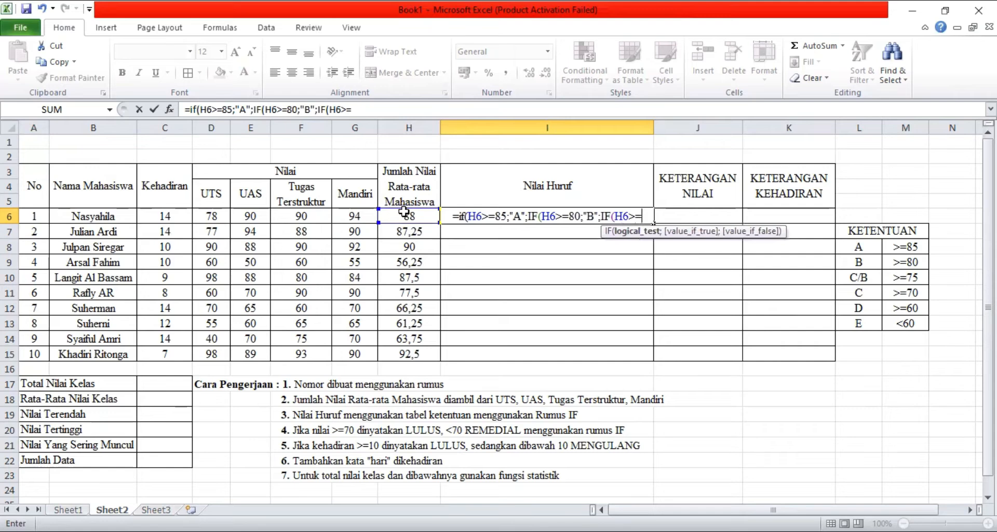
pyautogui.write('75')
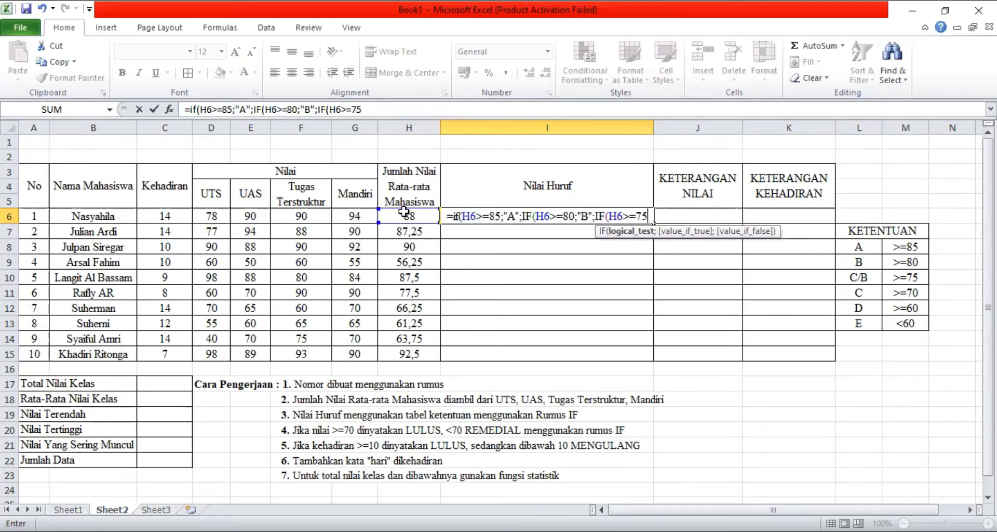
pyautogui.write(';"')
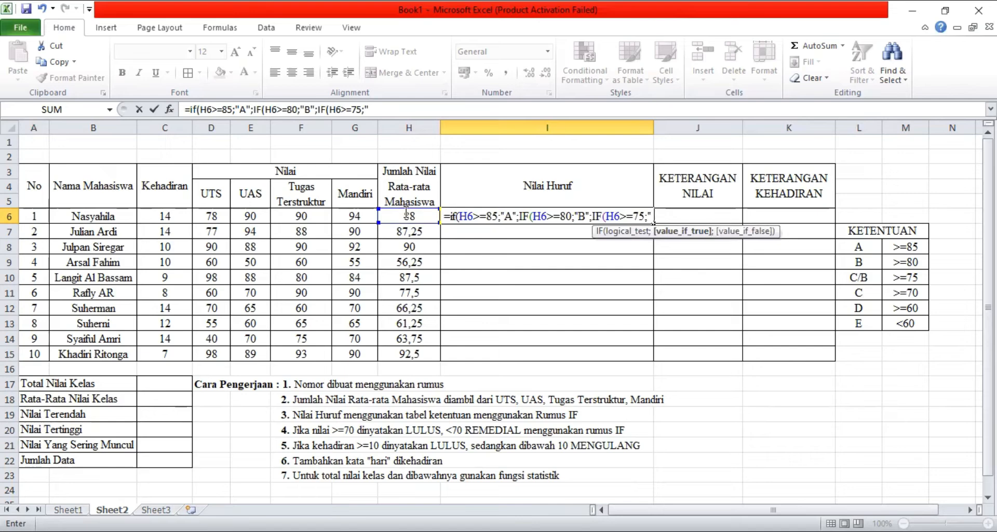
pyautogui.write('C/B";')
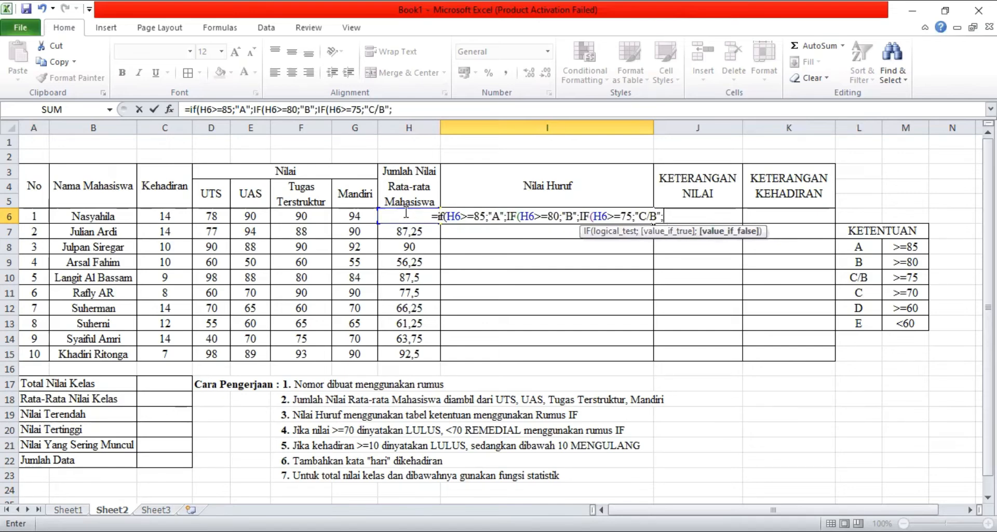
# Continue the I6 formula with the nested grade C condition IF(H6>=70;"C";.
pyautogui.write('IF(')
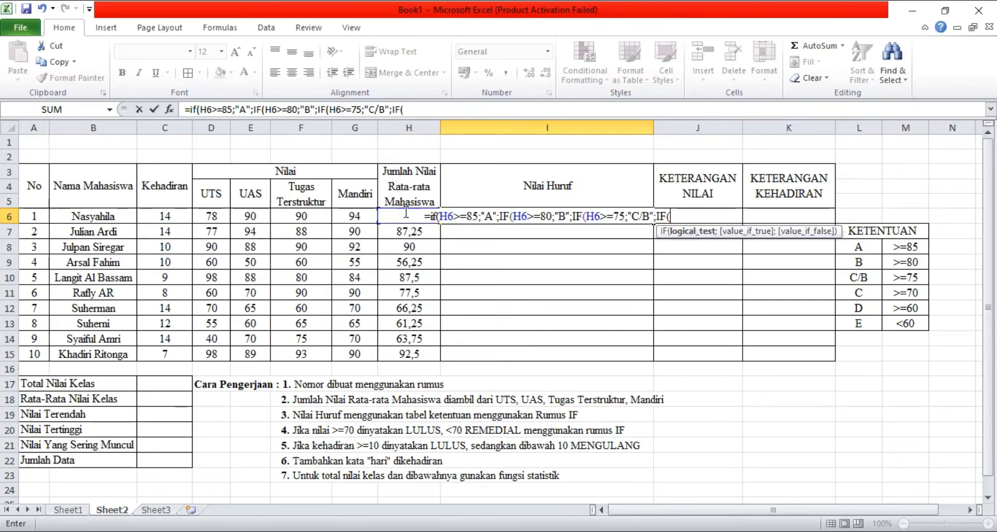
pyautogui.write('H6')
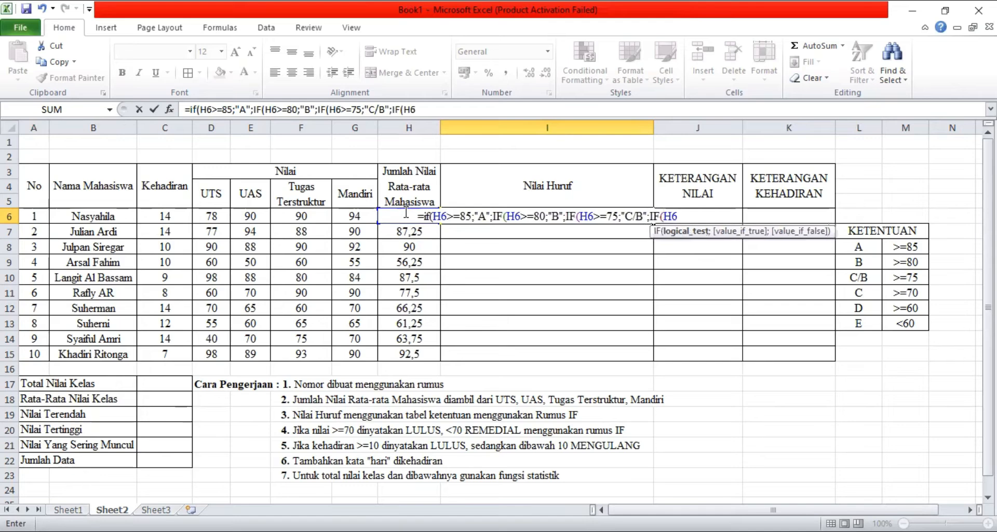
pyautogui.write('>=')
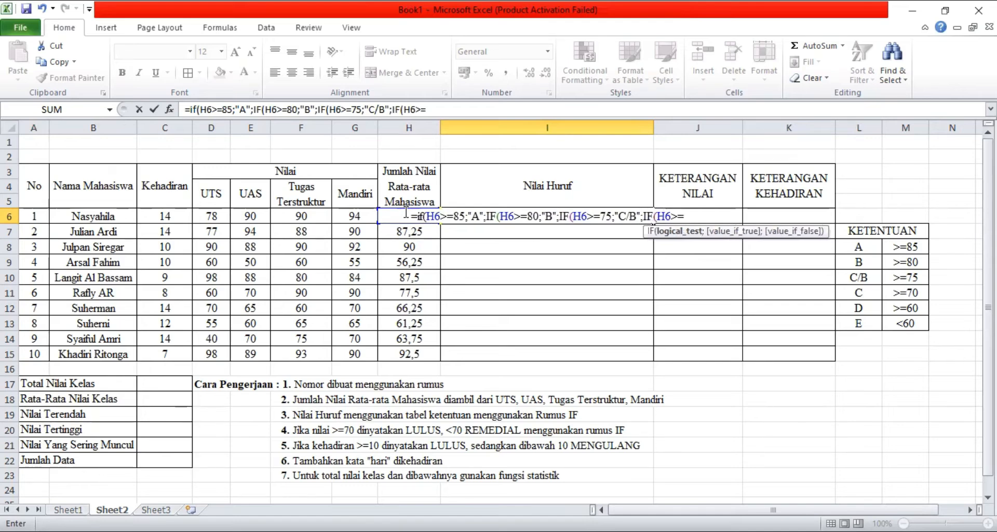
pyautogui.write('70;')
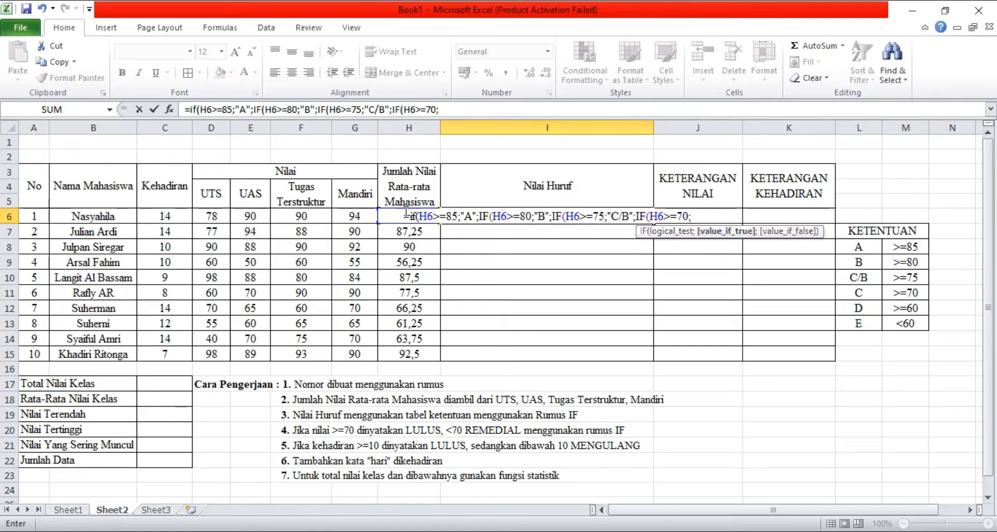
pyautogui.write('"C')
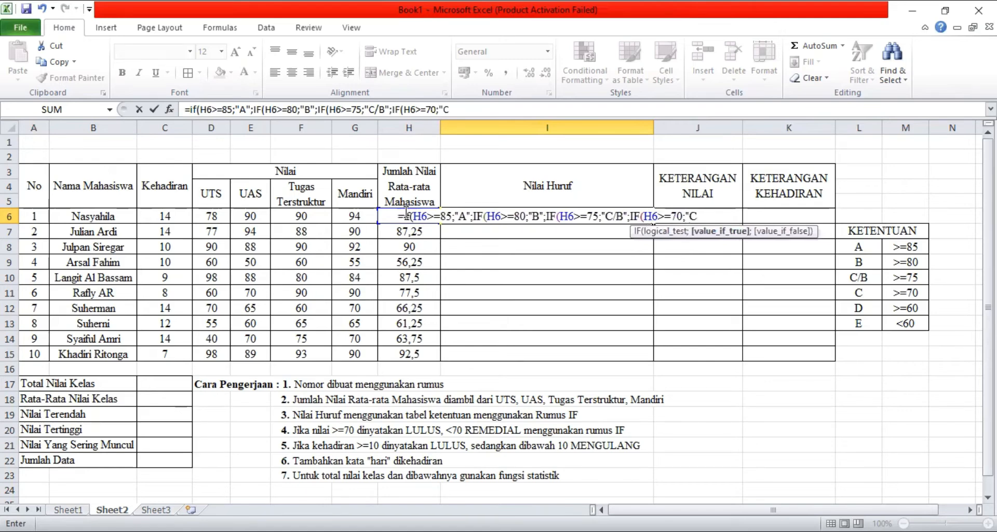
pyautogui.write('";')
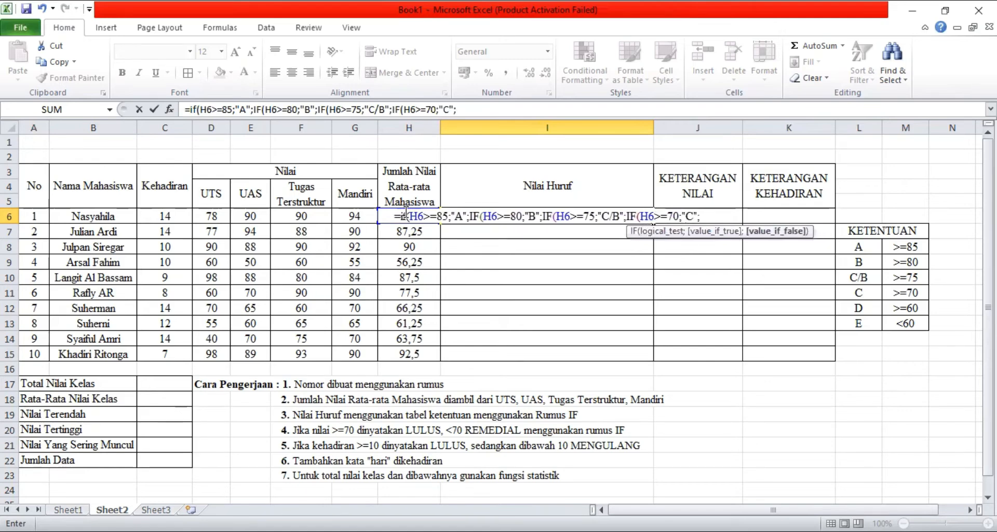
# Add the nested grade D condition IF(H6>=60;"D" to the I6 formula.
pyautogui.write('IF')
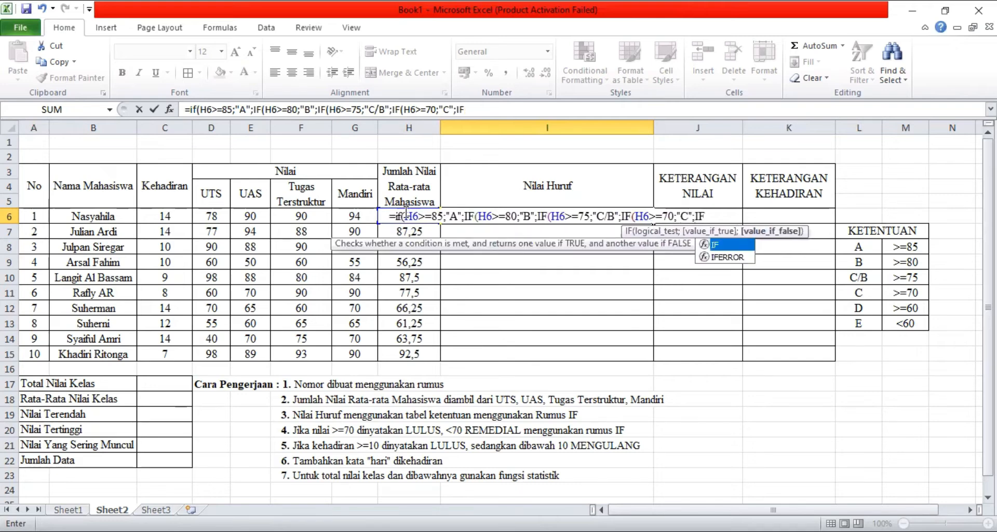
pyautogui.write('(')
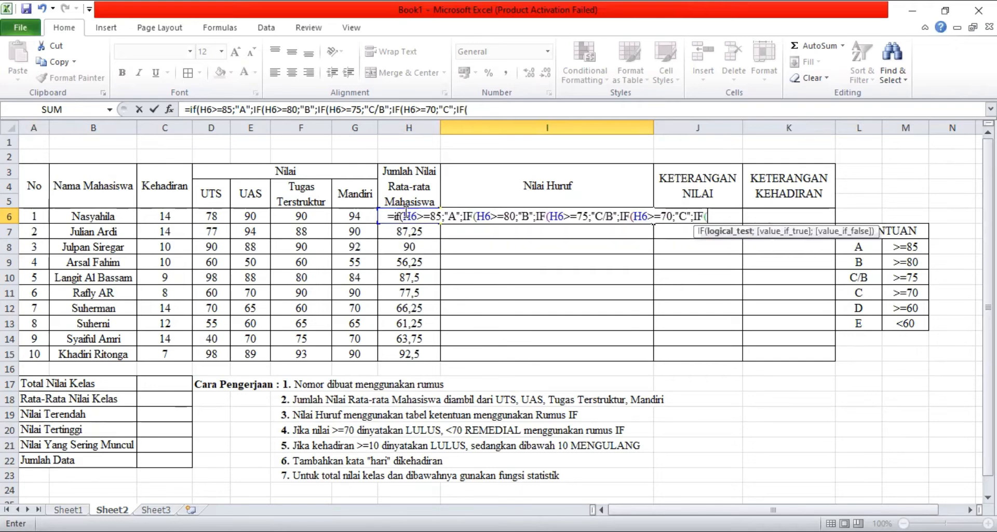
pyautogui.write('H6')
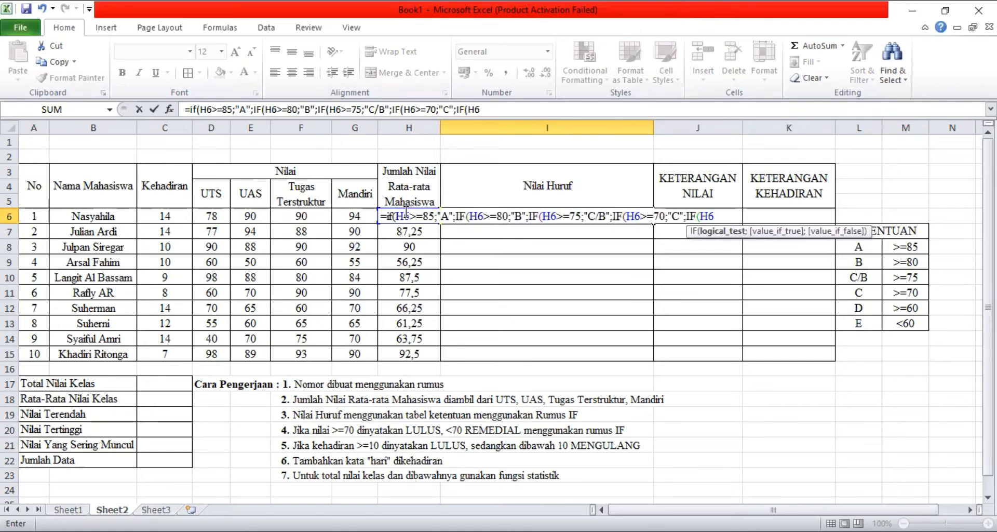
pyautogui.write('>=')
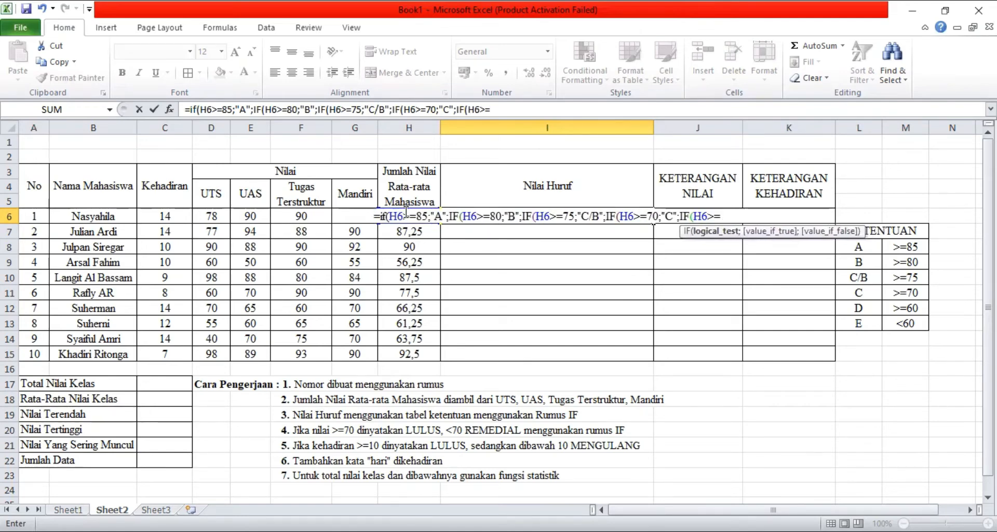
pyautogui.write('60;"')
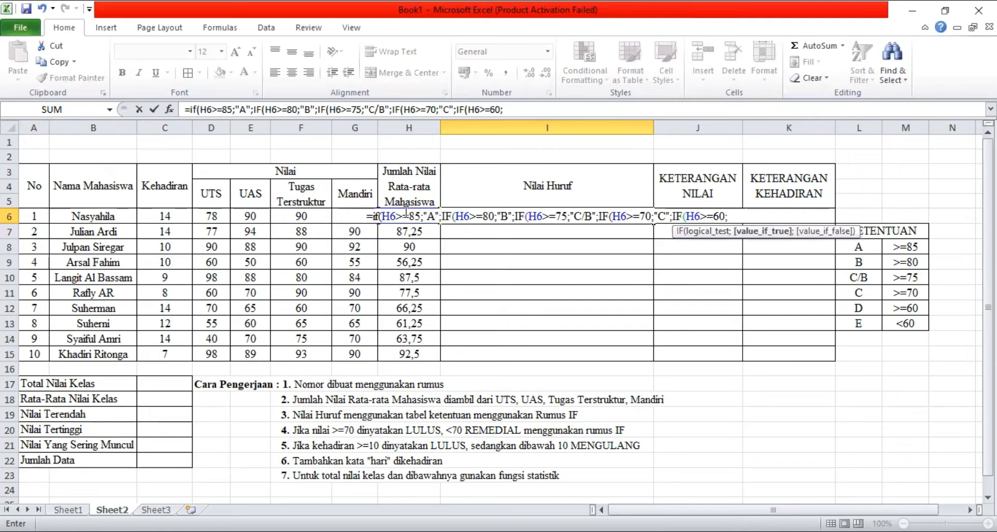
pyautogui.write('D"')
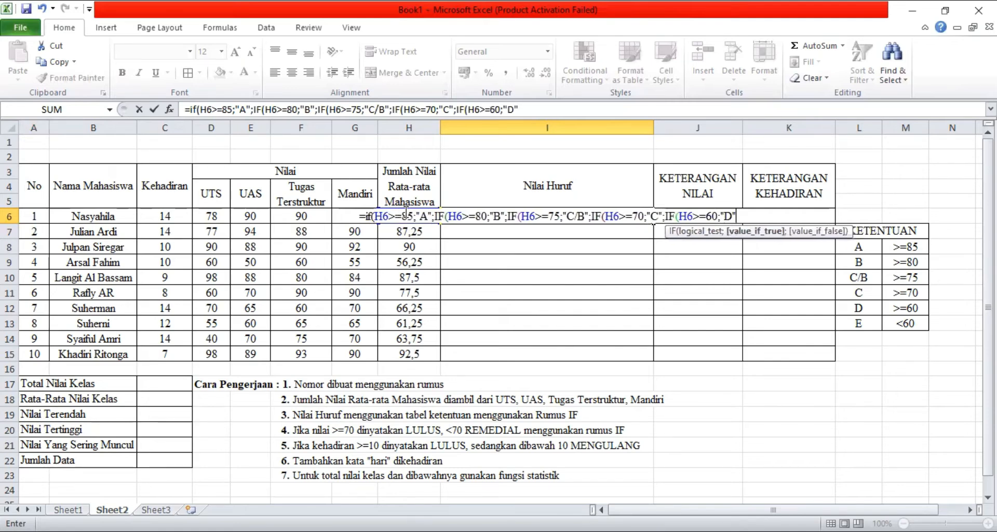
# Add the nested grade E condition IF(H6<60;"E" to the Nilai Huruf formula in I6.
pyautogui.write(';IF')
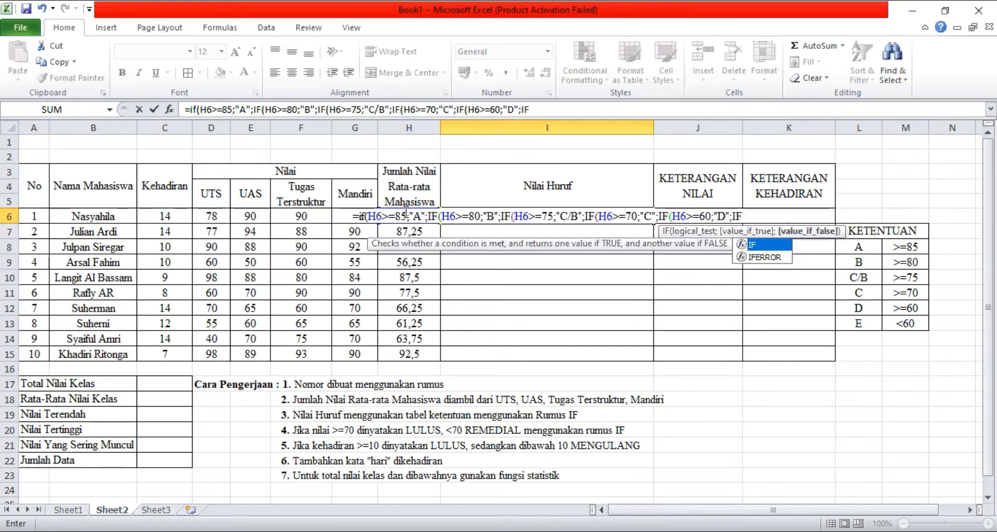
pyautogui.write('(')
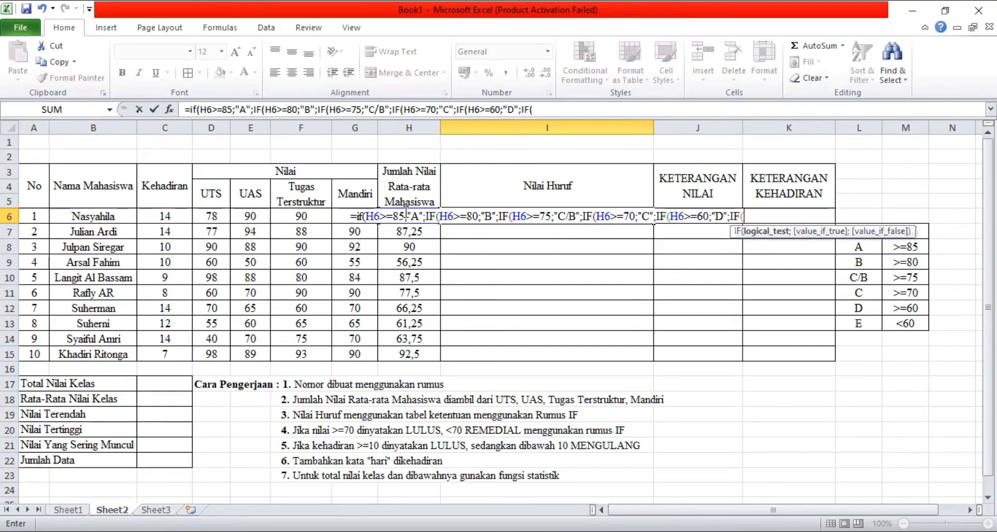
pyautogui.write('H6')
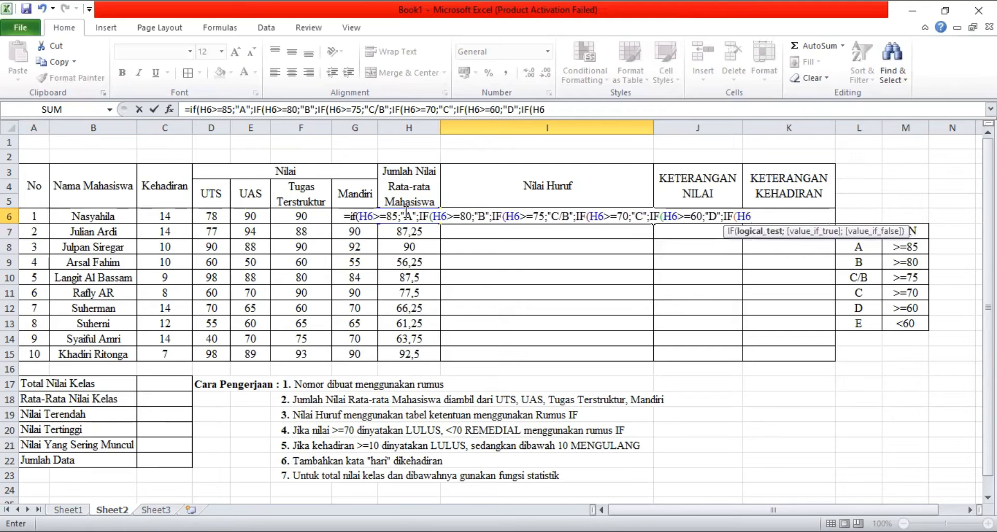
pyautogui.write('<')
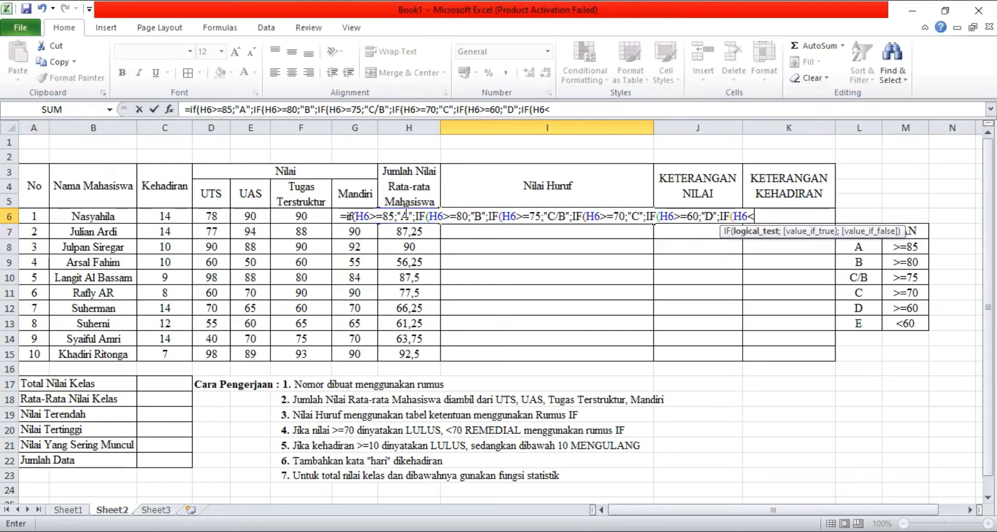
pyautogui.write('6')
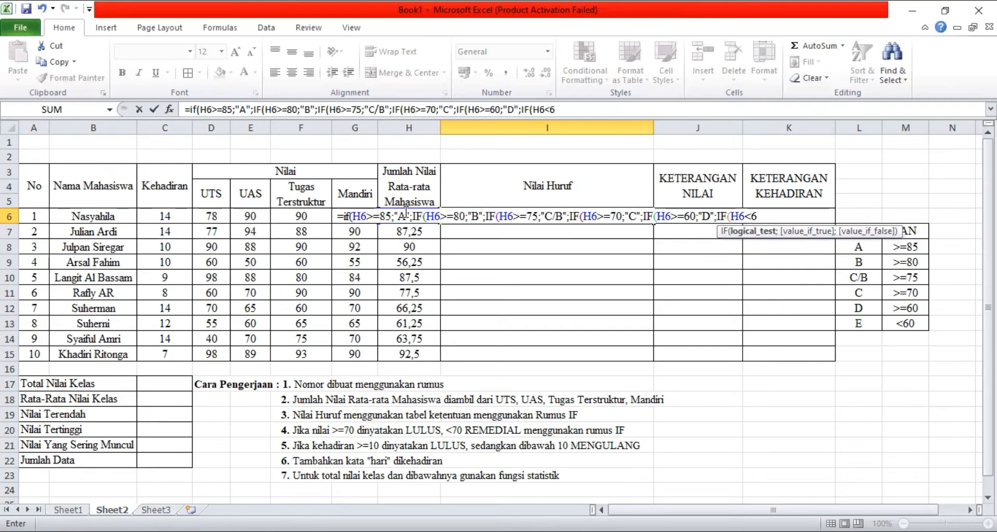
pyautogui.write('0;')
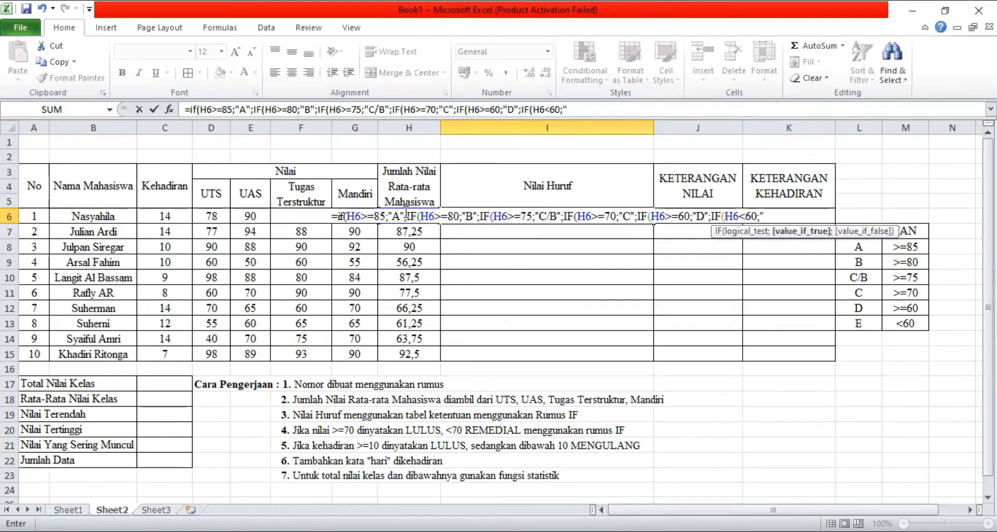
pyautogui.write('"E"')
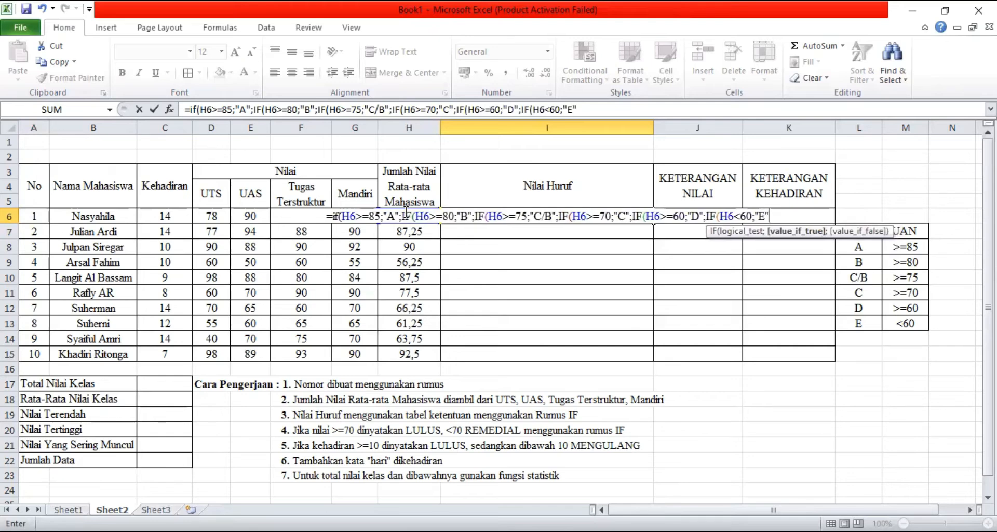
# Finish the I6 formula with 0 as the final false value and six closing parentheses, and enter it.
pyautogui.write(';0')
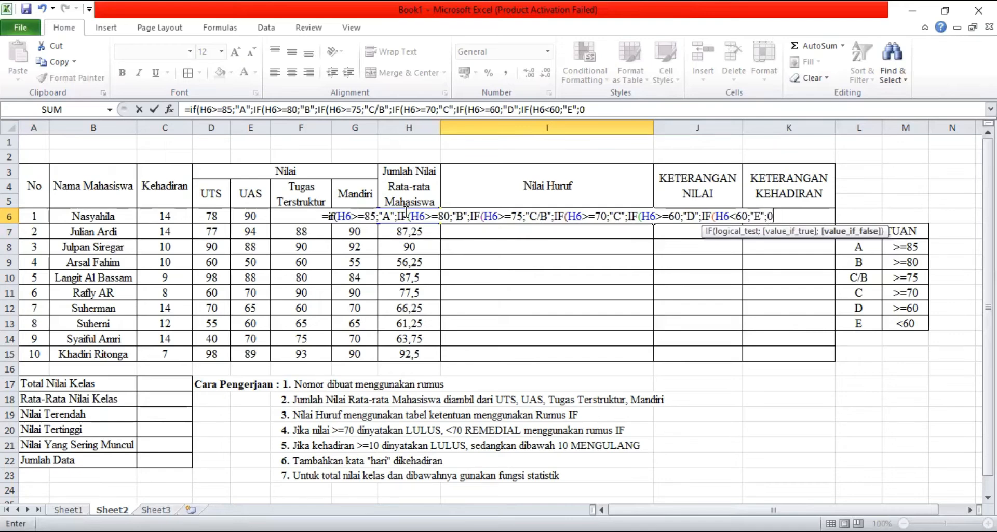
pyautogui.write(')')
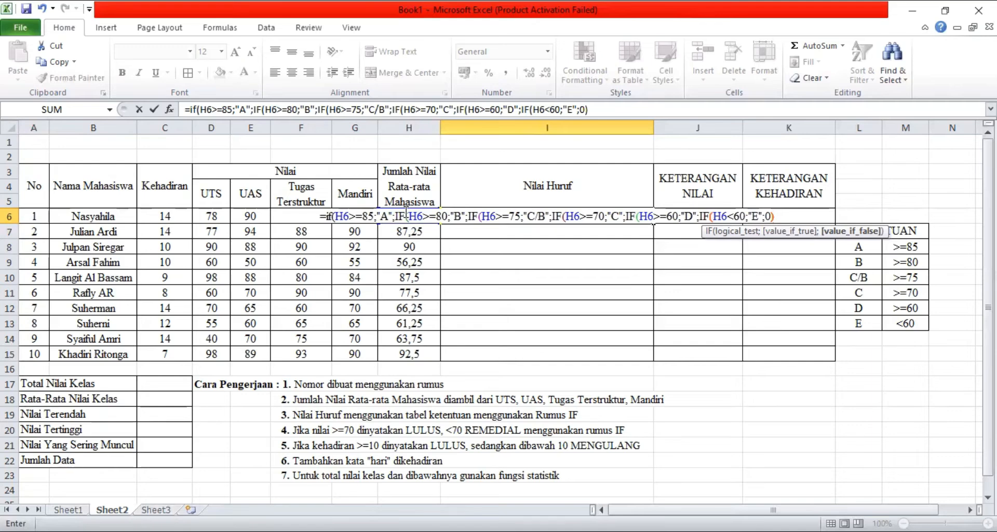
pyautogui.write(')))))')
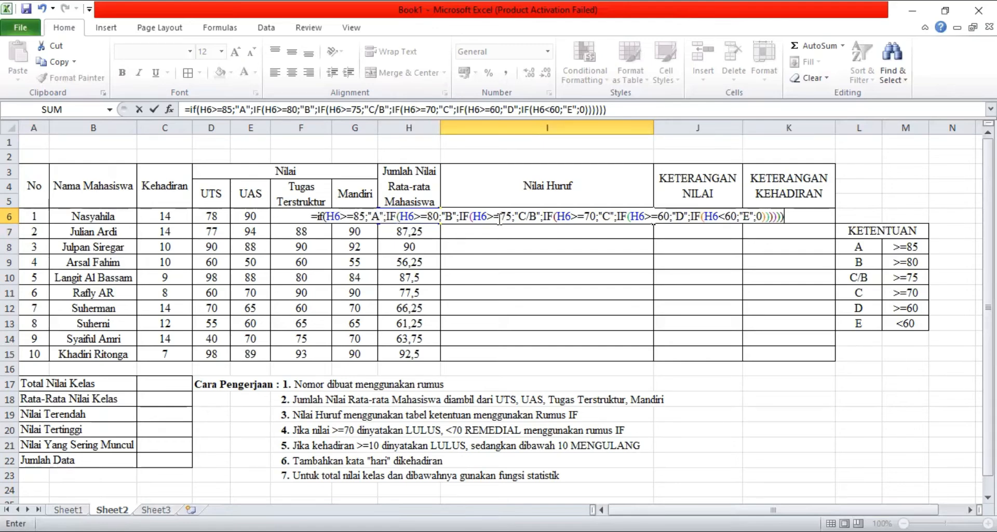
pyautogui.press('Return')
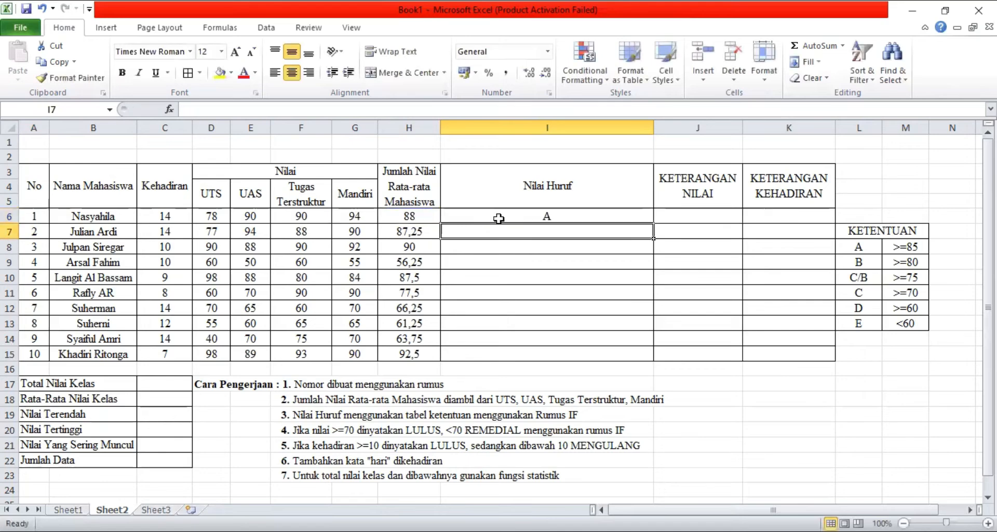
# Copy the I6 letter grade formula down through I15 and narrow the Nilai Huruf column to fit the grades.
pyautogui.click(554, 203)
pyautogui.click(567, 216)
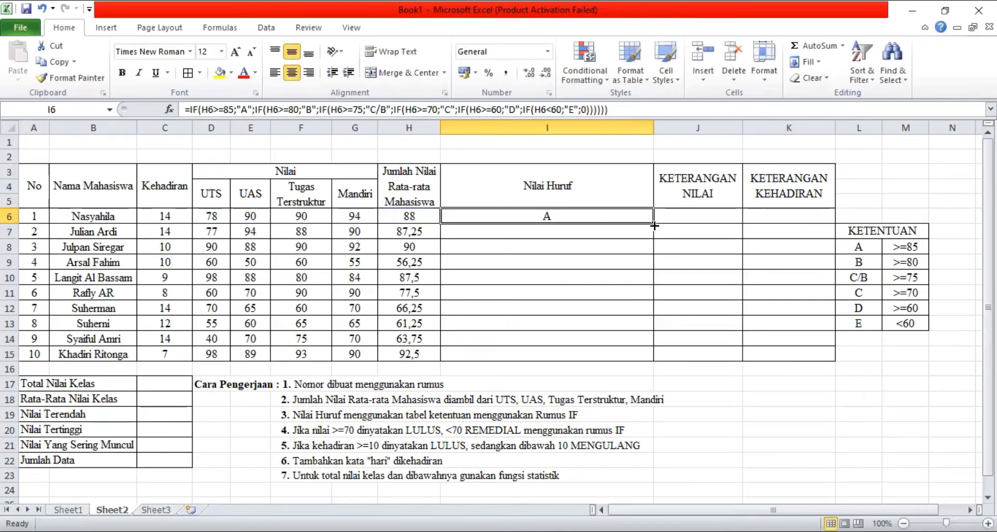
pyautogui.moveTo(654, 224); pyautogui.dragTo(657, 358)
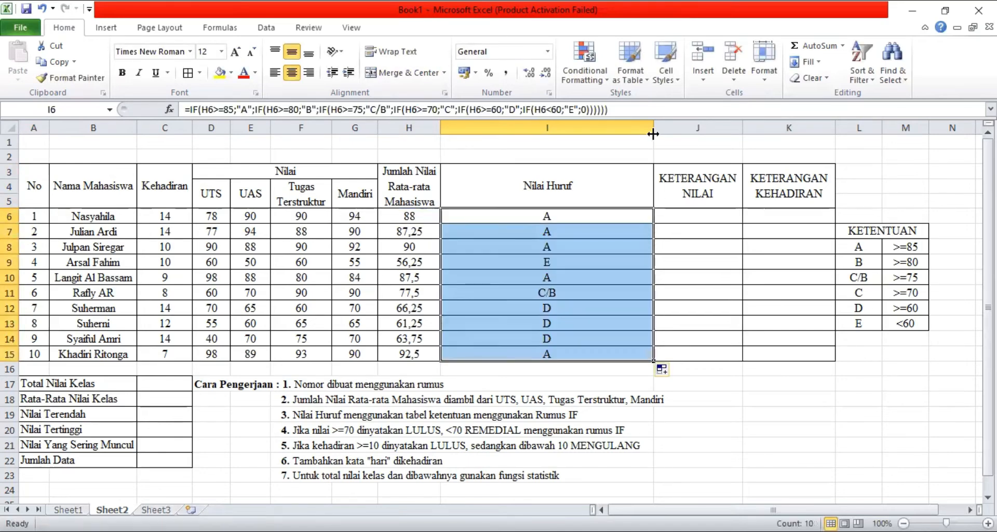
pyautogui.moveTo(551, 131); pyautogui.dragTo(517, 130)
# Widen the Keterangan Nilai column and start the J6 formula with =IF(H6>=70;"LULUS";.
pyautogui.click(576, 212)
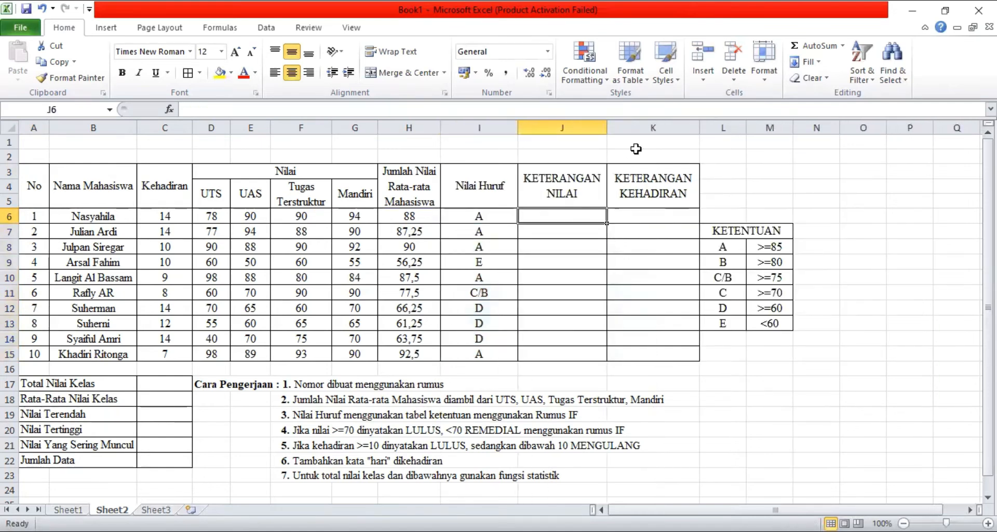
pyautogui.moveTo(605, 128); pyautogui.dragTo(738, 128)
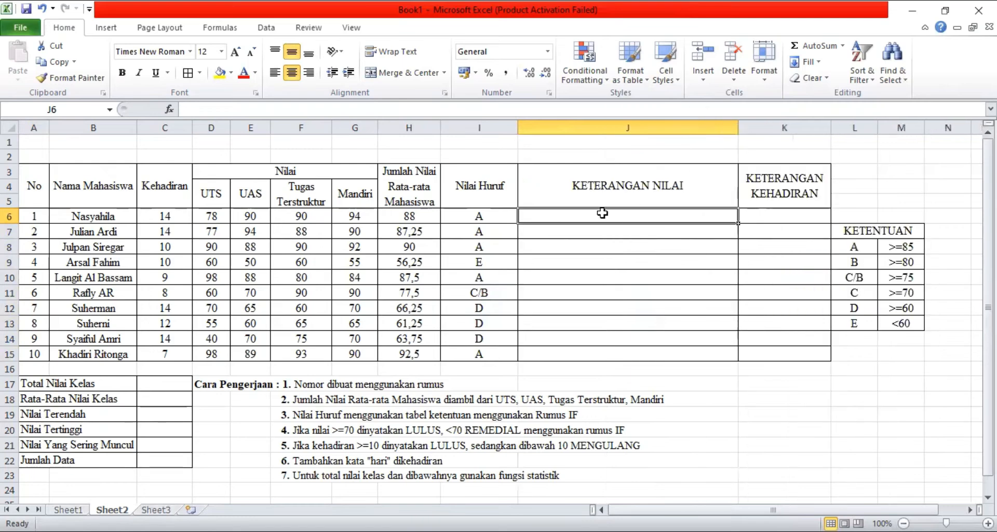
pyautogui.write('=')
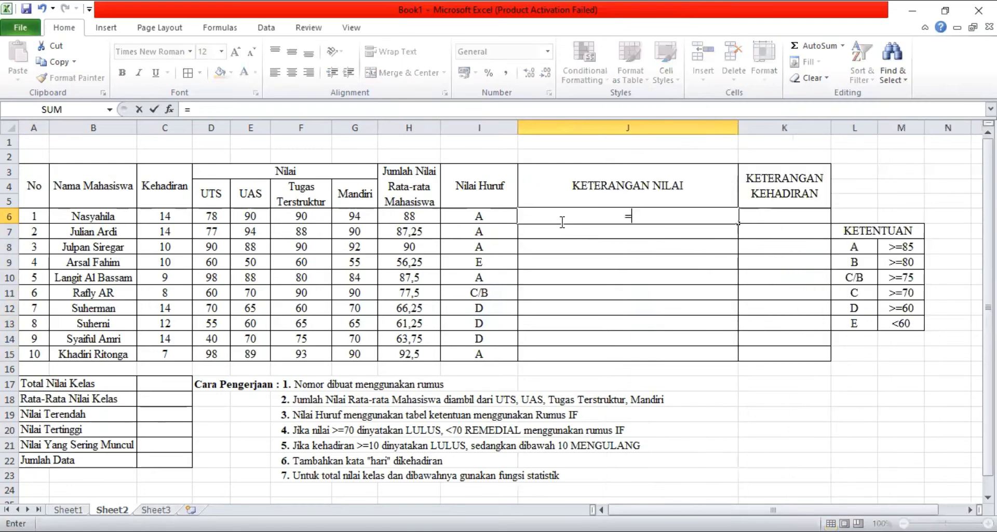
pyautogui.write('IF(')
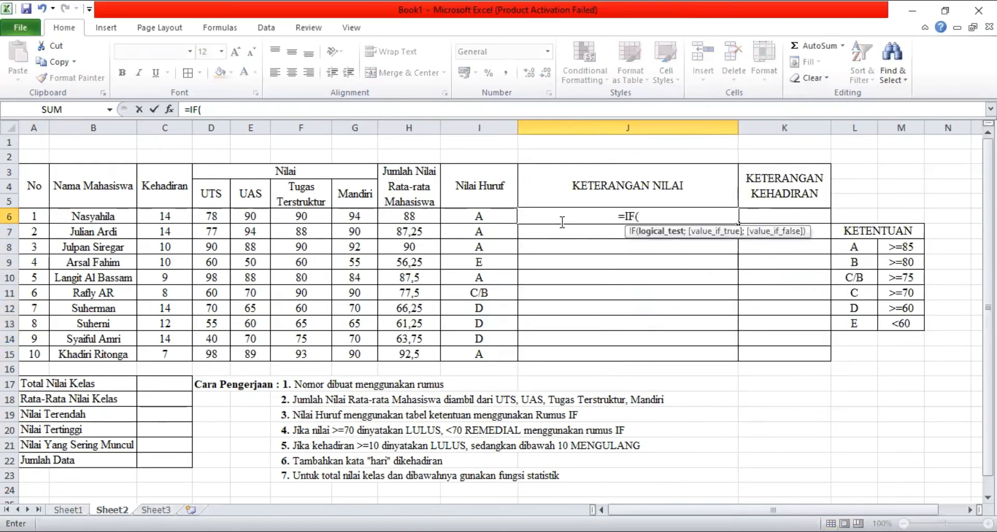
pyautogui.click(412, 214)
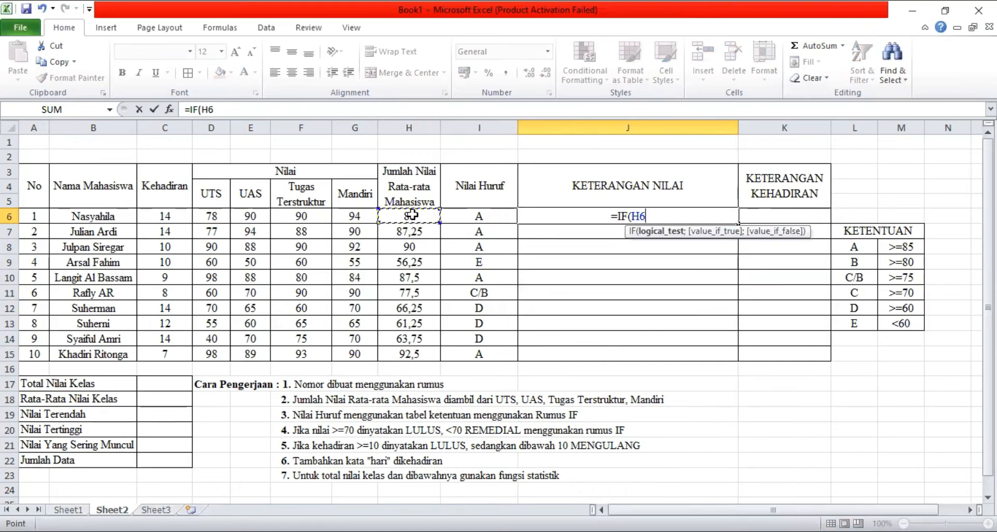
pyautogui.write('>=')
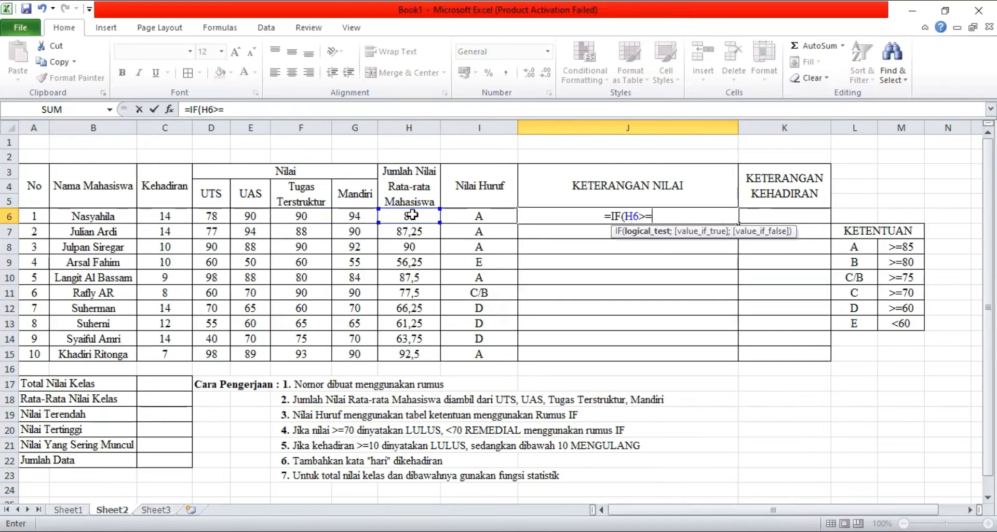
pyautogui.write('70;')
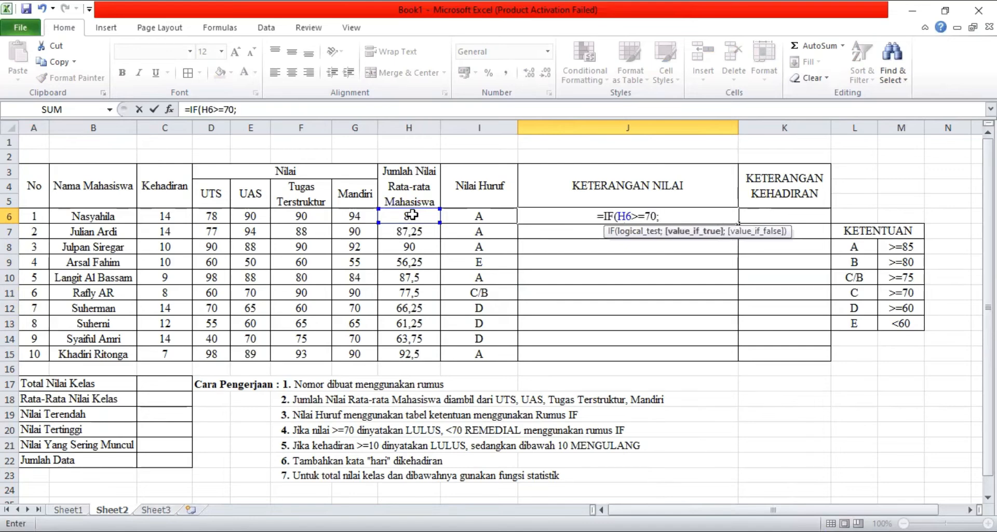
pyautogui.write('"')
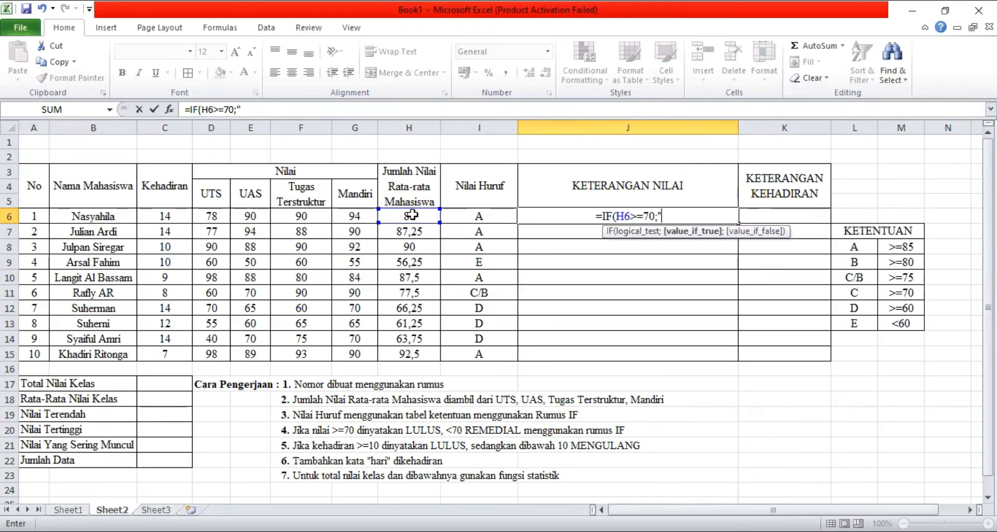
pyautogui.write('LULUS"')
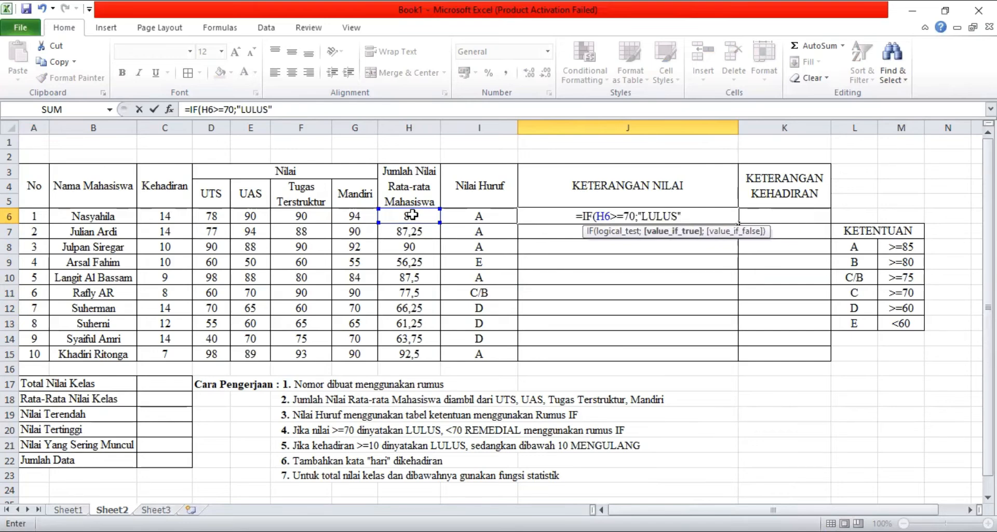
pyautogui.write(';')
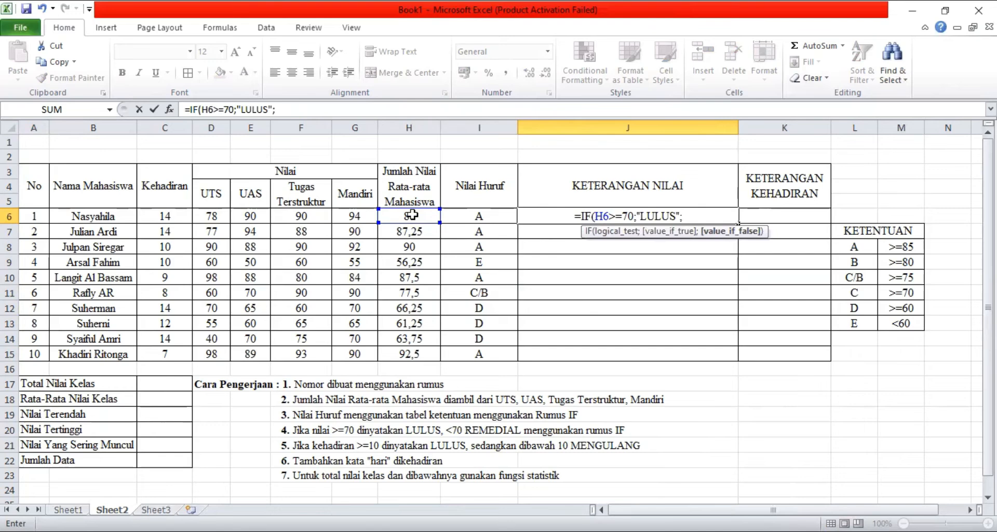
# Complete the J6 formula with the nested condition IF(H6<70;"REMEDIAL";0)) and enter it.
pyautogui.write('IF(')
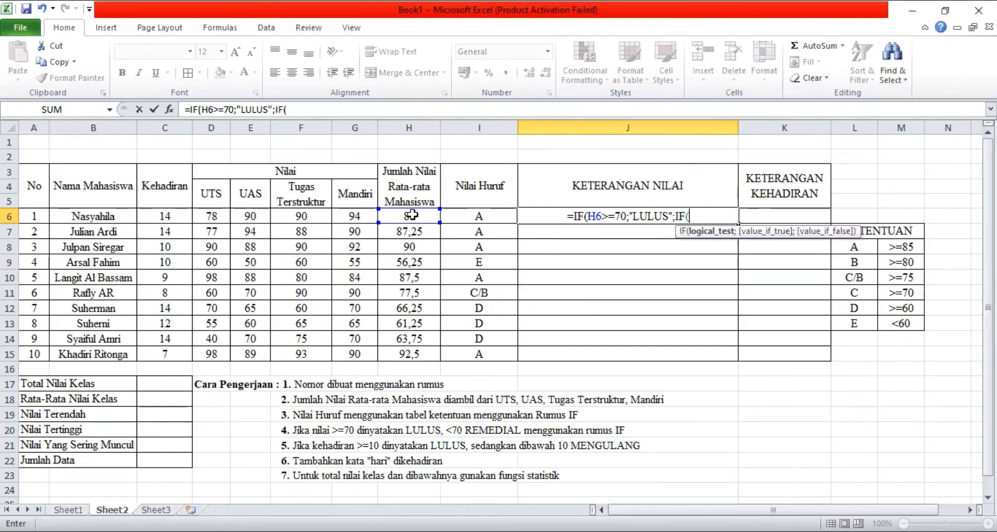
pyautogui.click(413, 214)
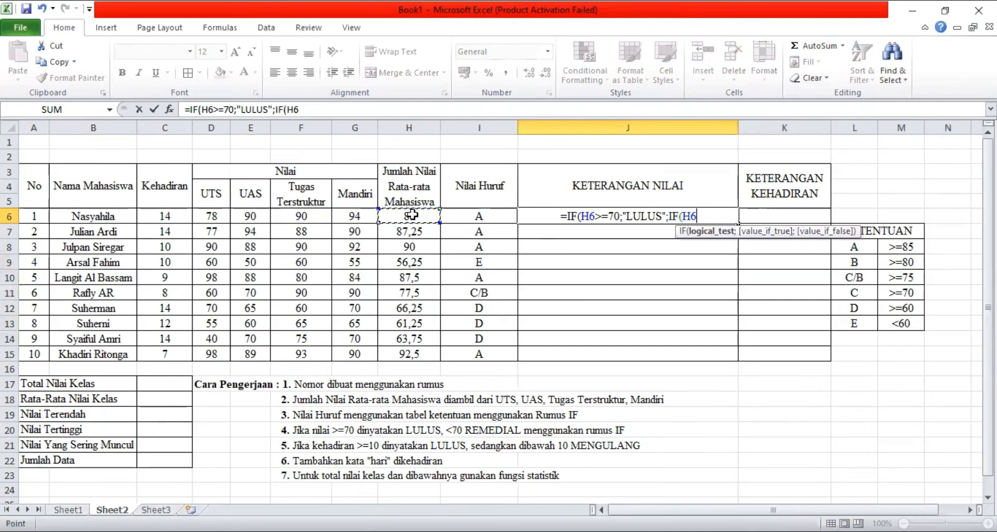
pyautogui.write('<')
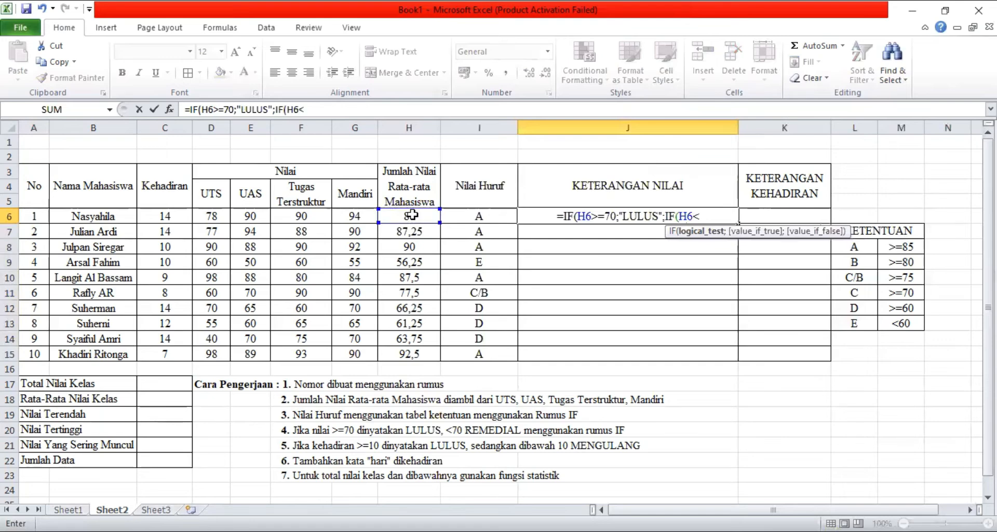
pyautogui.write('70')
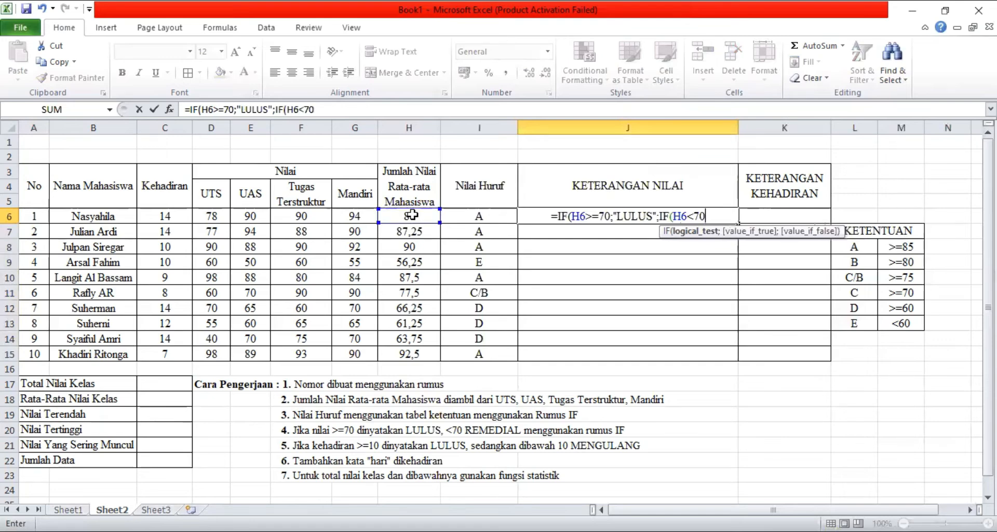
pyautogui.write(';"')
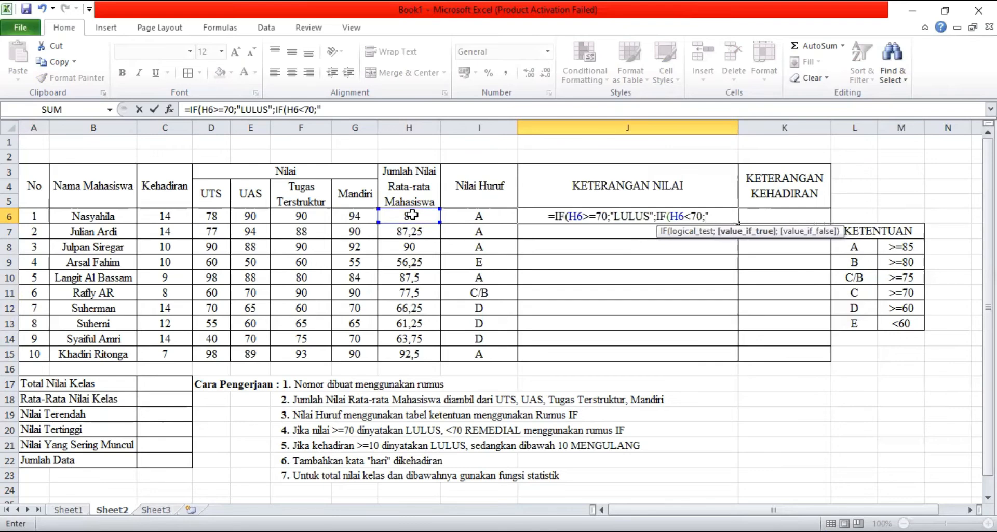
pyautogui.write('REMEDIAL"')
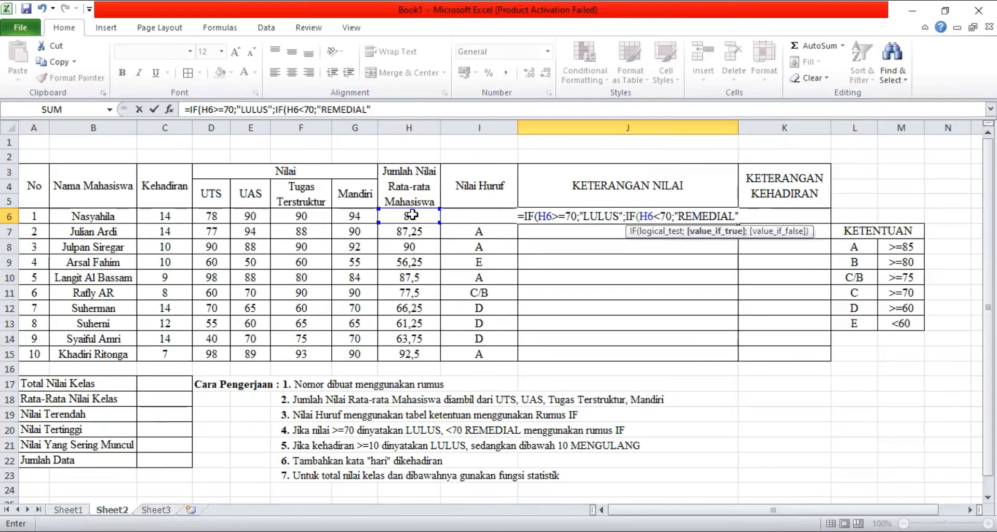
pyautogui.write(';')
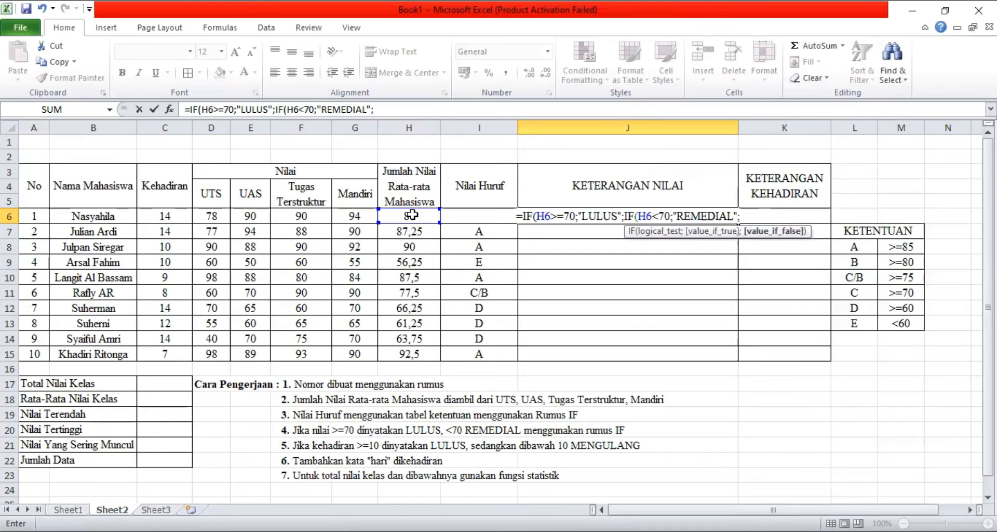
pyautogui.write('0')
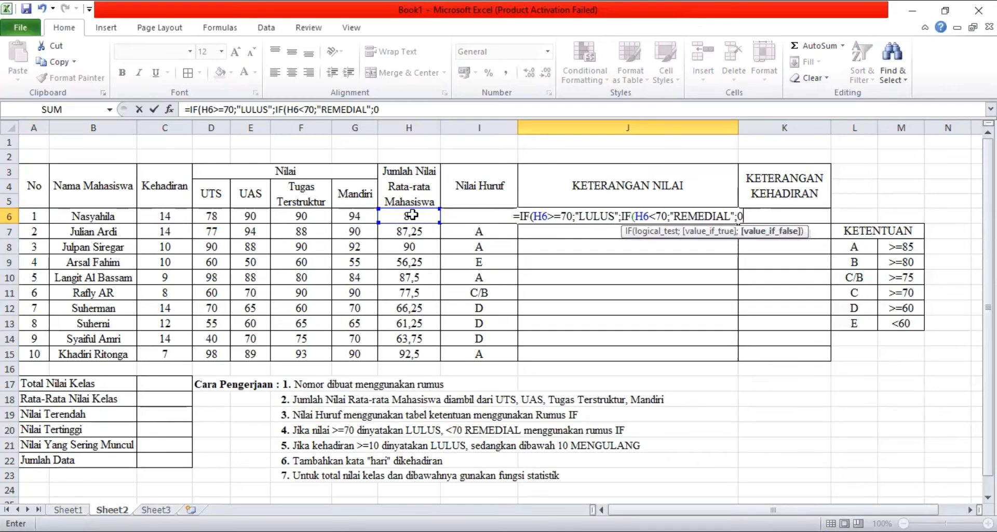
pyautogui.write('))')
pyautogui.press('Return')
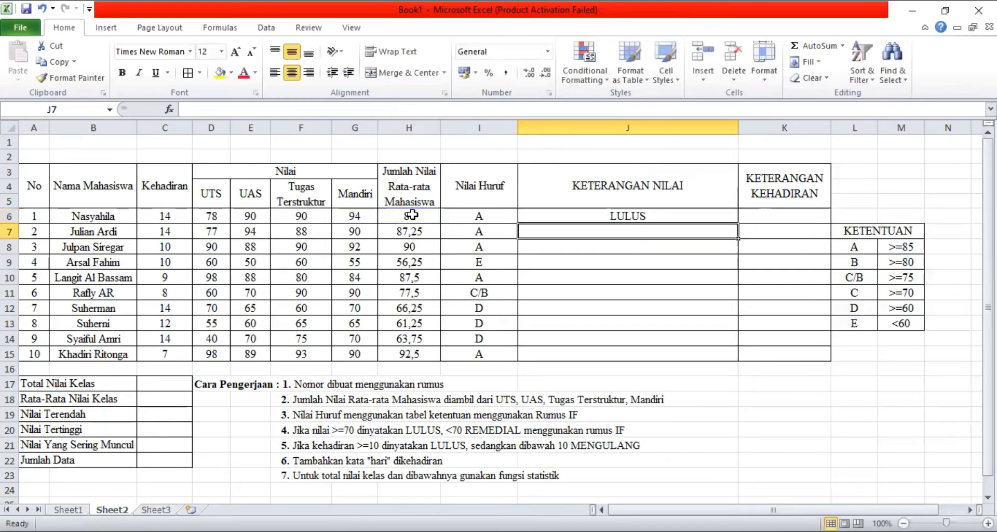
# Copy the J6 status formula down through J15, narrow the Keterangan Nilai column, and select K6.
pyautogui.click(607, 215)
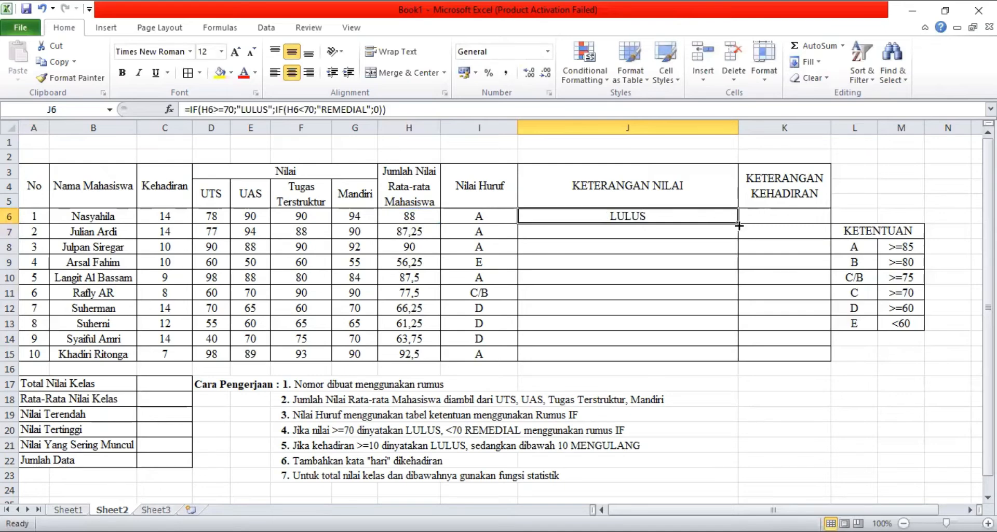
pyautogui.moveTo(737, 224); pyautogui.dragTo(738, 354)
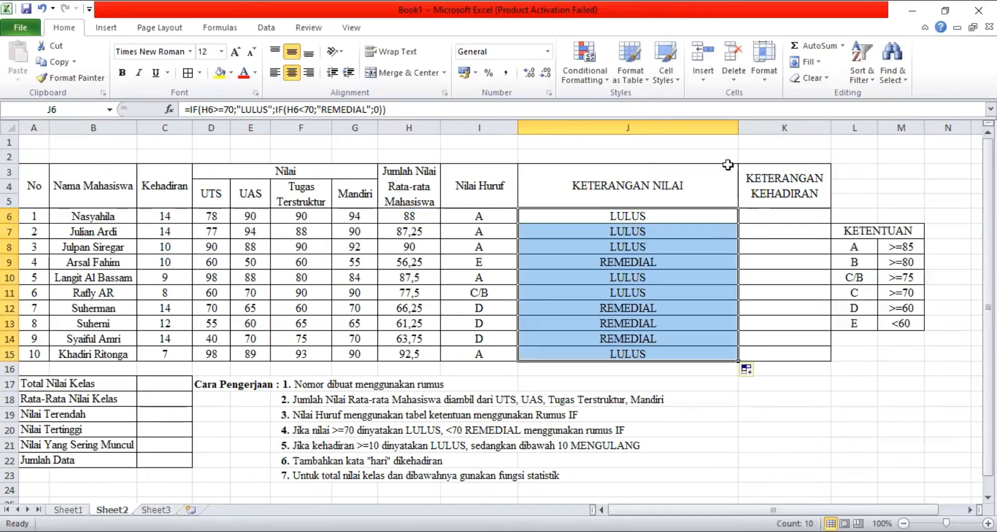
pyautogui.moveTo(736, 130); pyautogui.dragTo(606, 142)
pyautogui.click(649, 216)
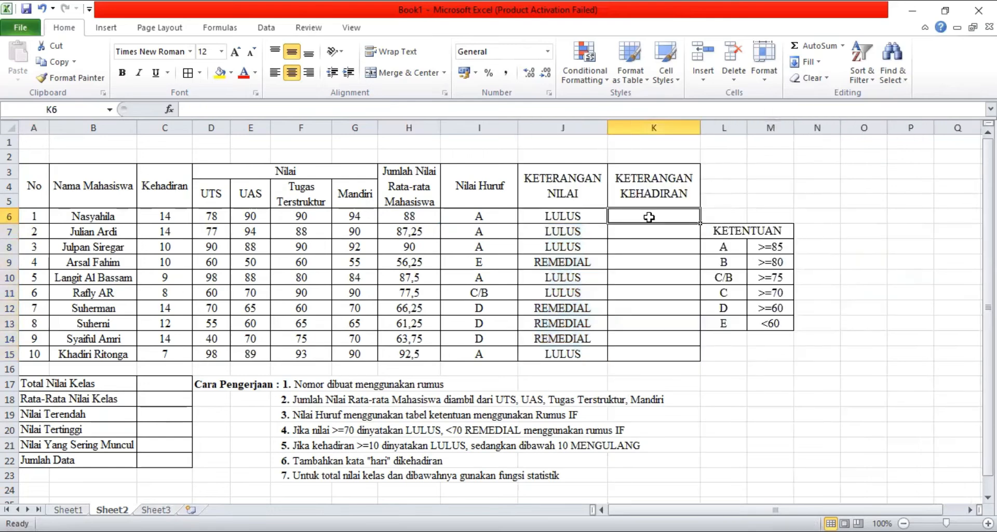
# Widen the Keterangan Kehadiran column and start the K6 formula with =IF(C6>=10;"LULUS";.
pyautogui.moveTo(703, 125); pyautogui.dragTo(793, 128)
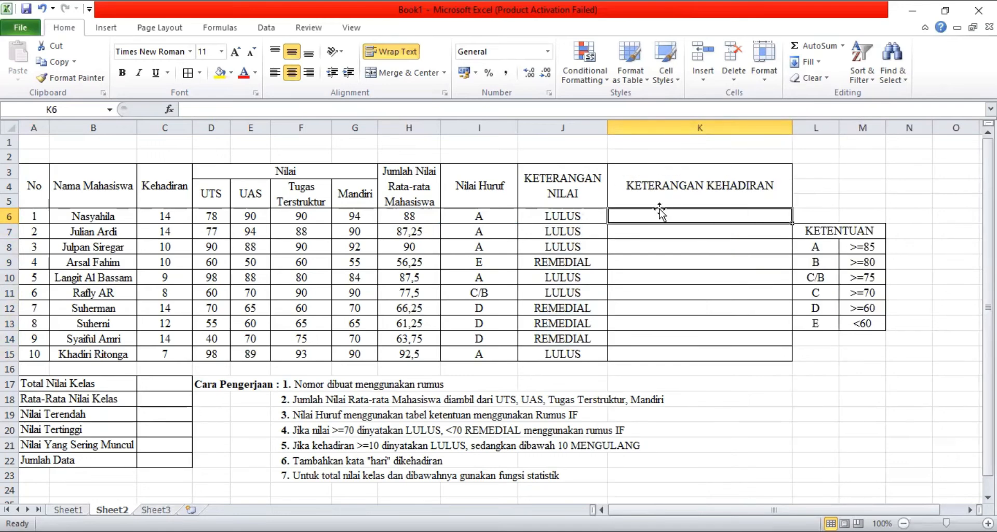
pyautogui.write('=I')
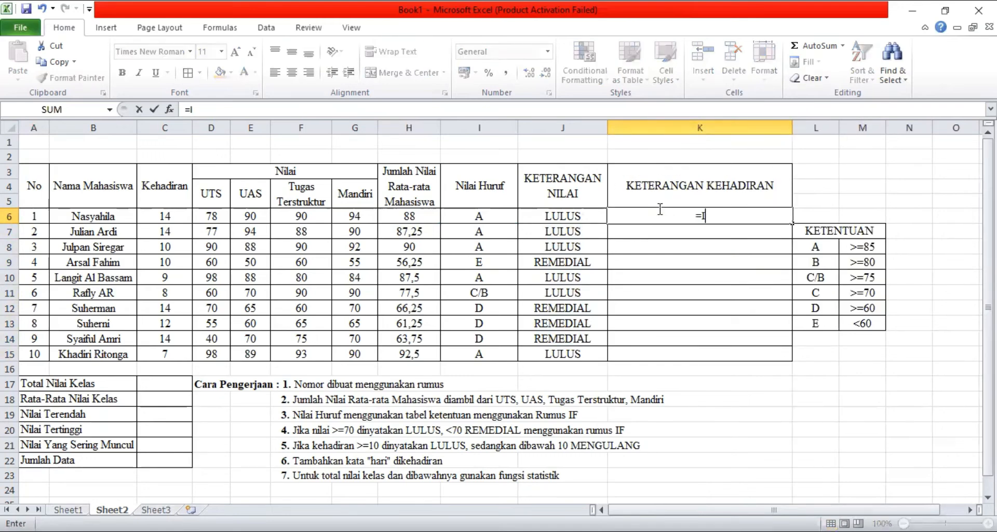
pyautogui.write('F')
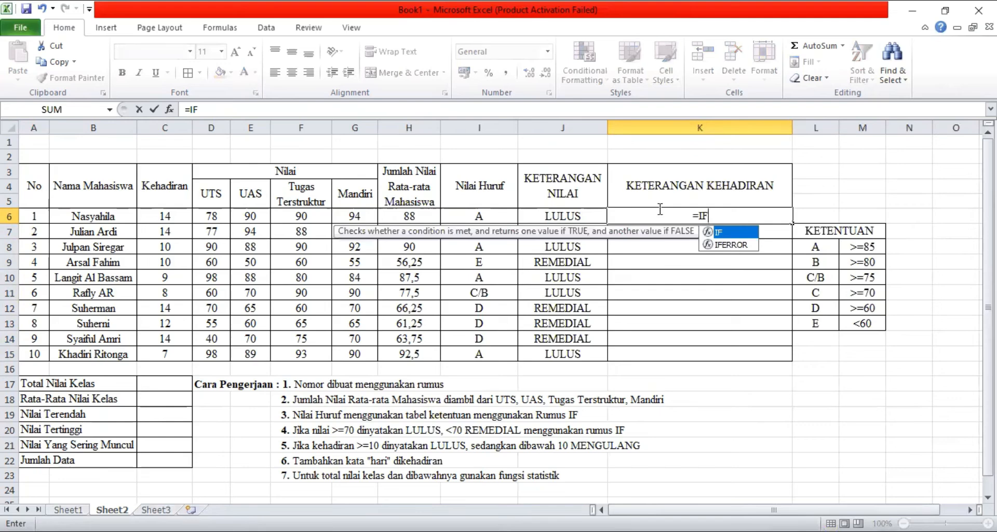
pyautogui.write('(')
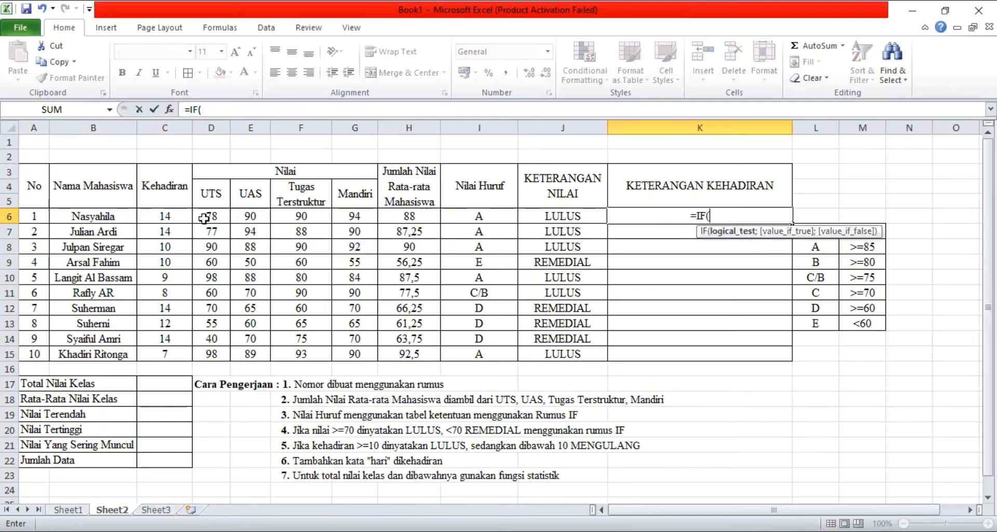
pyautogui.click(164, 214)
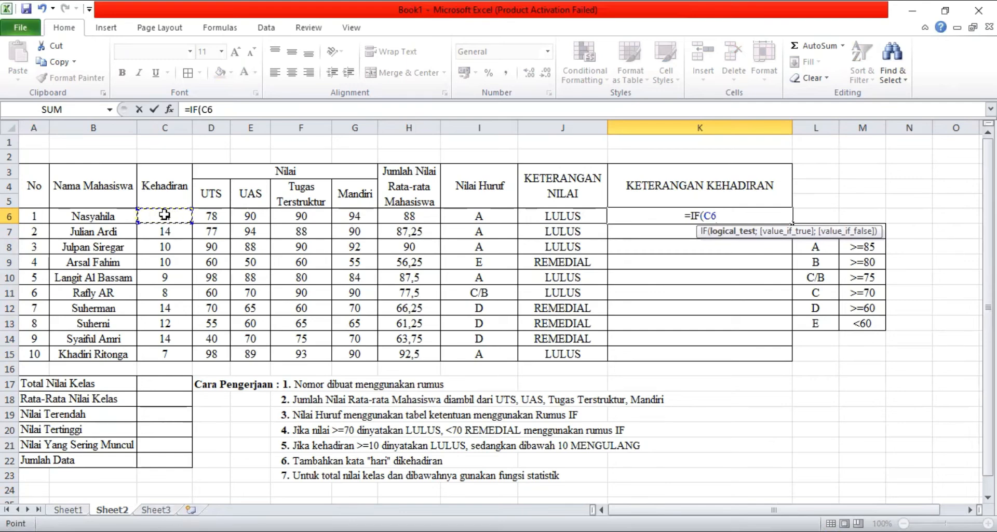
pyautogui.write('>=10')
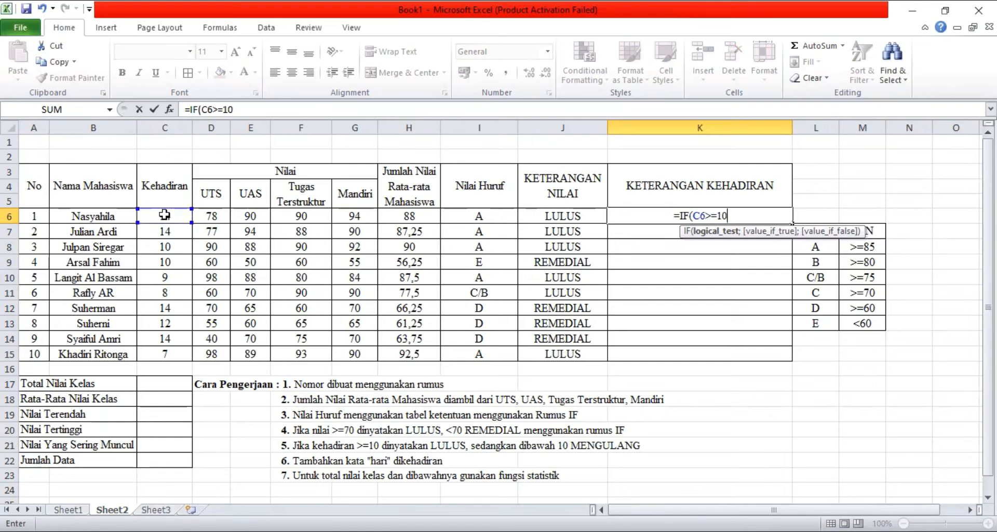
pyautogui.write(';')
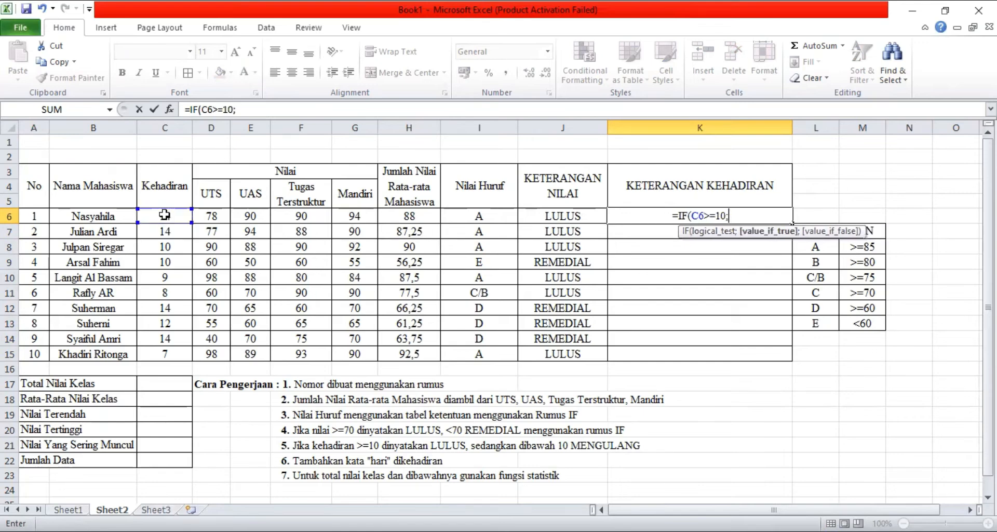
pyautogui.write('"')
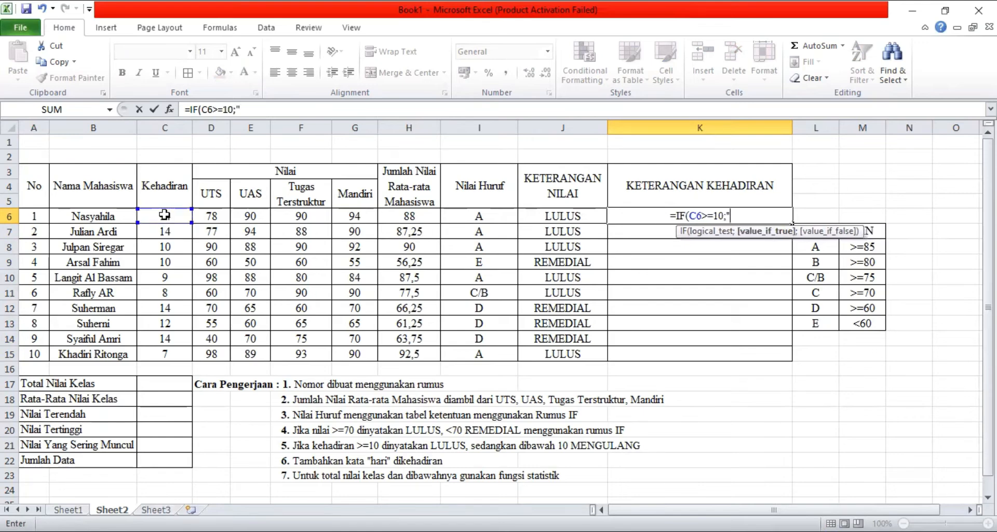
pyautogui.write('LULUS"')
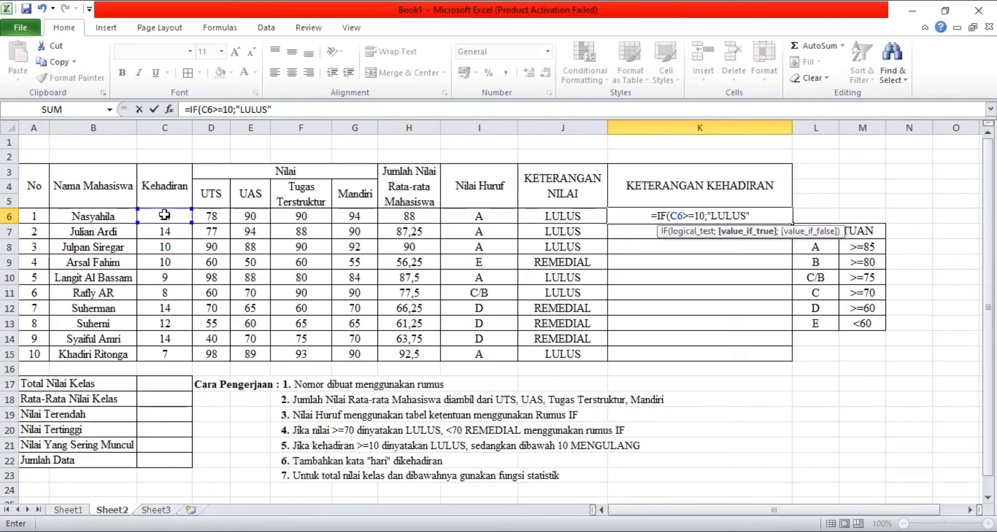
pyautogui.write(';')
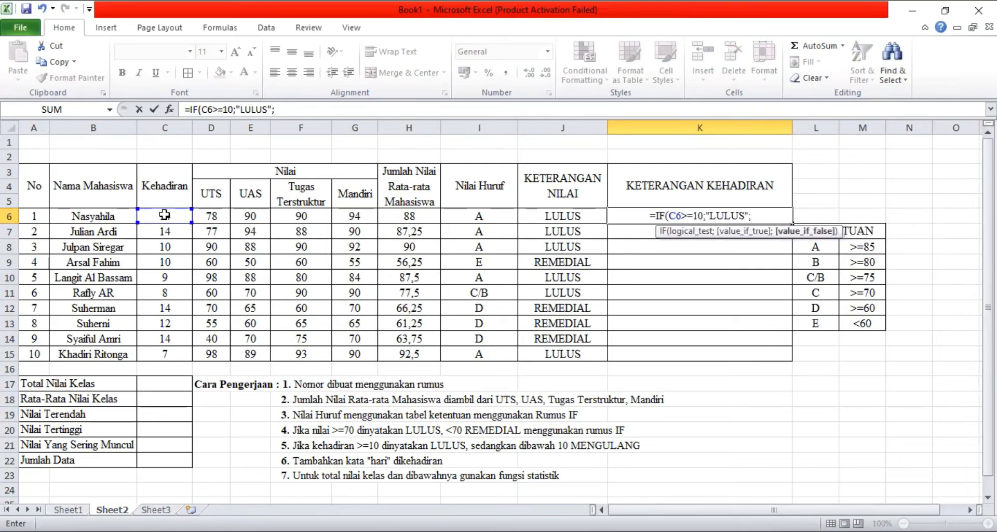
# Complete the K6 formula with the nested condition IF(C6<10;"MENGULANG";0)) and enter it.
pyautogui.write('IF(')
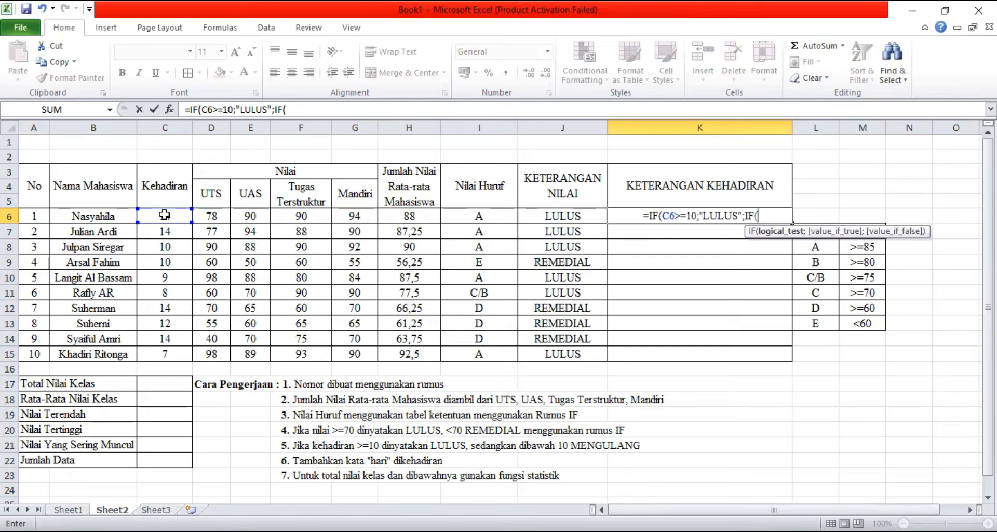
pyautogui.click(165, 214)
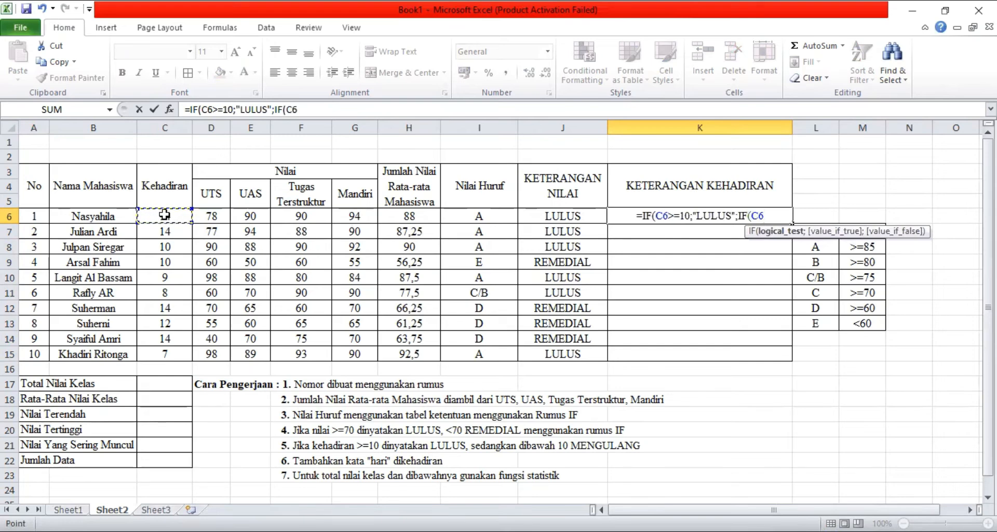
pyautogui.write('<10;"')
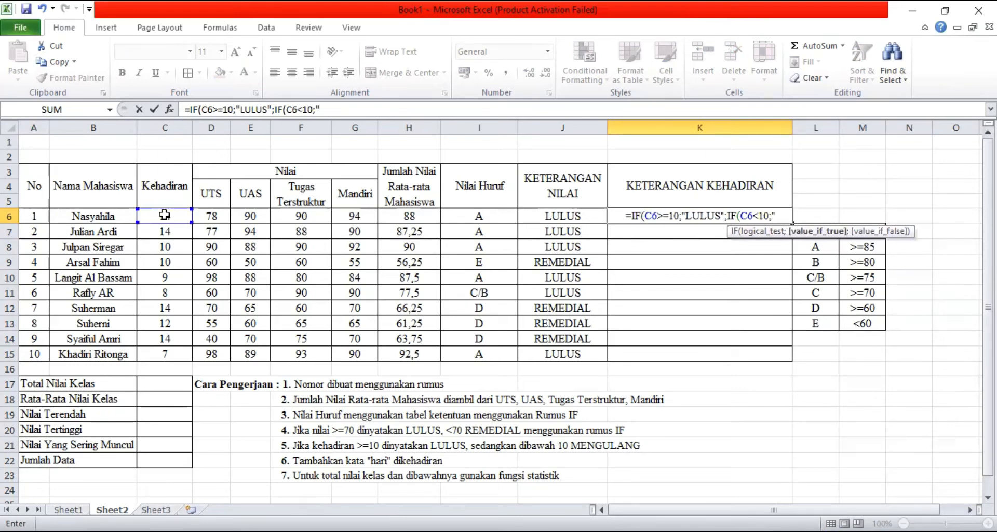
pyautogui.write('MENGULANG"')
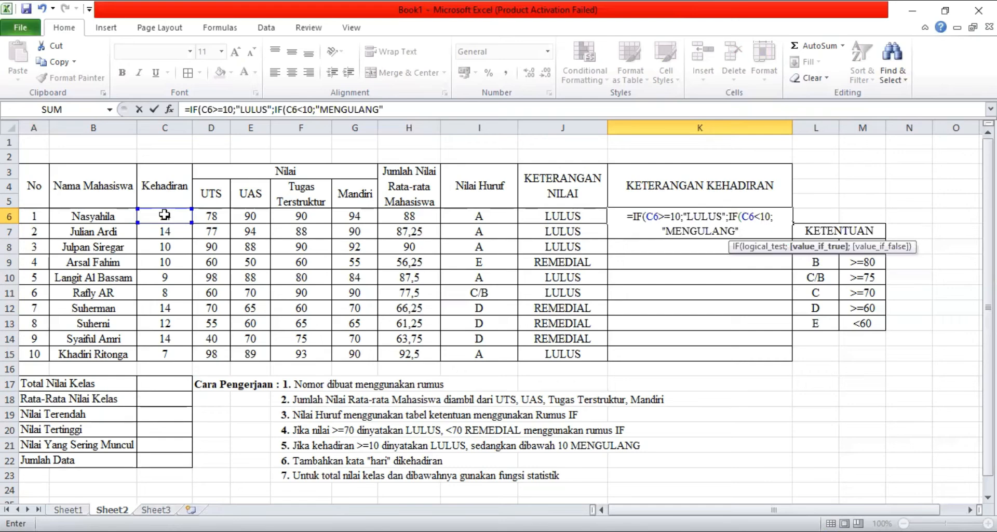
pyautogui.write(';0')
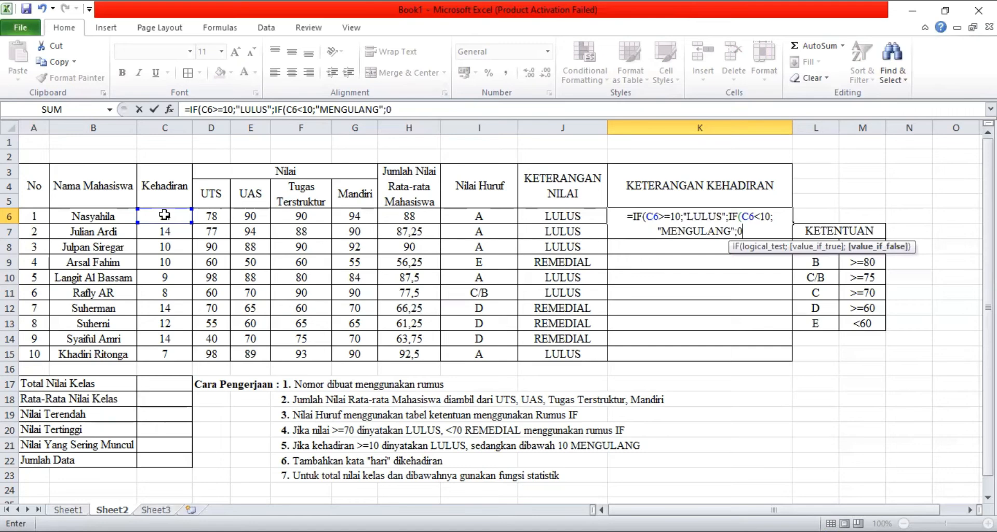
pyautogui.write('))')
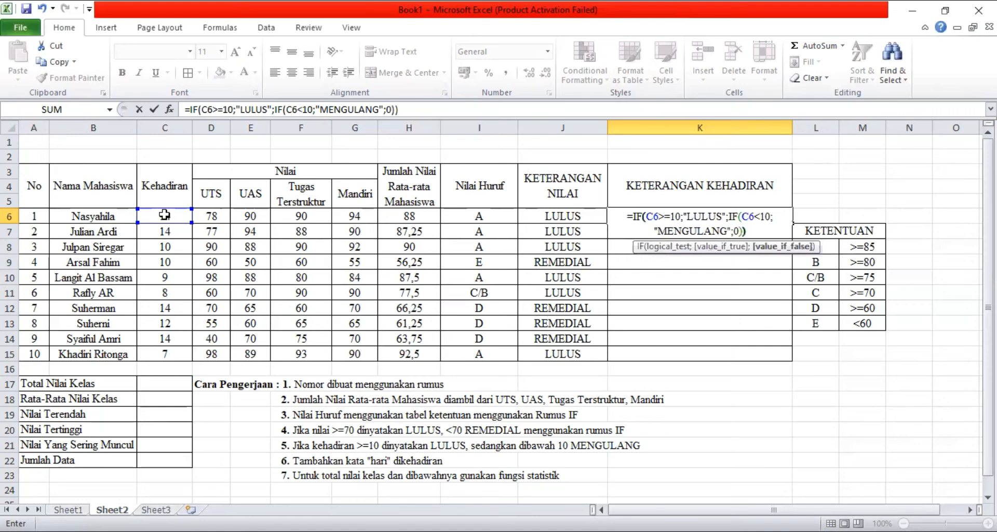
pyautogui.press('Return')
# Copy the K6 attendance status formula down through K15 and narrow the Keterangan Kehadiran column.
pyautogui.click(702, 211)
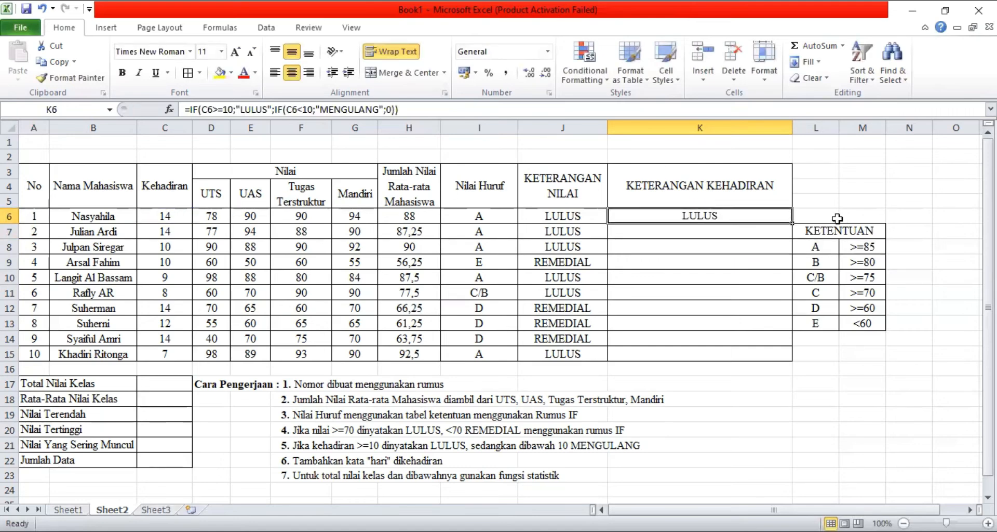
pyautogui.moveTo(792, 223); pyautogui.dragTo(789, 356)
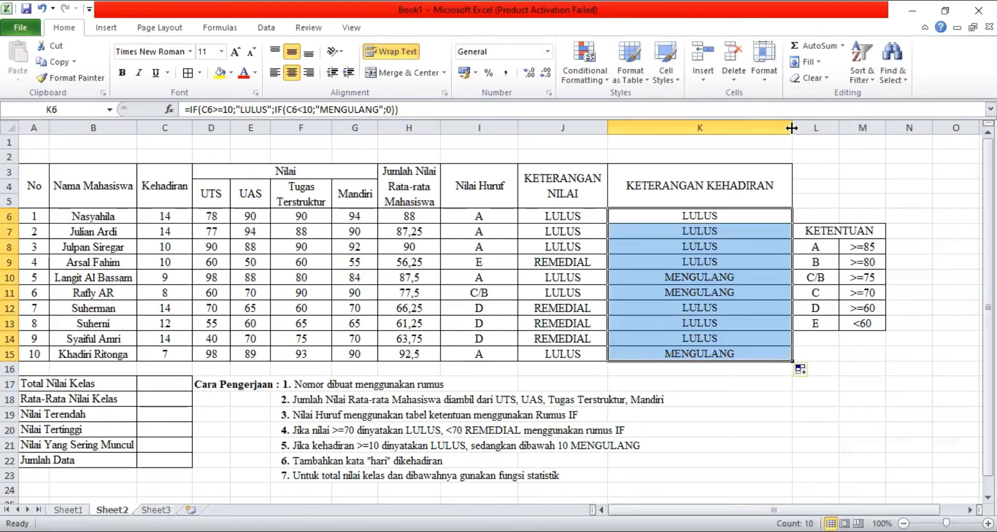
pyautogui.moveTo(791, 127); pyautogui.dragTo(701, 129)
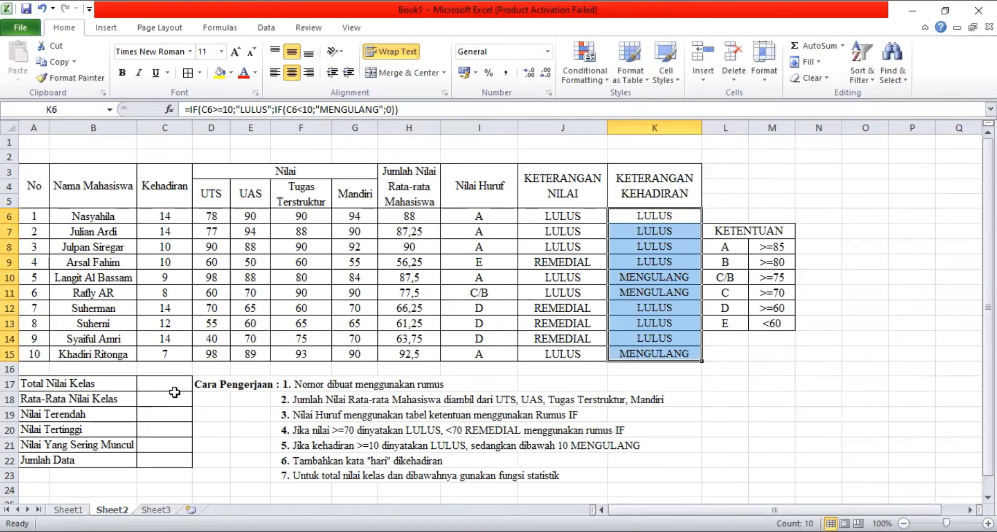
# Calculate Total Nilai Kelas in C17 with the formula =SUM(H6:H15).
pyautogui.click(170, 383)
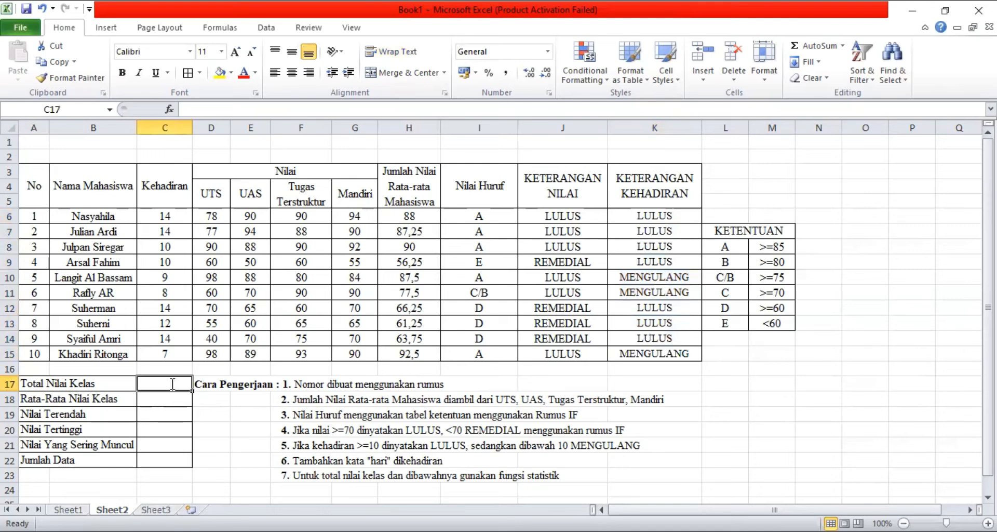
pyautogui.write('=S')
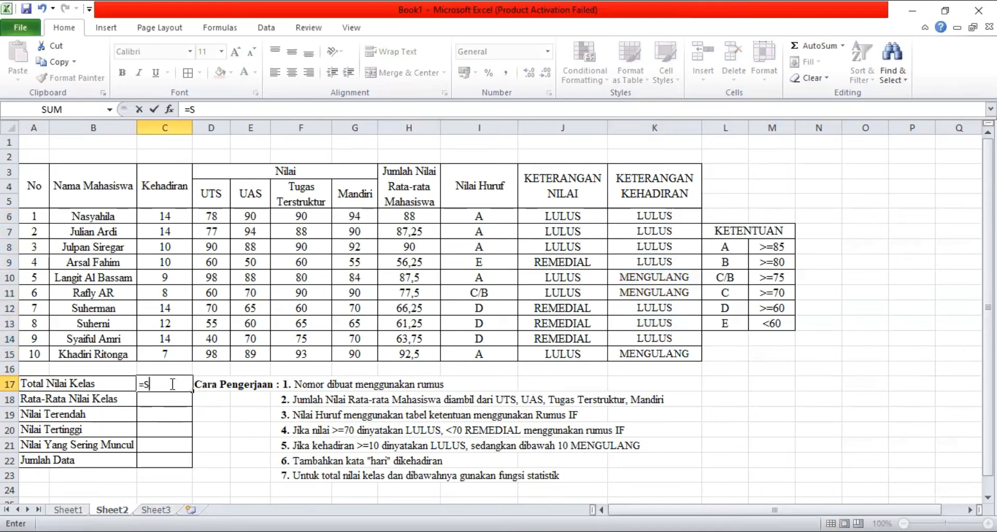
pyautogui.write('UM(')
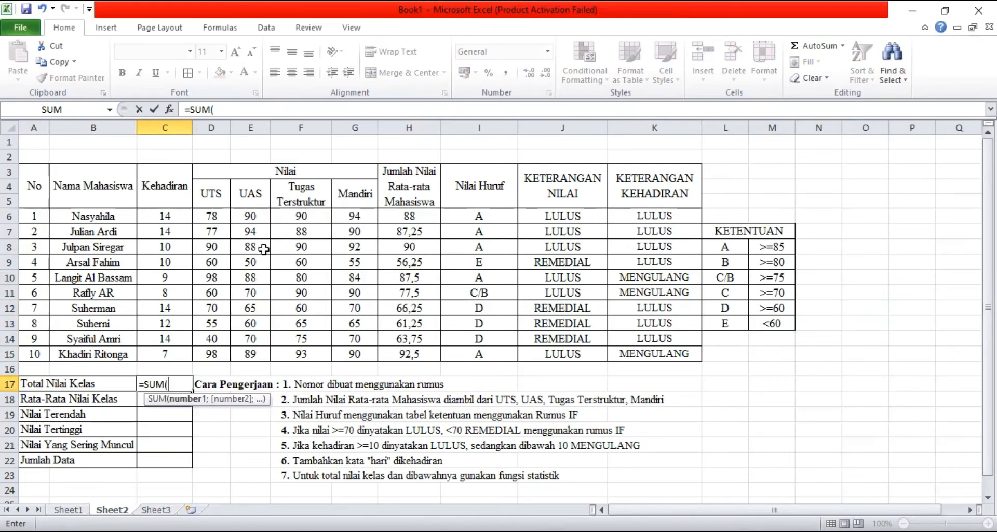
pyautogui.click(414, 213)
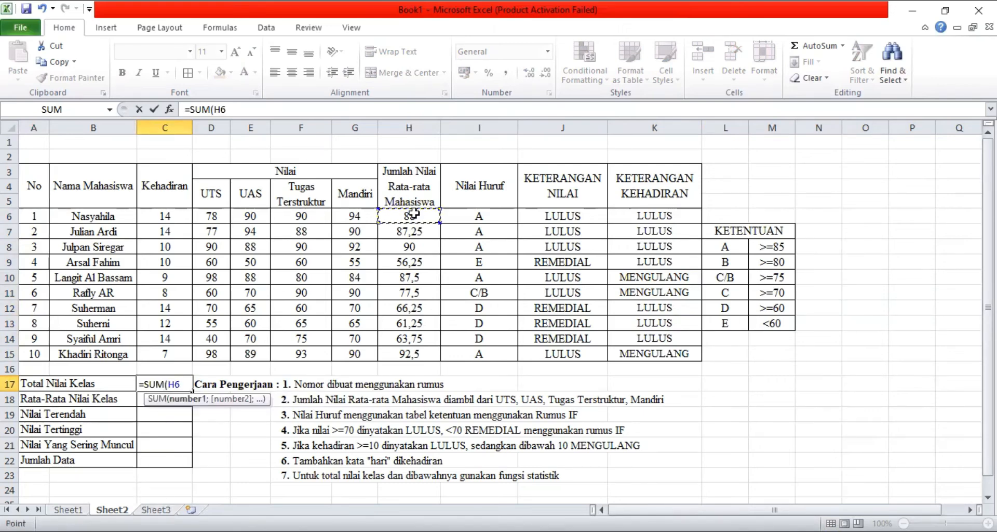
pyautogui.press('F8')
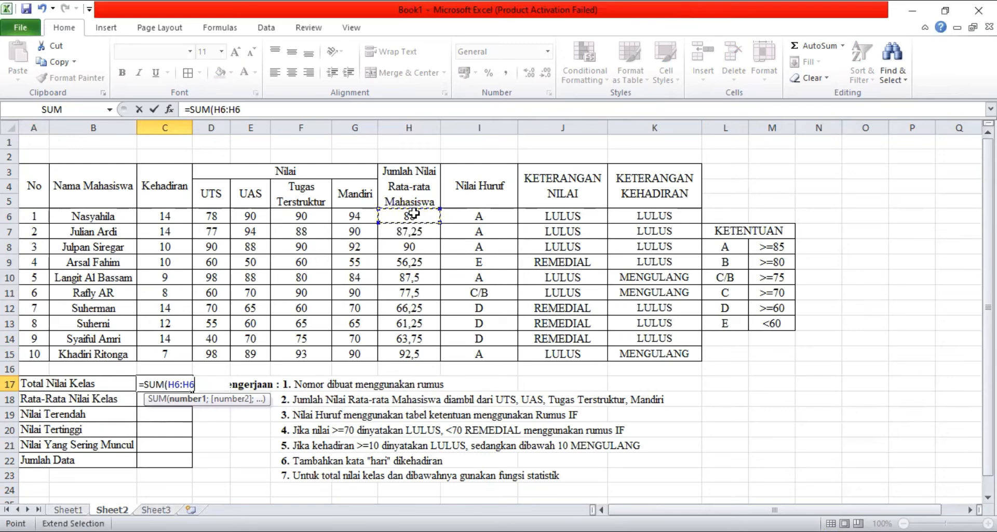
pyautogui.moveTo(414, 213); pyautogui.dragTo(417, 353)
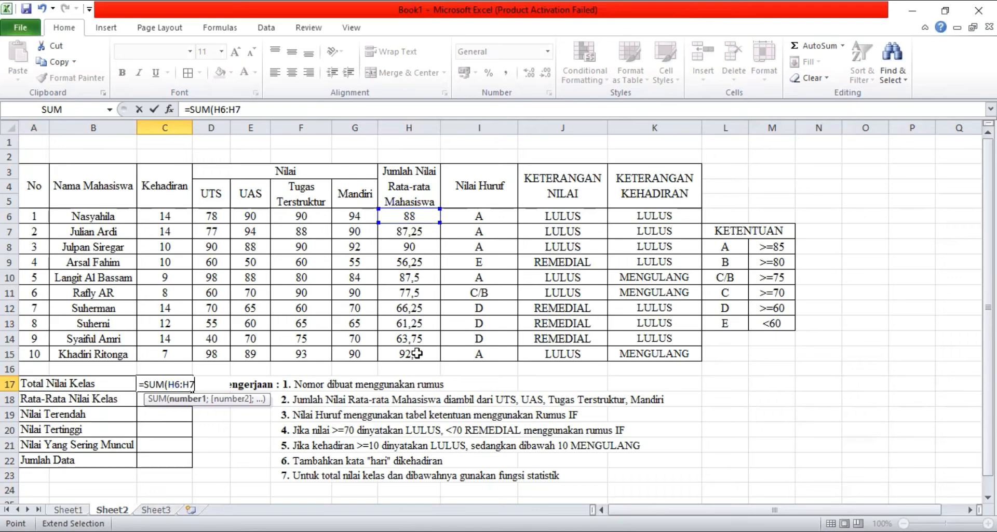
pyautogui.click(417, 354)
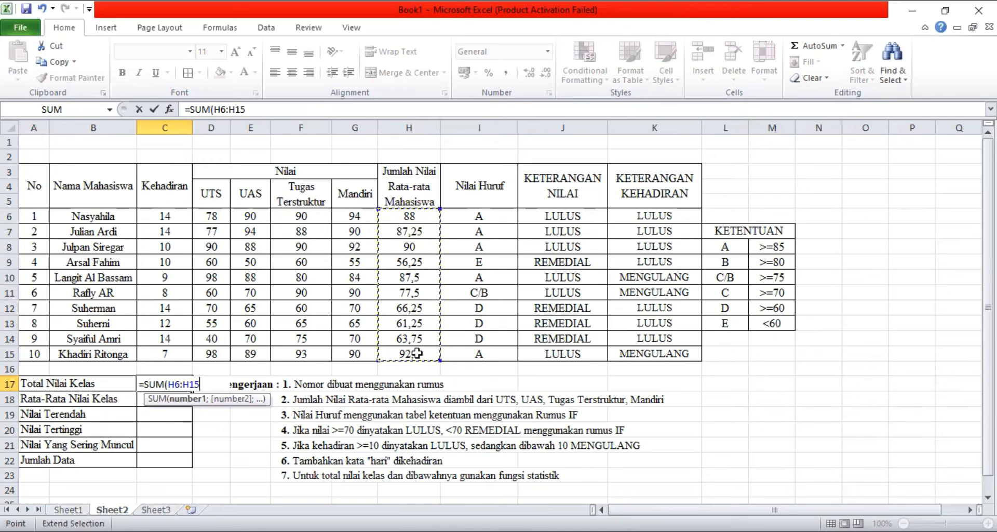
pyautogui.write(')')
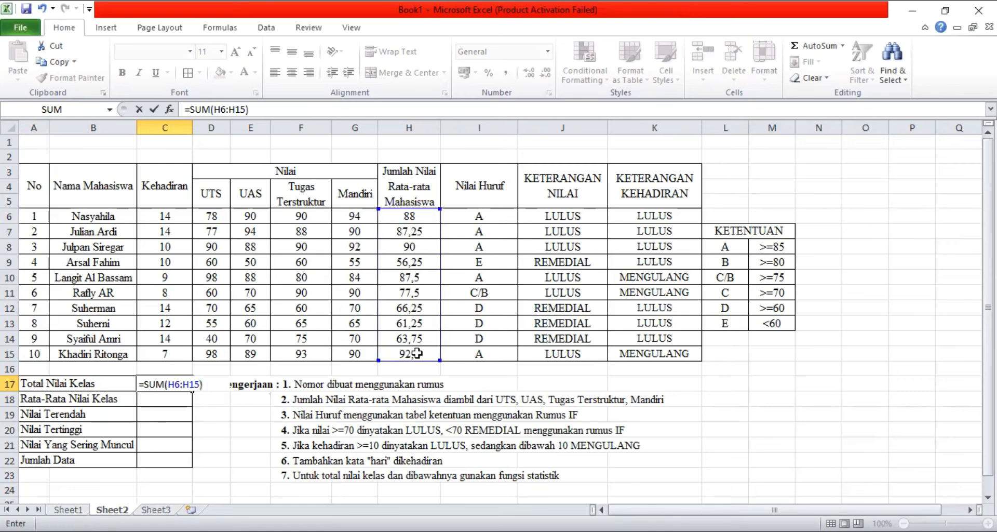
pyautogui.press('Return')
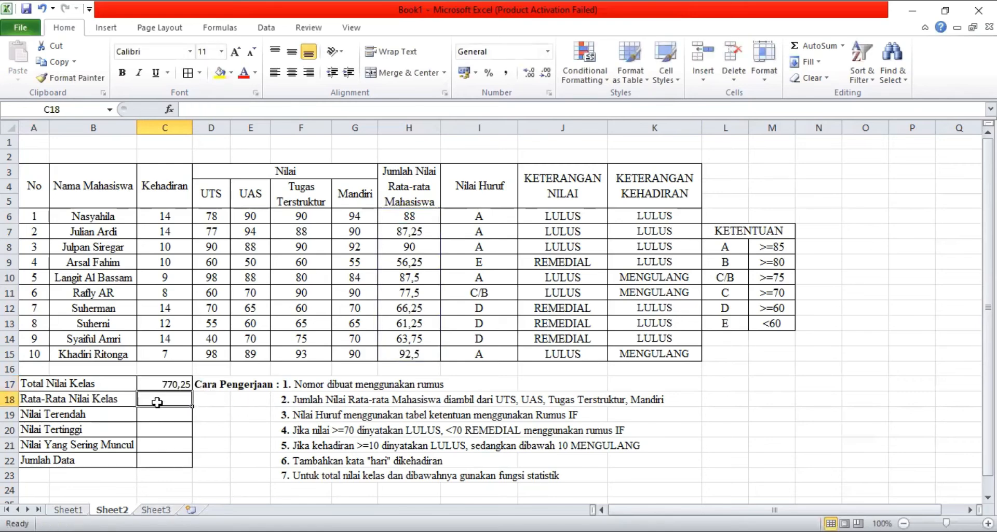
# Calculate Rata-Rata Nilai Kelas in C18 with the formula =AVERAGE(H6:H15).
pyautogui.write('=')
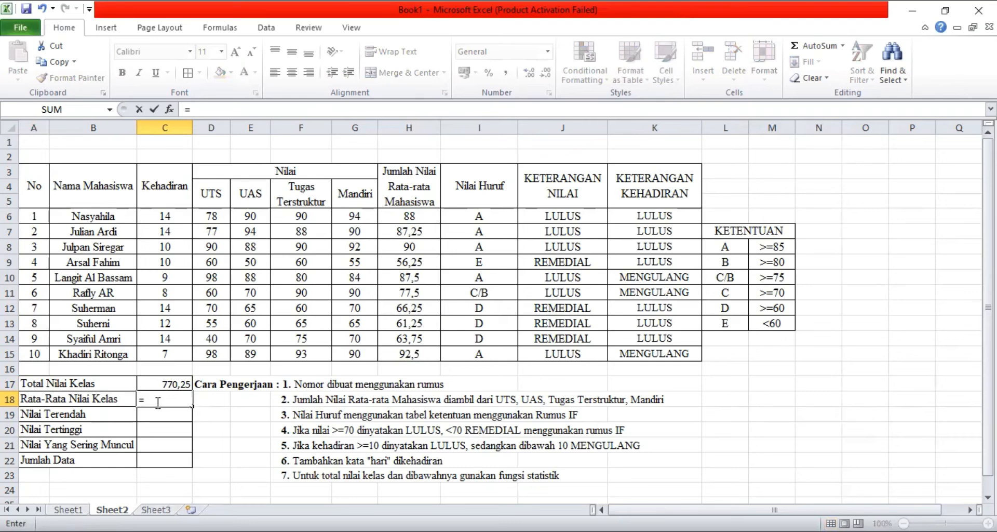
pyautogui.write('AVERAGE')
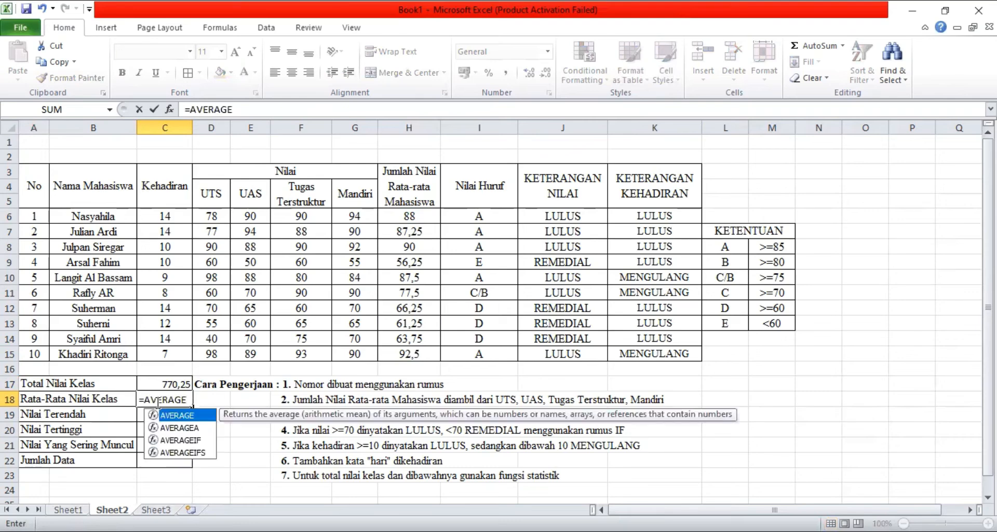
pyautogui.write('(')
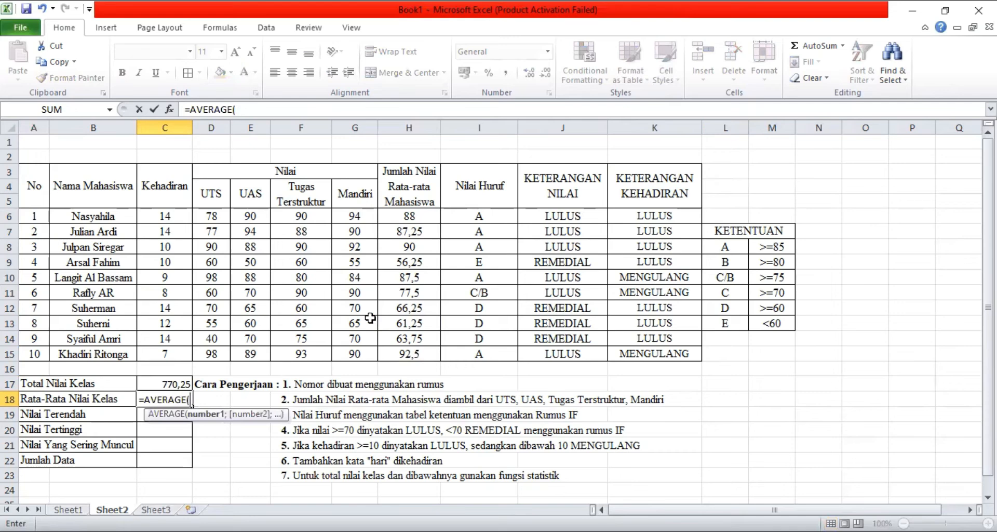
pyautogui.click(399, 218)
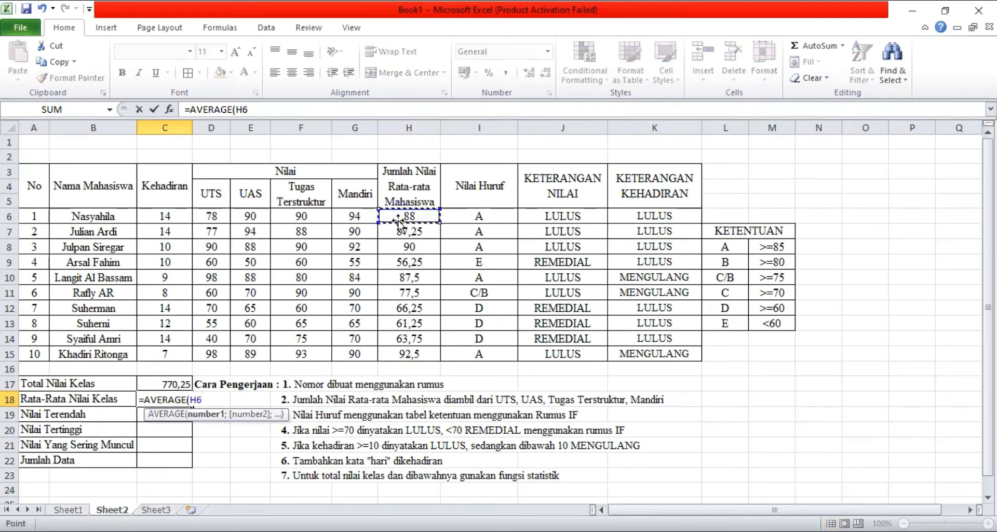
pyautogui.press('F8')
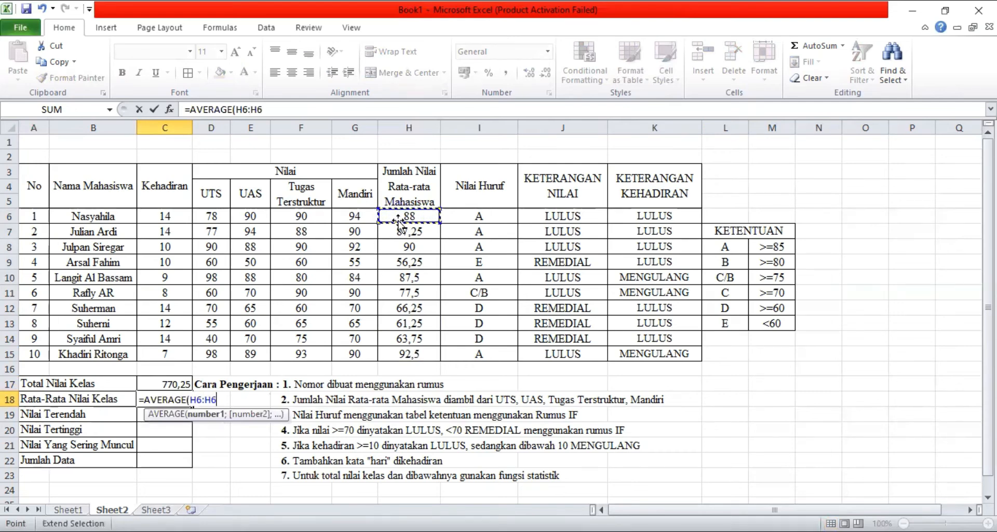
pyautogui.click(416, 355)
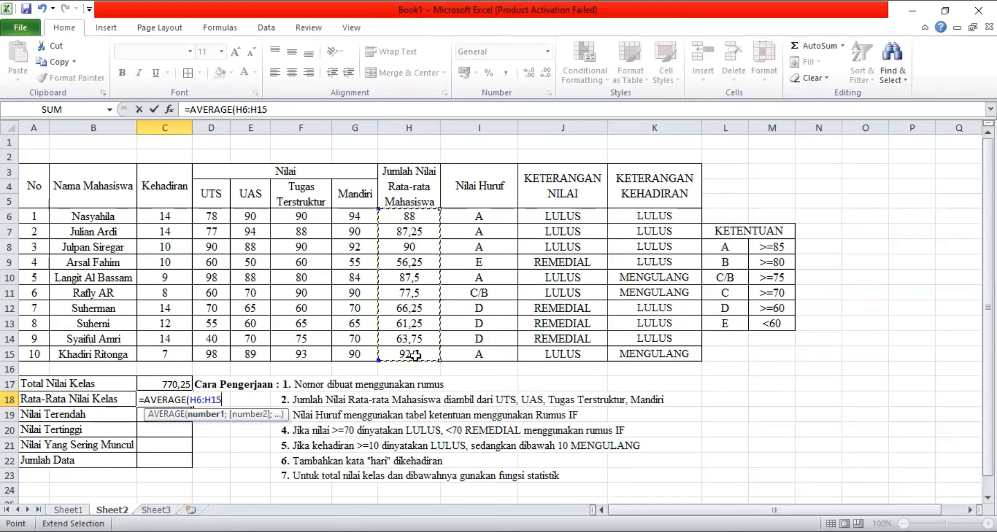
pyautogui.write(')')
pyautogui.press('Return')
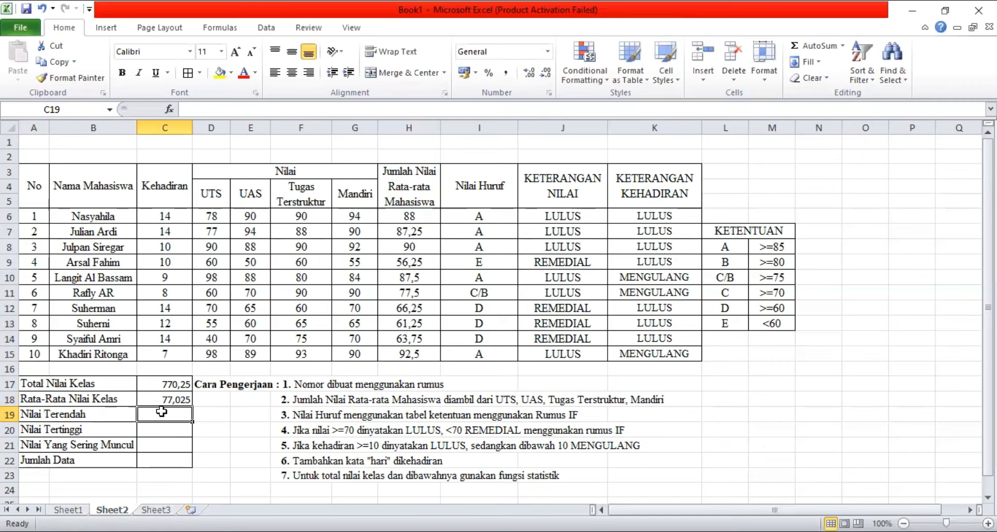
# Calculate Nilai Terendah in C19 with the formula =MIN(H6:H15).
pyautogui.write('=M')
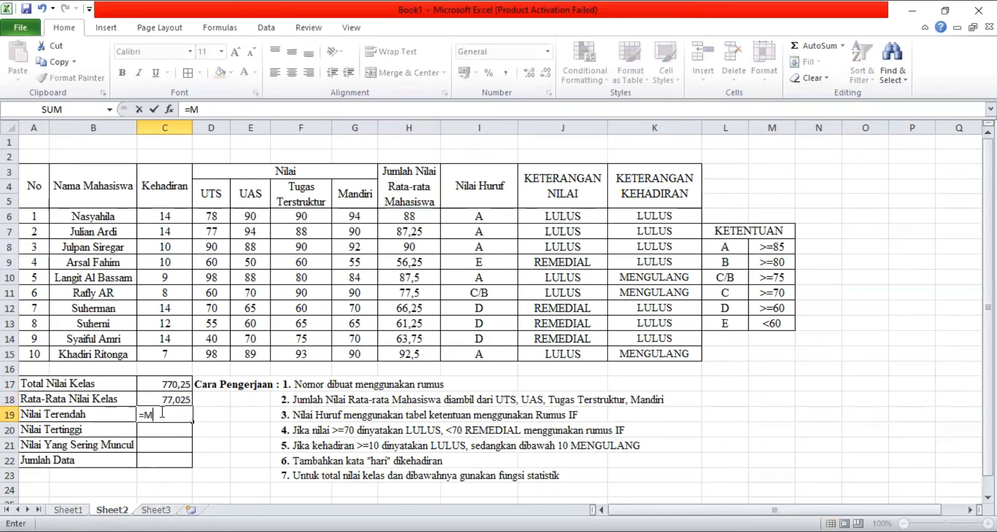
pyautogui.write('IN(')
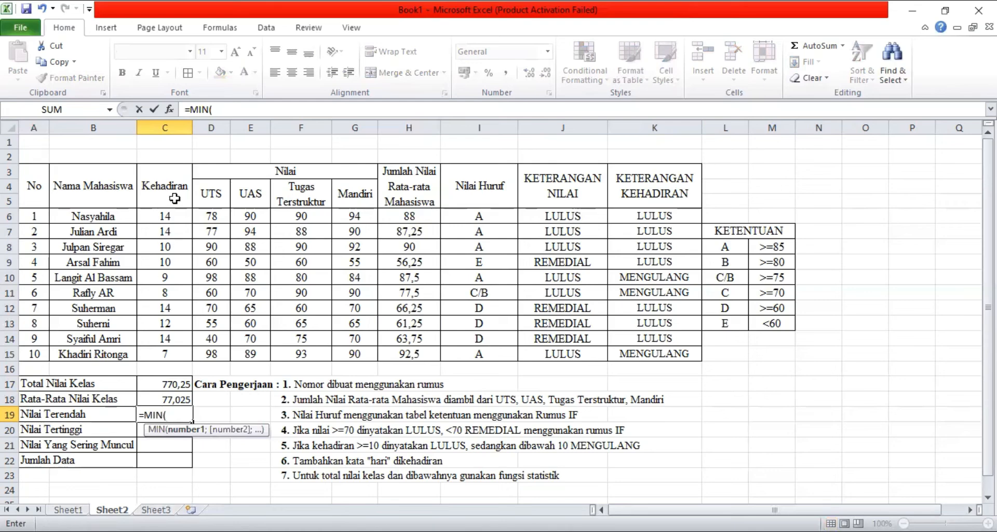
pyautogui.click(390, 220)
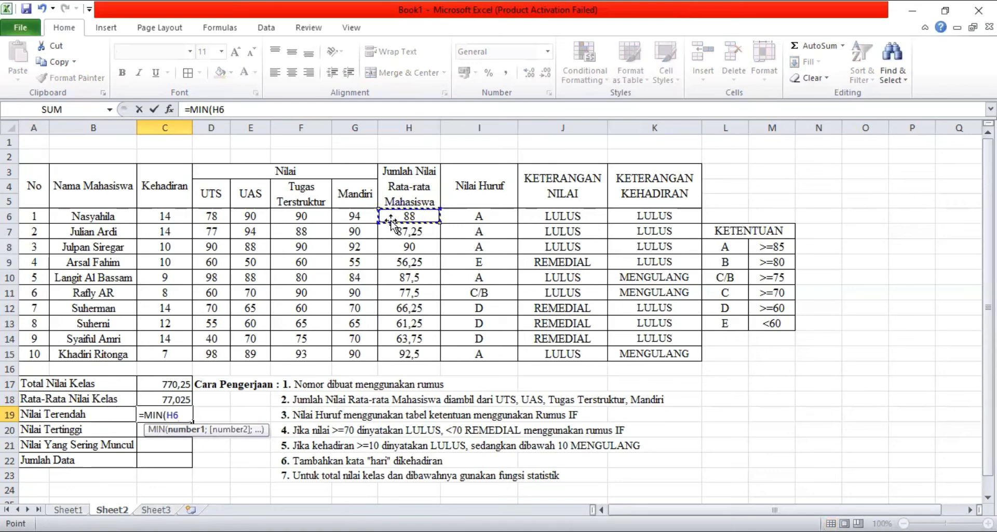
pyautogui.press('F8')
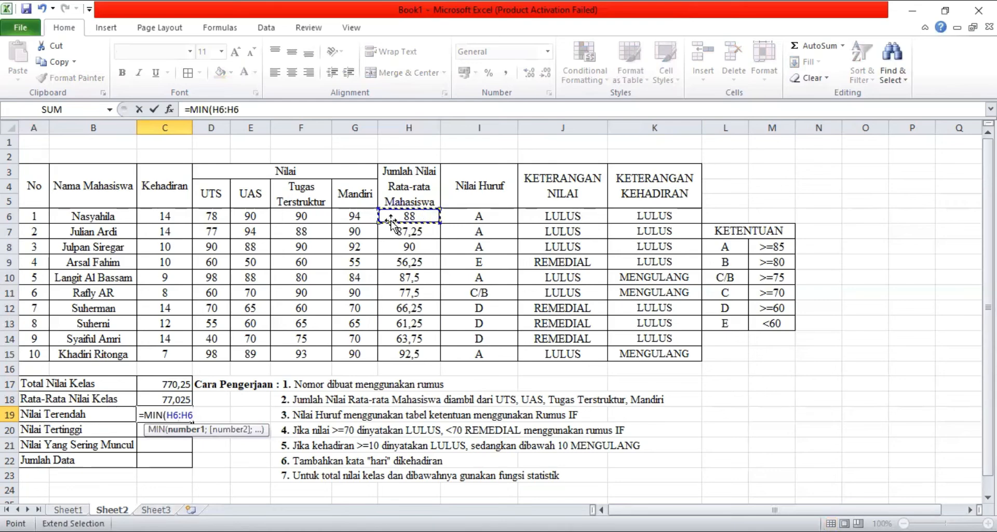
pyautogui.click(399, 358)
pyautogui.write(')')
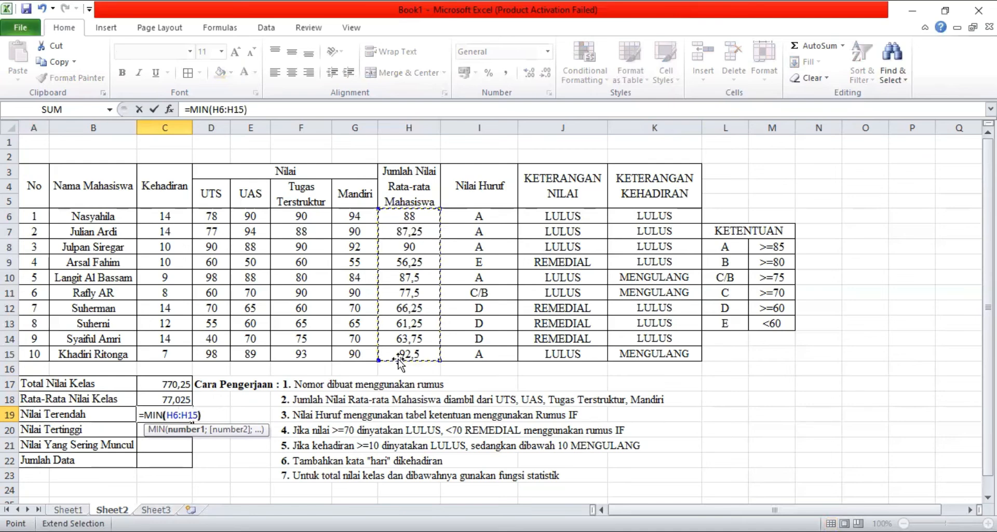
pyautogui.press('Return')
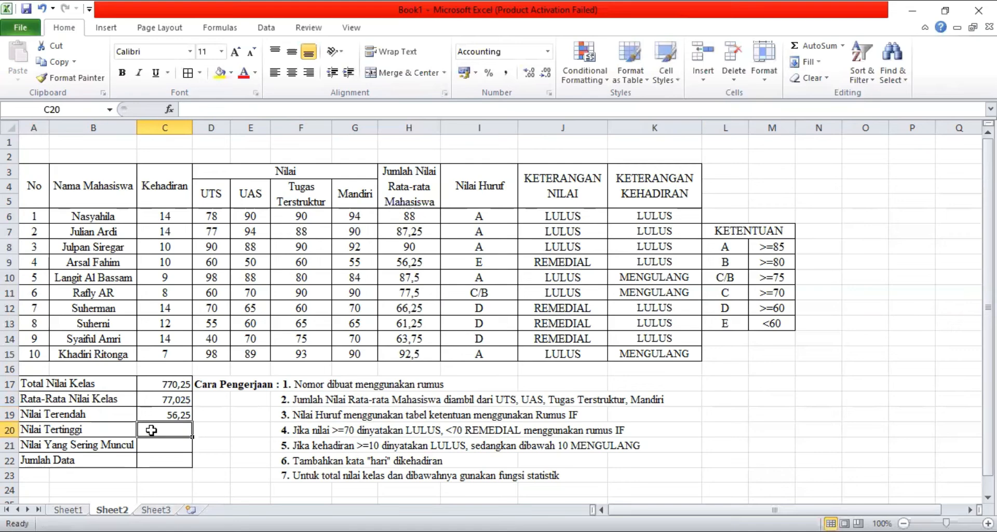
# Calculate Nilai Tertinggi in C20 with the formula =MAX(H6:H15).
pyautogui.write('=')
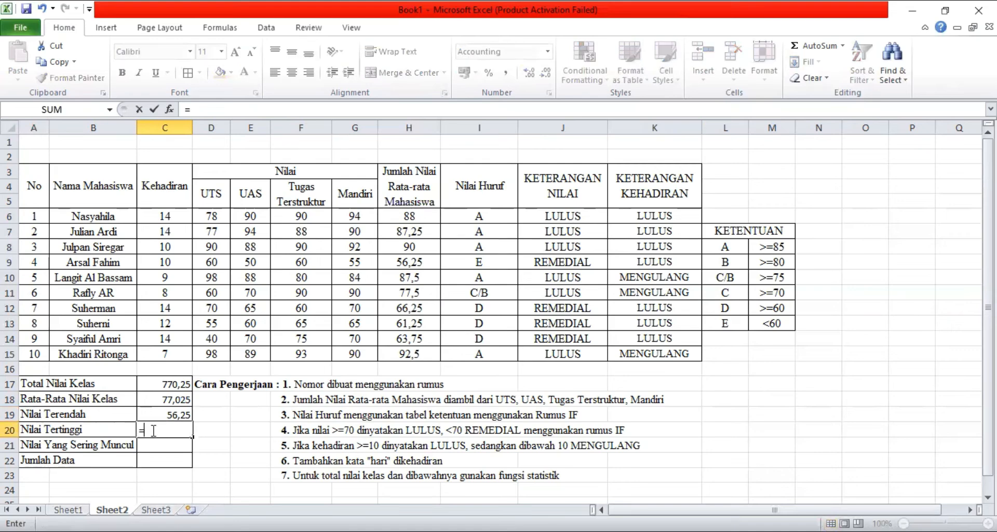
pyautogui.write('MAX')
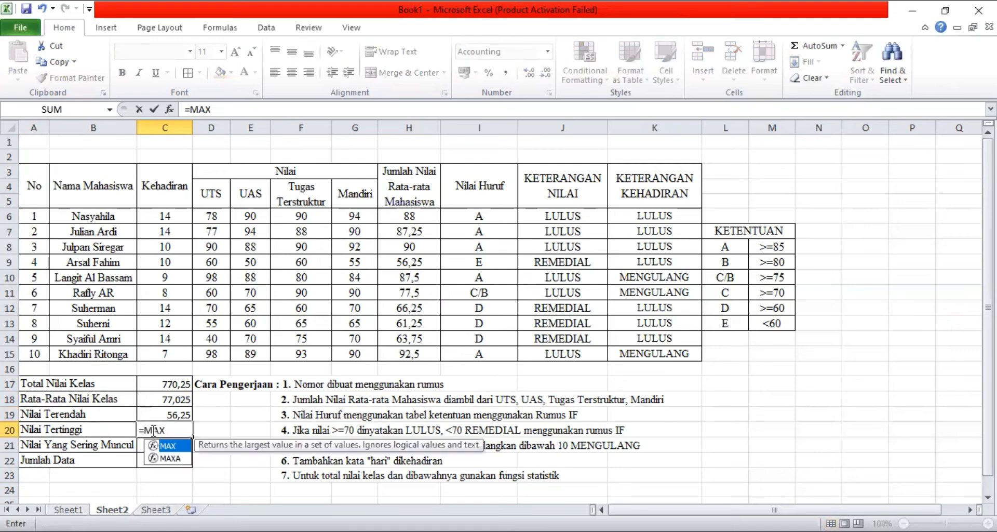
pyautogui.write('(')
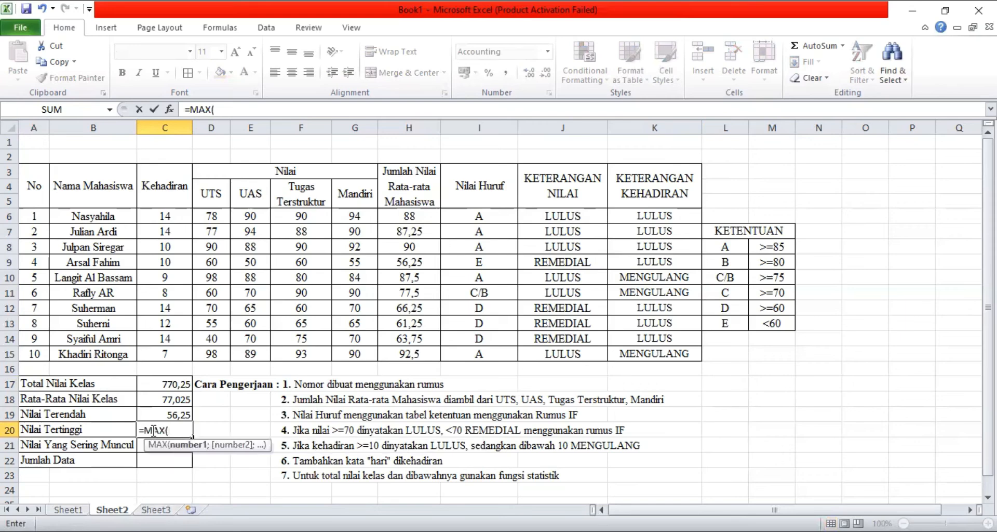
pyautogui.click(398, 218)
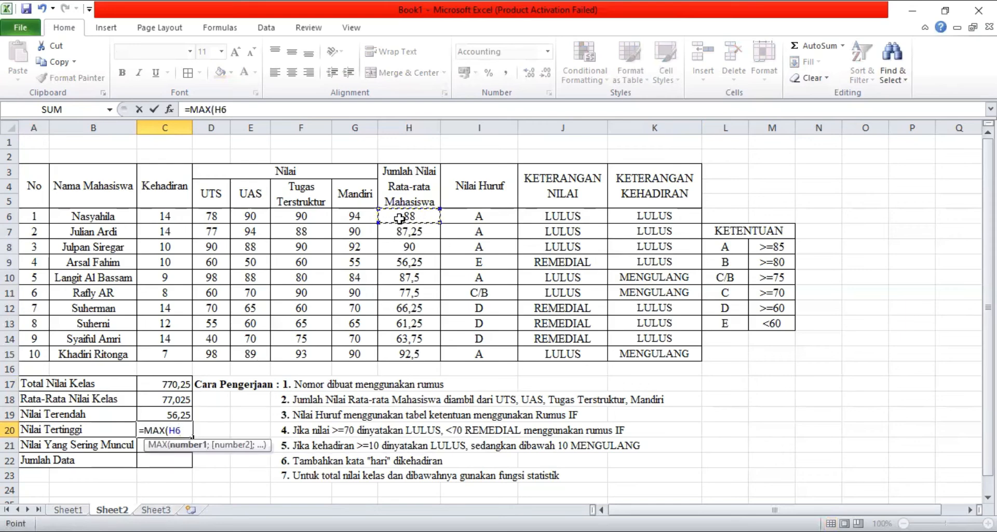
pyautogui.press('F8')
pyautogui.press('Down')
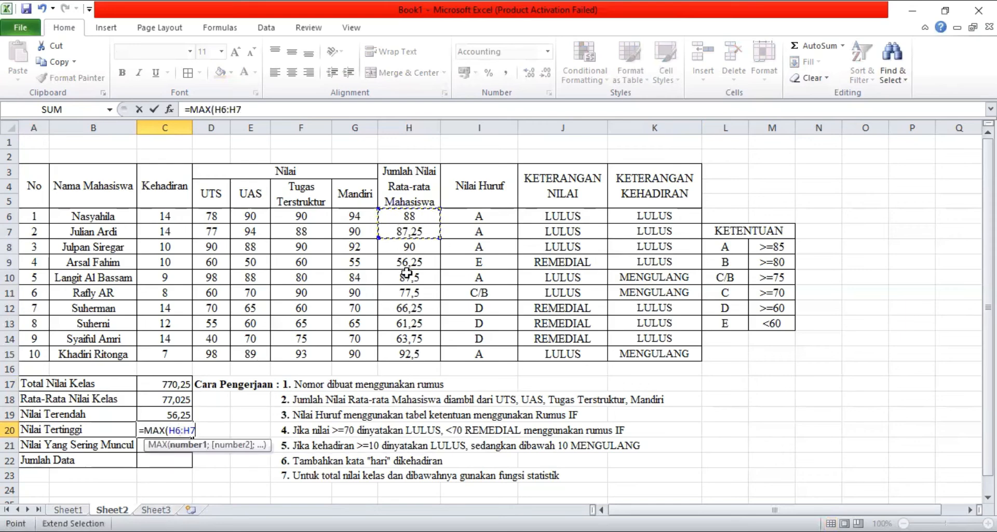
pyautogui.click(410, 354)
pyautogui.write(')')
pyautogui.press('Return')
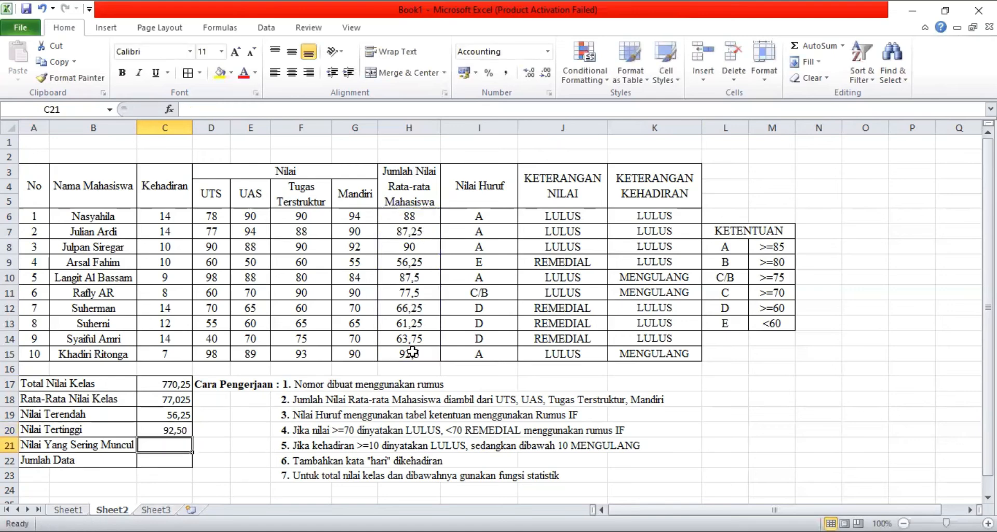
# Calculate Nilai Yang Sering Muncul in C21 with the formula =MODE(D6:G15).
pyautogui.write('=')
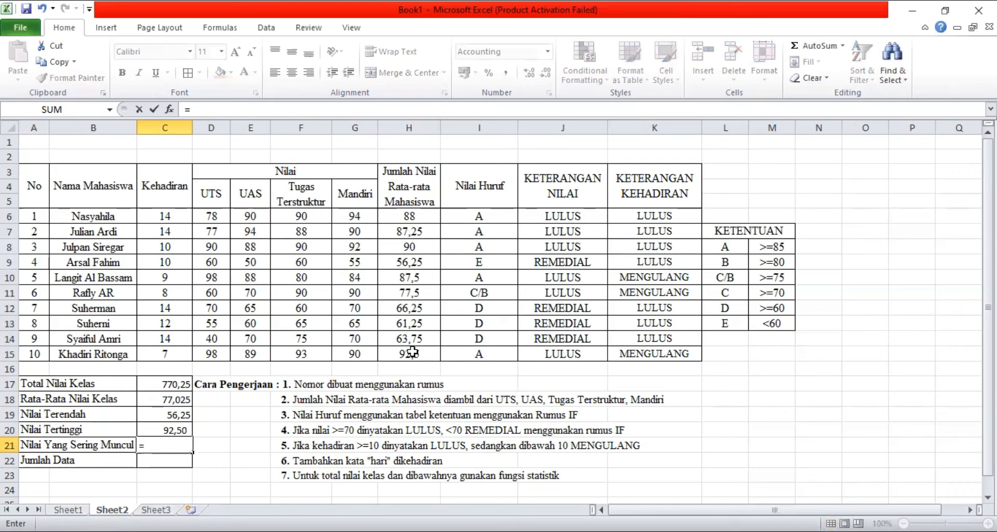
pyautogui.write('MODE(')
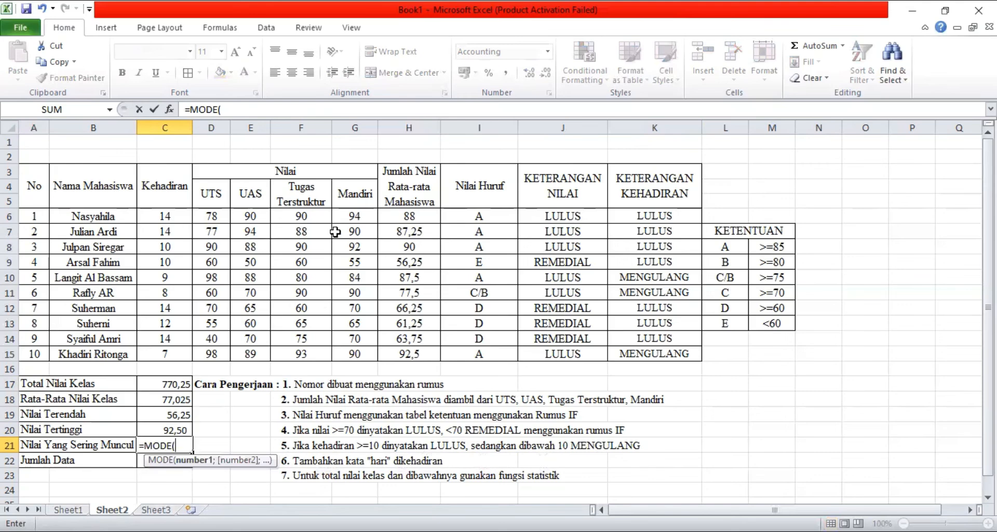
pyautogui.click(219, 217)
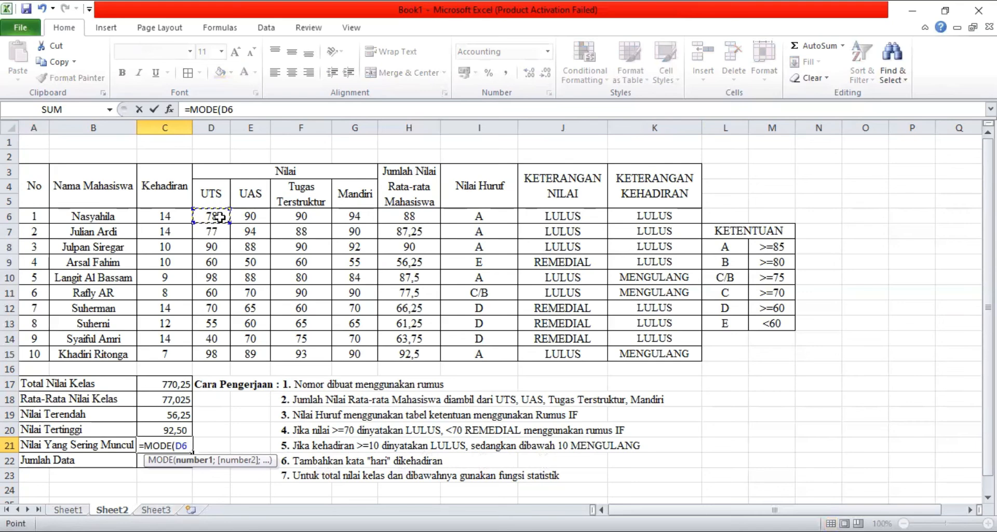
pyautogui.press('F8')
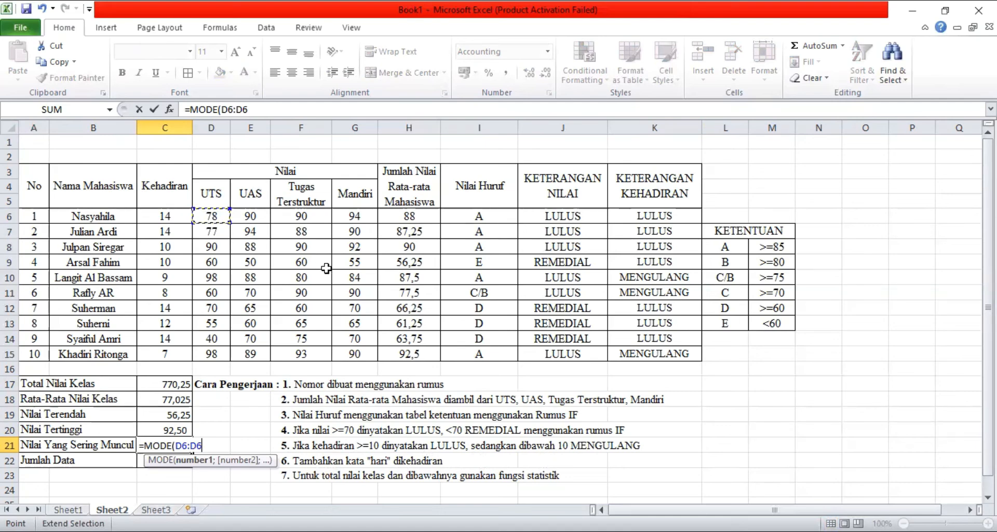
pyautogui.click(354, 352)
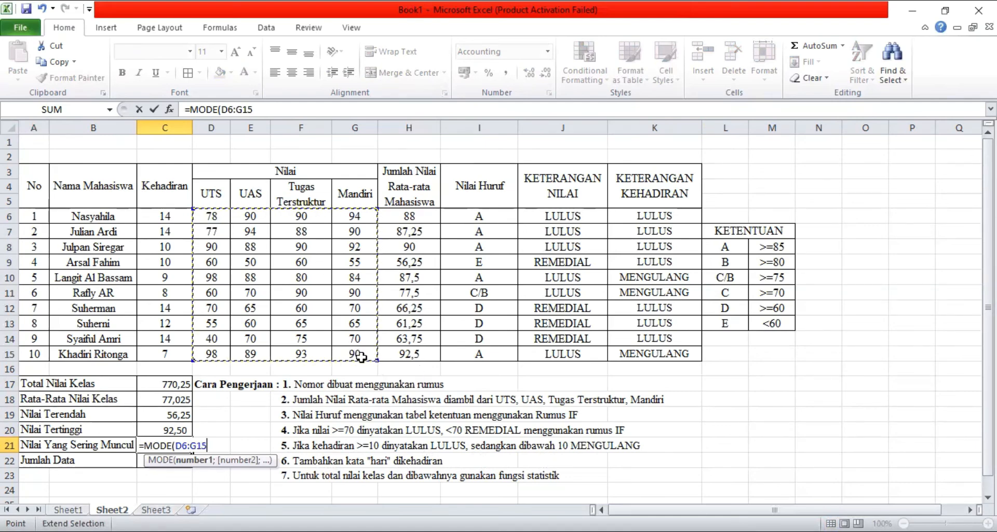
pyautogui.write(')')
pyautogui.press('Return')
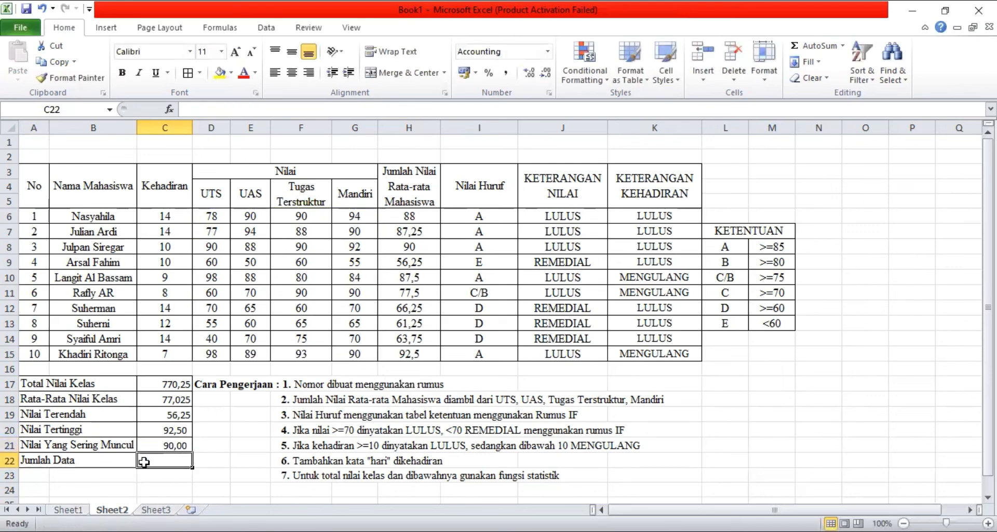
# Calculate Jumlah Data in C22 with the formula =COUNT(D6:G15).
pyautogui.write('=')
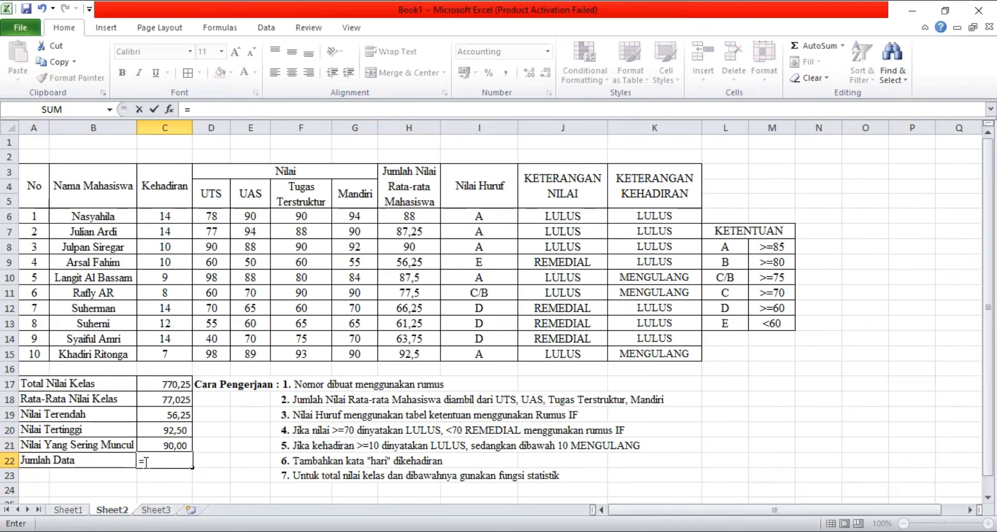
pyautogui.write('COUNT')
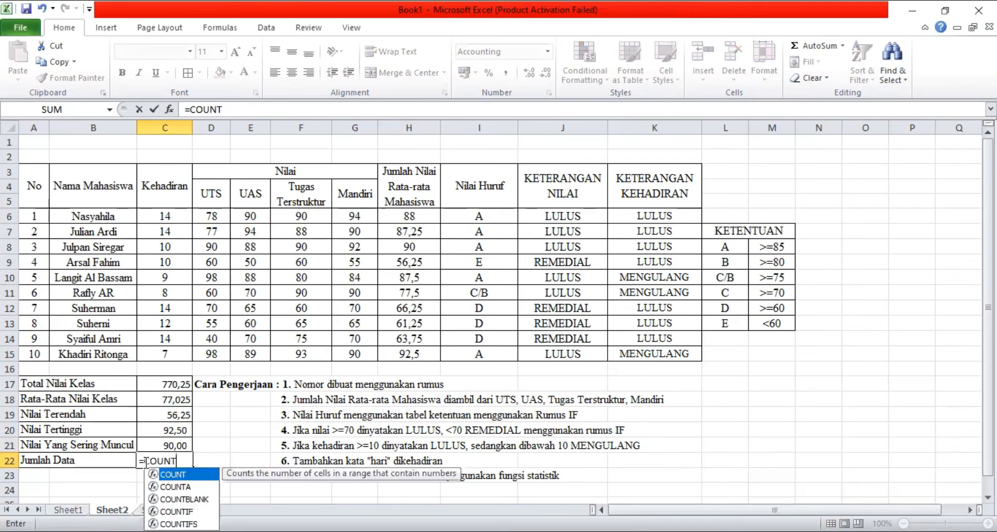
pyautogui.write('(')
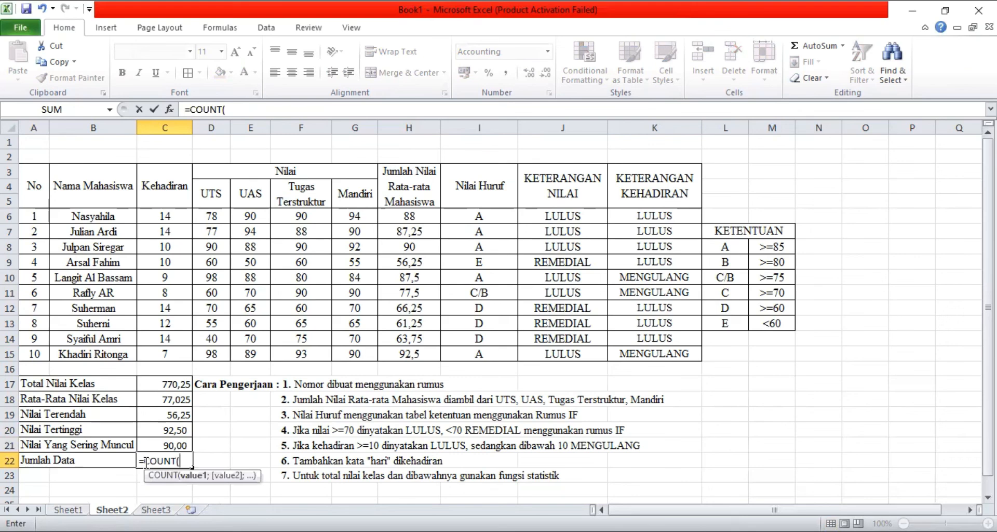
pyautogui.click(219, 223)
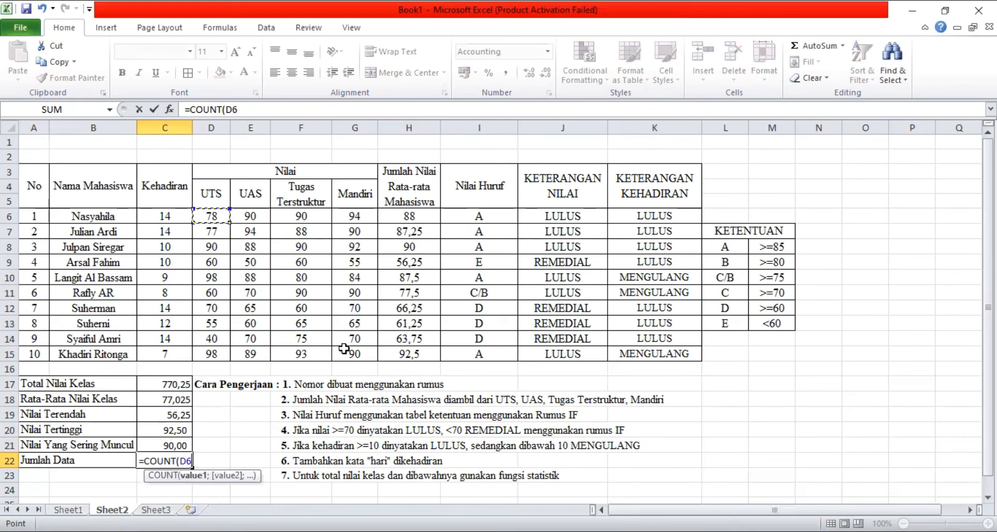
pyautogui.keyDown('shift'); pyautogui.click(357, 358); pyautogui.keyUp('shift')
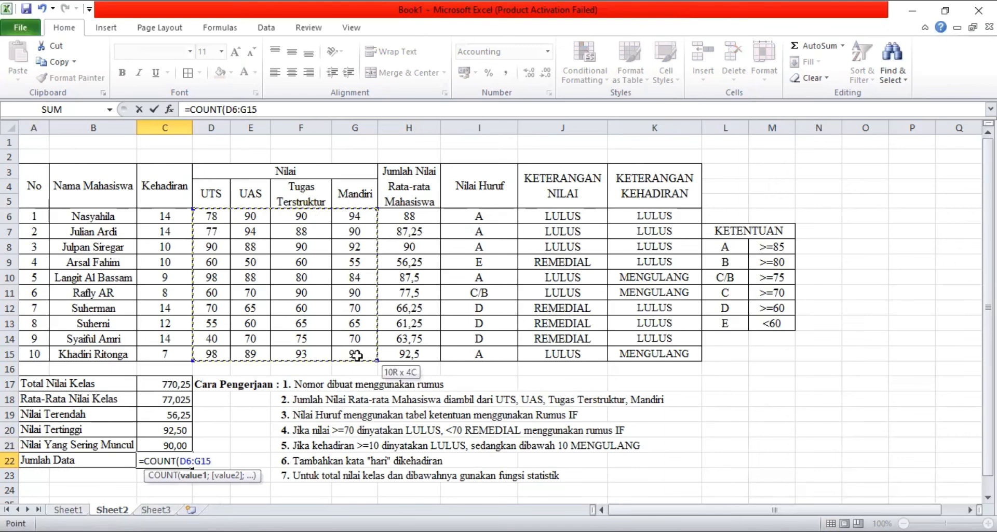
pyautogui.write(')')
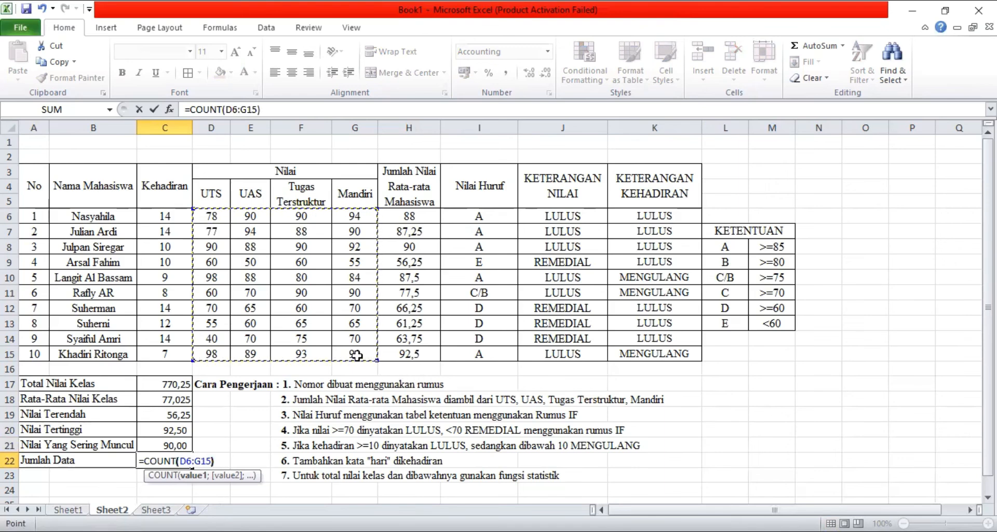
pyautogui.press('Return')
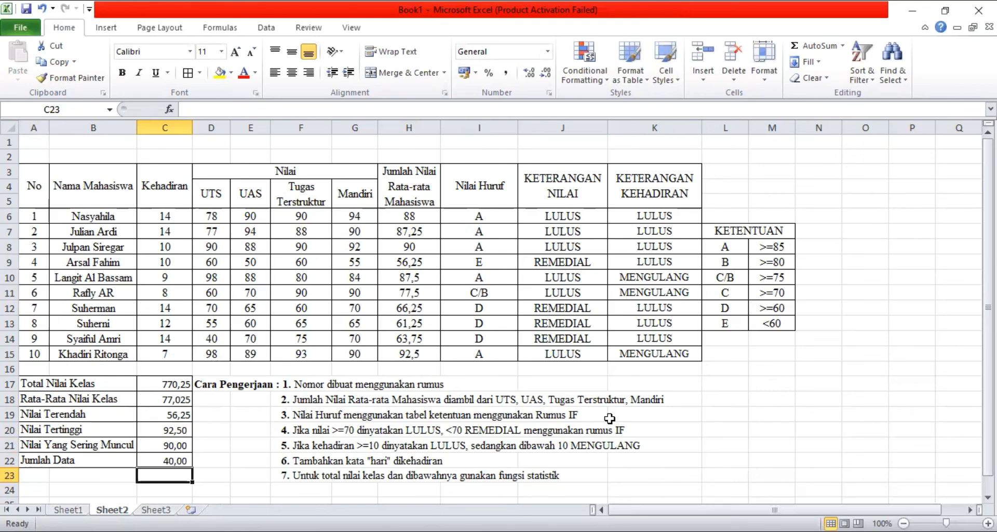
# Apply the custom number format # "Hari" to the Kehadiran values in C6:C15.
pyautogui.click(171, 217)
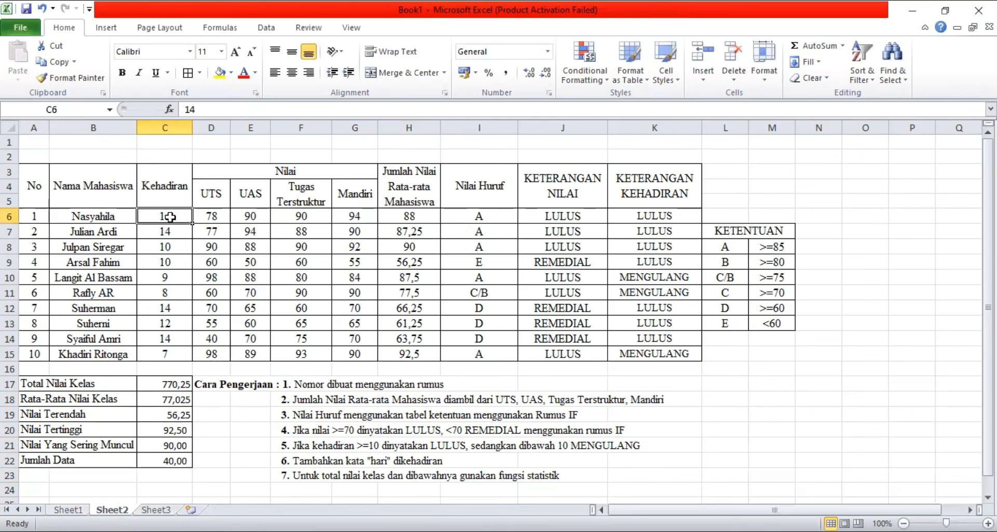
pyautogui.moveTo(171, 217); pyautogui.dragTo(177, 362)
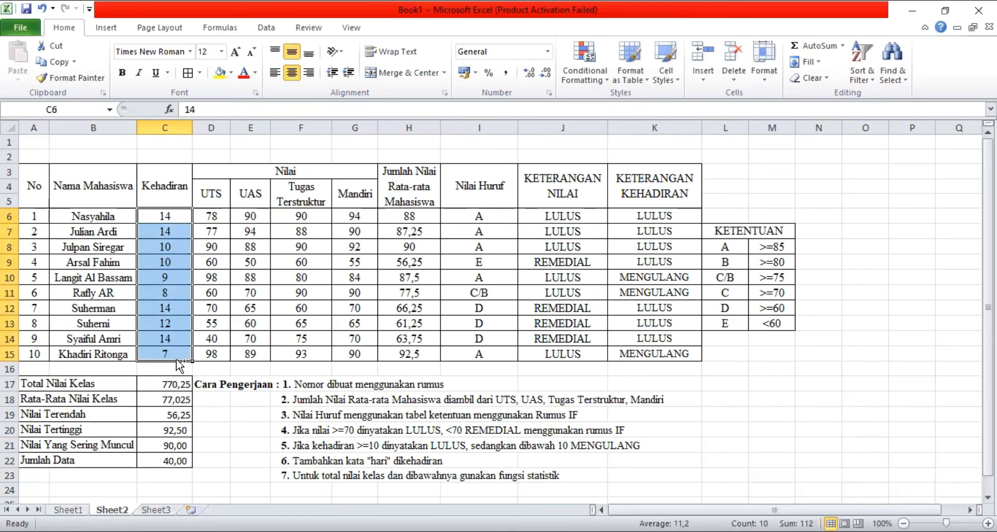
pyautogui.hotkey('ctrl', '1')
pyautogui.click(229, 358)
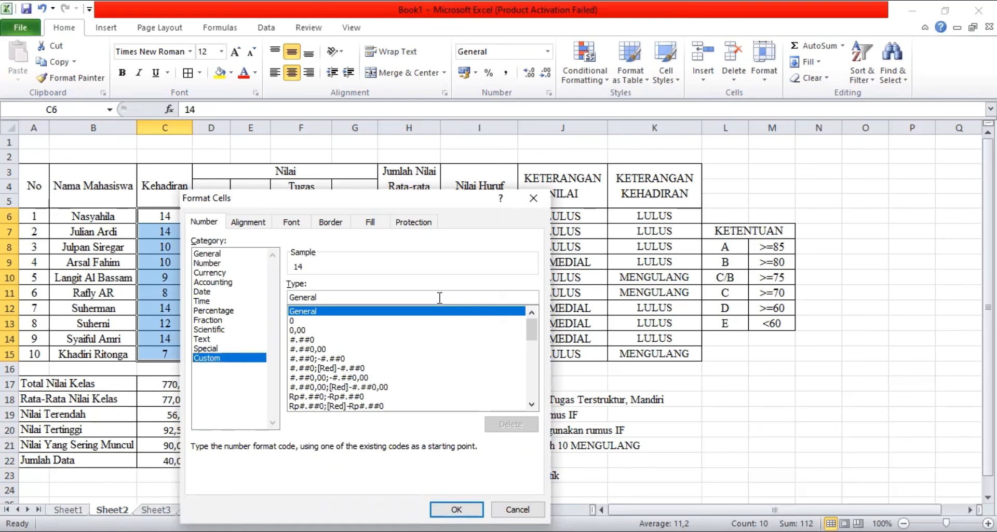
pyautogui.press('BackSpace')
pyautogui.press('BackSpace')
pyautogui.press('BackSpace')
pyautogui.press('BackSpace')
pyautogui.press('BackSpace')
pyautogui.press('BackSpace')
pyautogui.press('BackSpace')
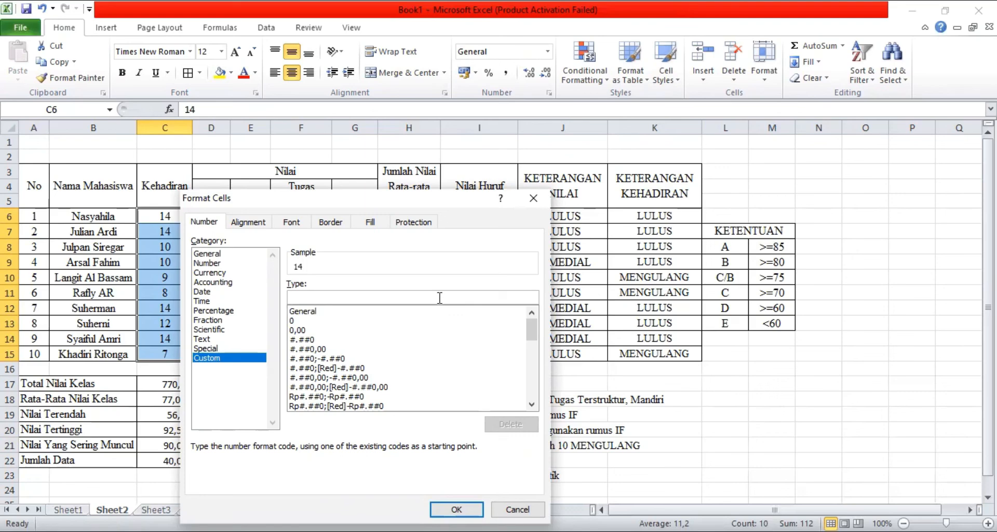
pyautogui.write('#')
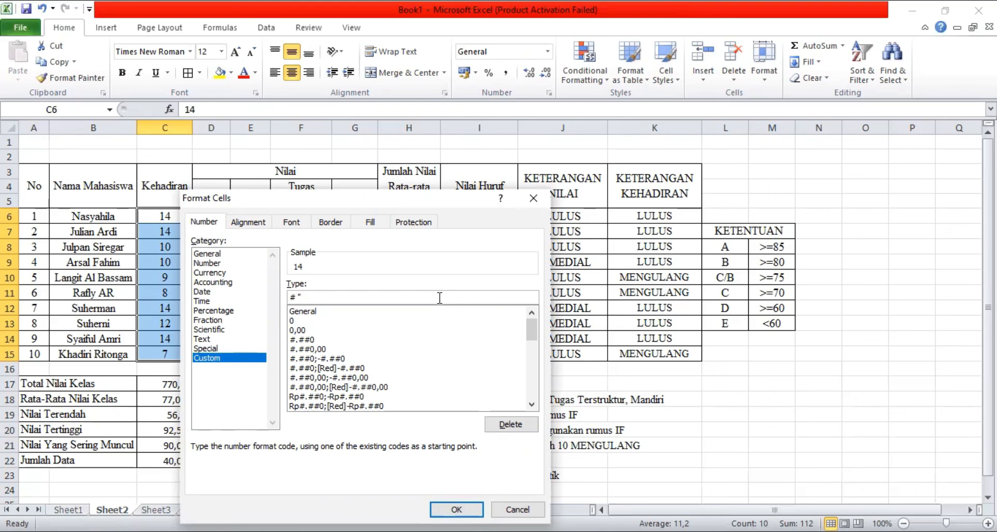
pyautogui.write('Hari"')
pyautogui.press('Return')
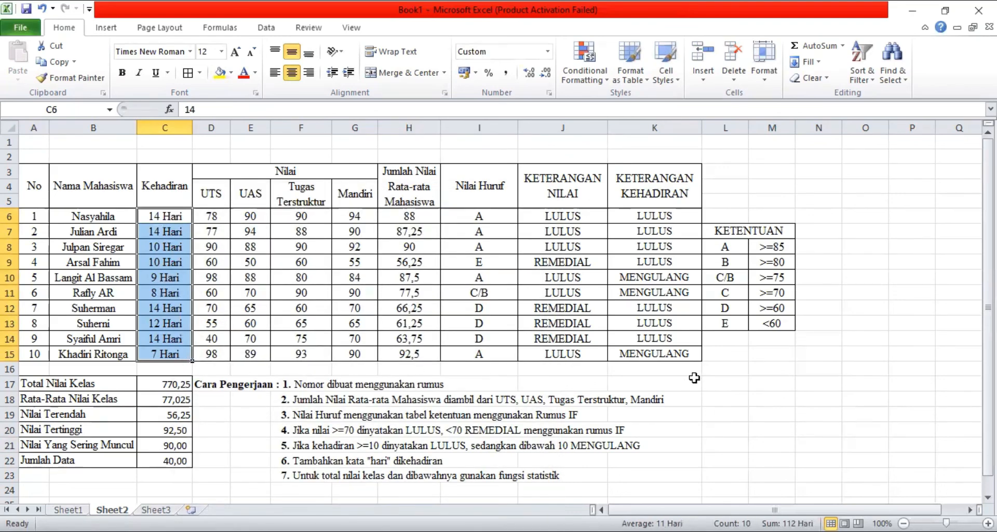